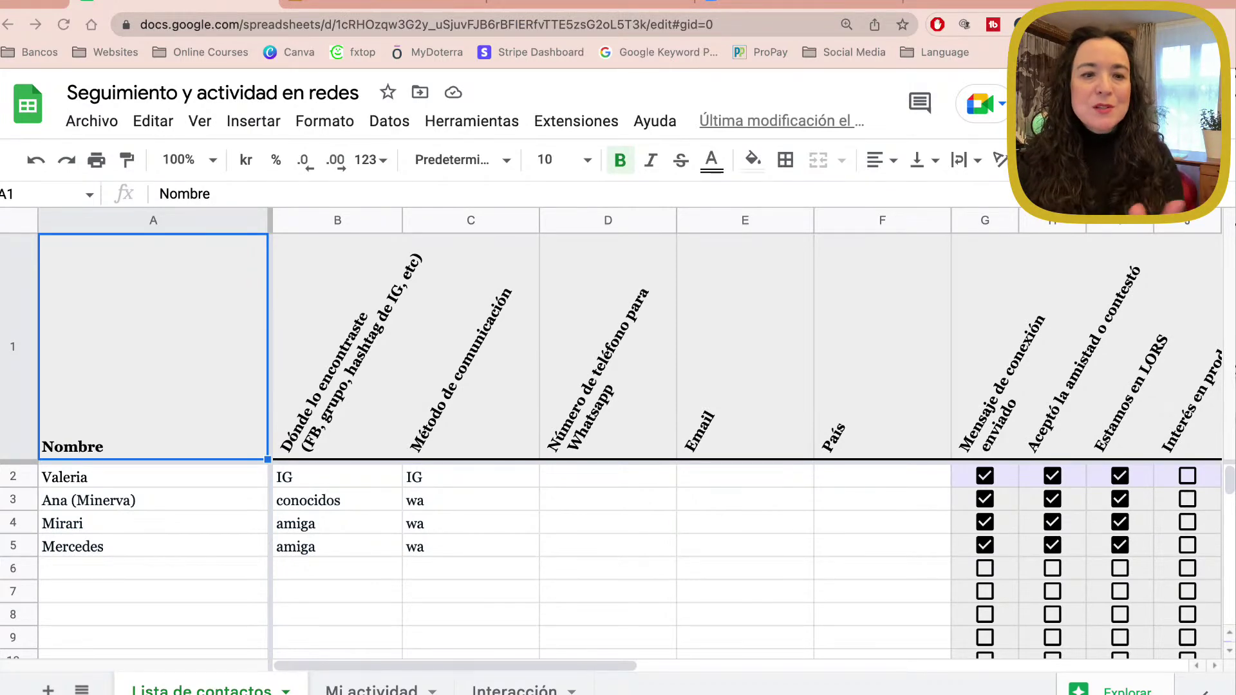
Step: Review the contact sheet's tracking columns as far as Notas
scroll(740, 450, "right", 2)
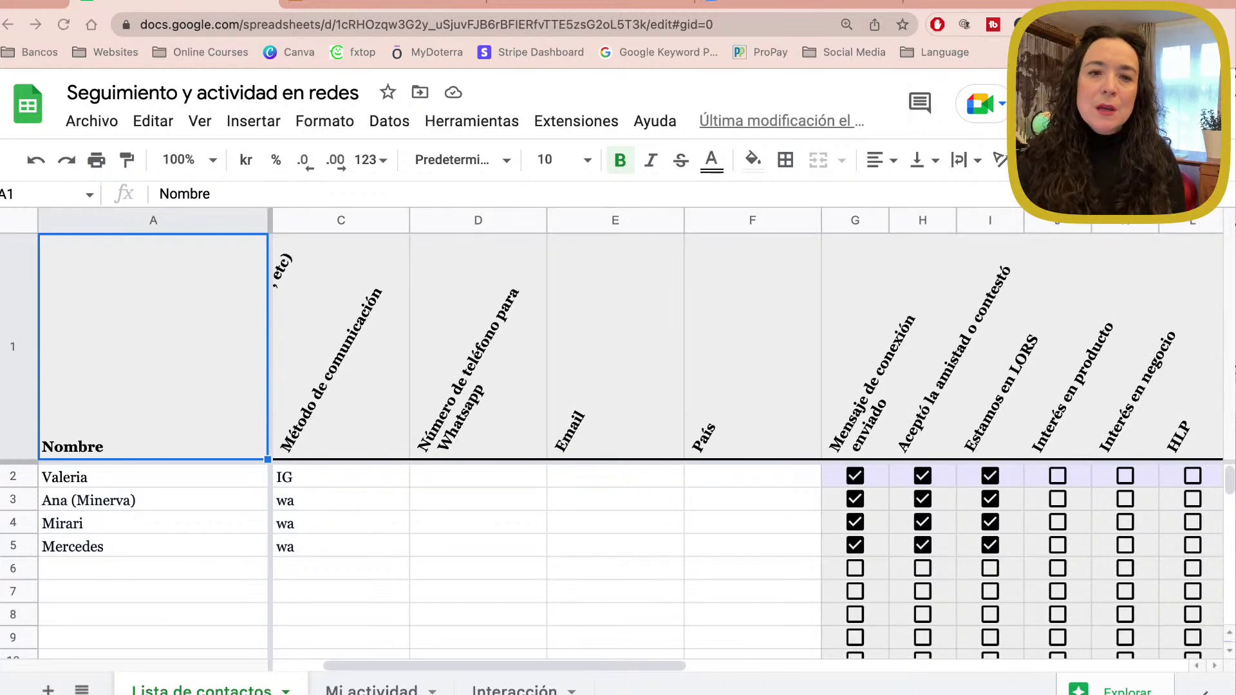
scroll(740, 450, "left", 2)
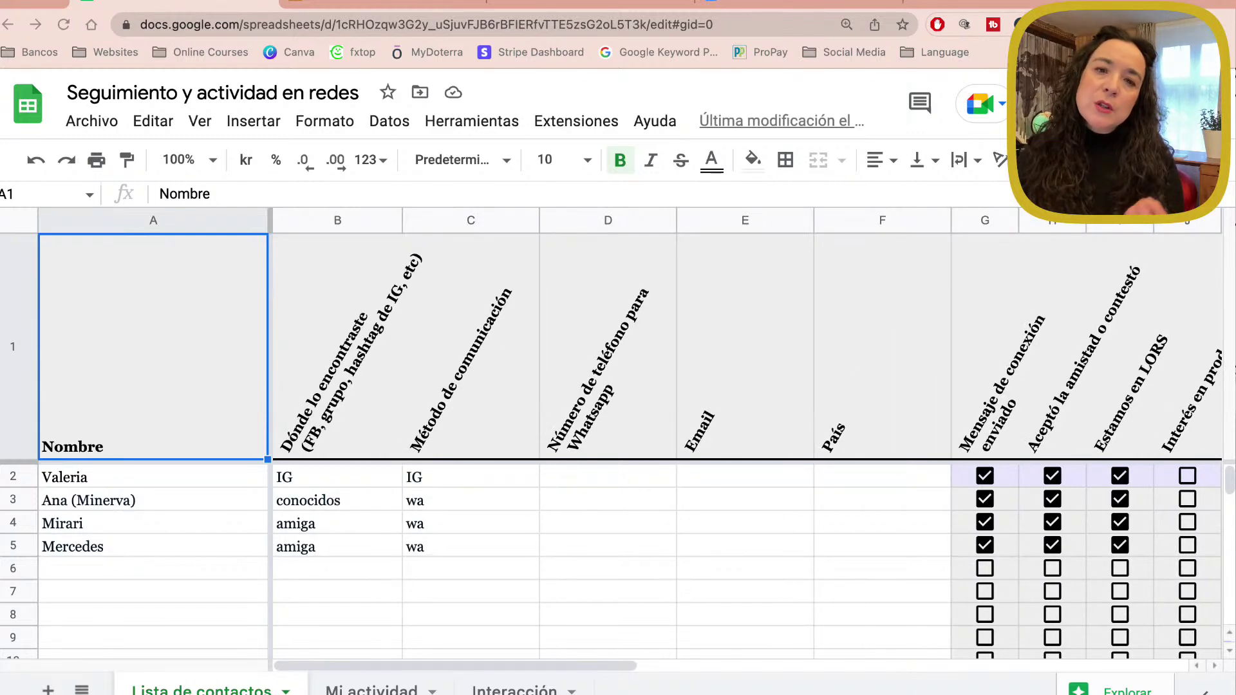
scroll(740, 451, "right", 4)
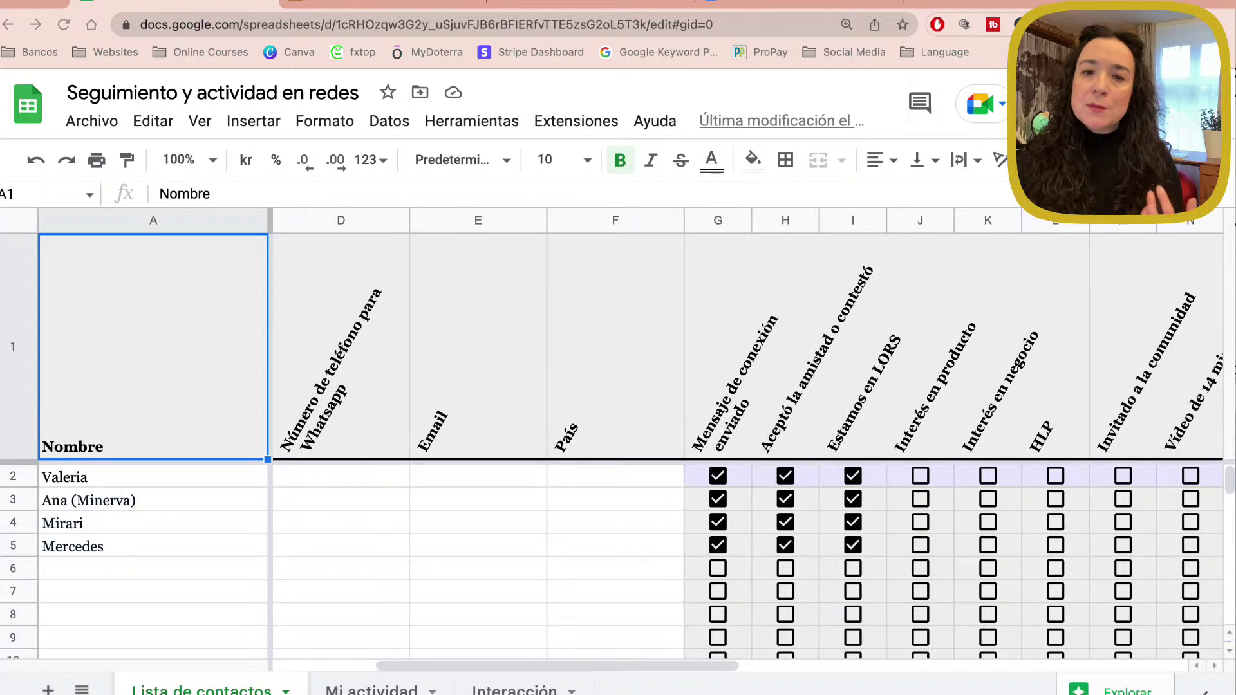
scroll(740, 451, "right", 2)
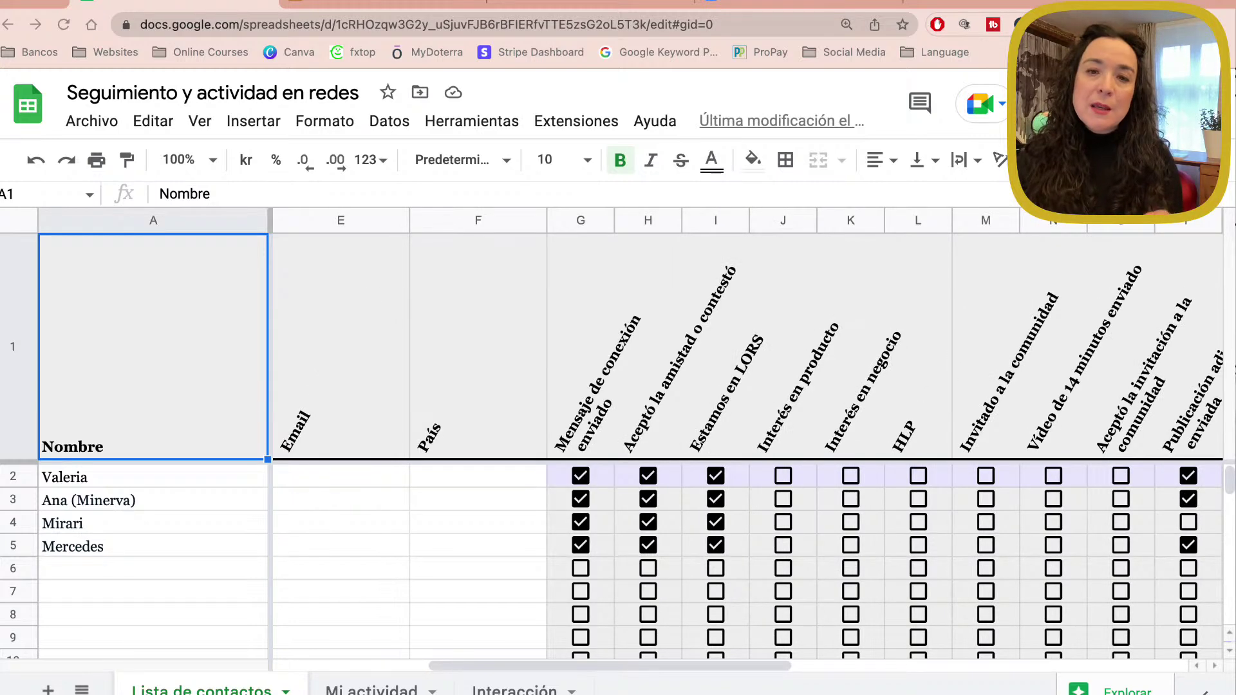
scroll(740, 450, "right", 4)
scroll(740, 450, "right", 2)
scroll(740, 451, "right", 4)
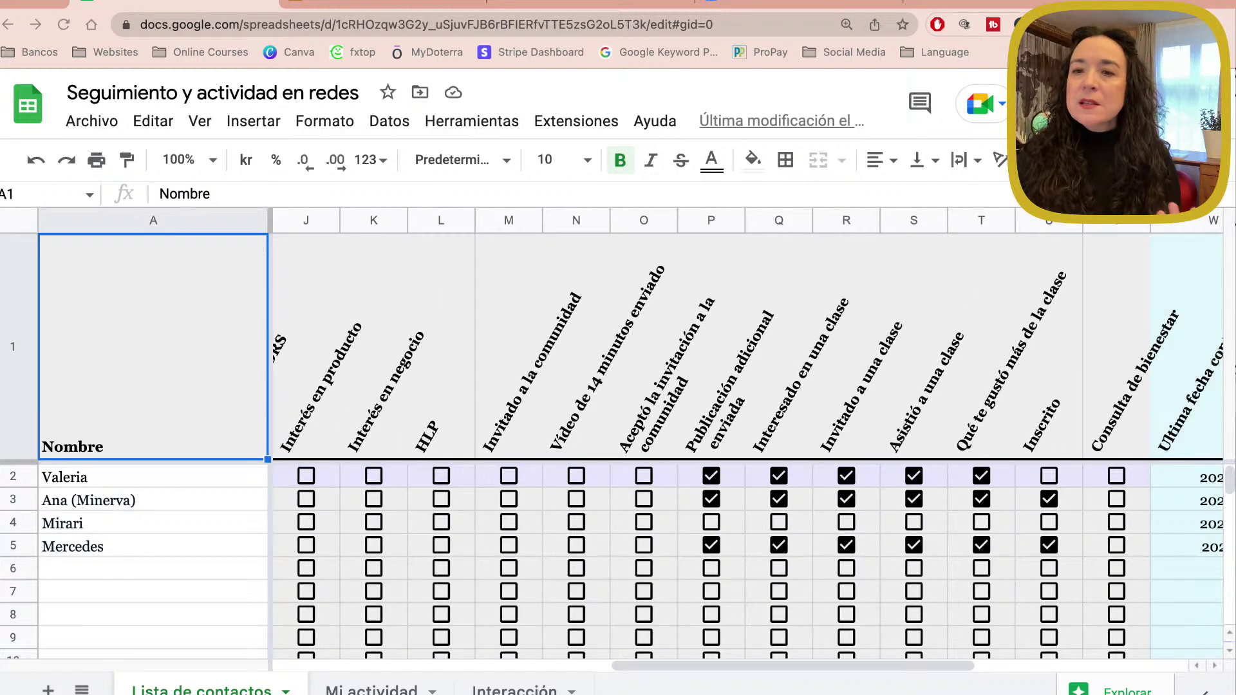
scroll(740, 450, "right", 2)
scroll(740, 451, "right", 4)
scroll(740, 450, "down", 1)
scroll(740, 451, "right", 4)
scroll(740, 451, "right", 2)
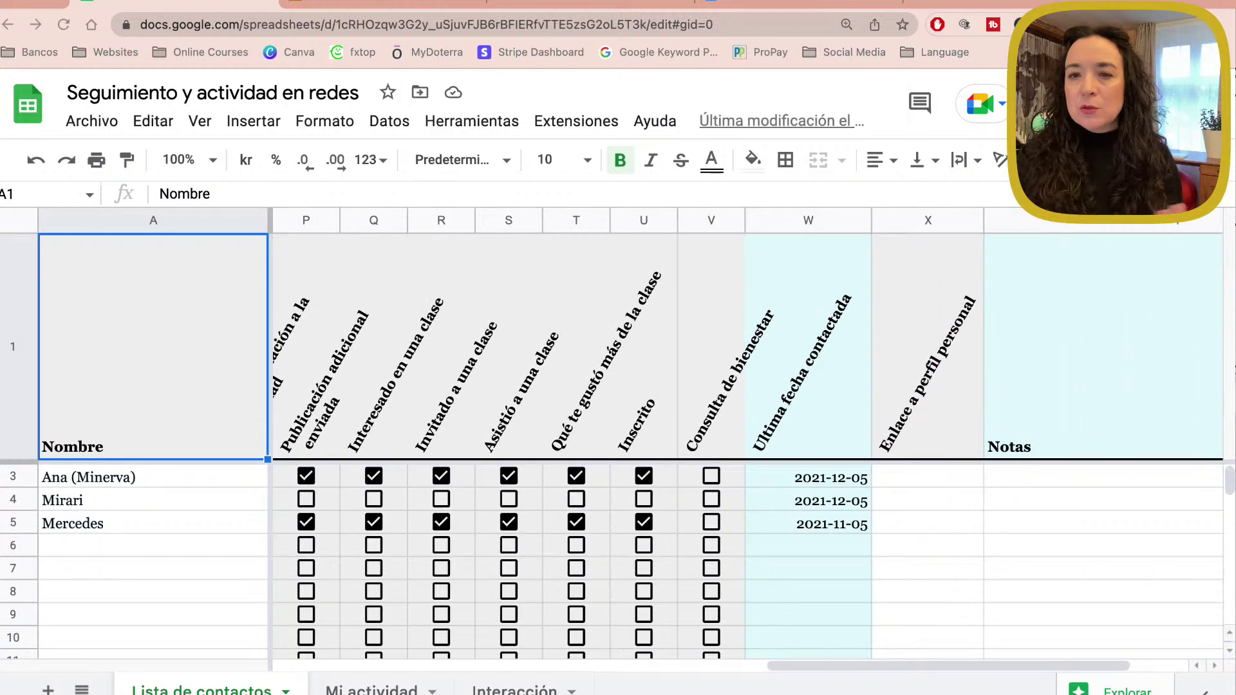
scroll(740, 451, "right", 2)
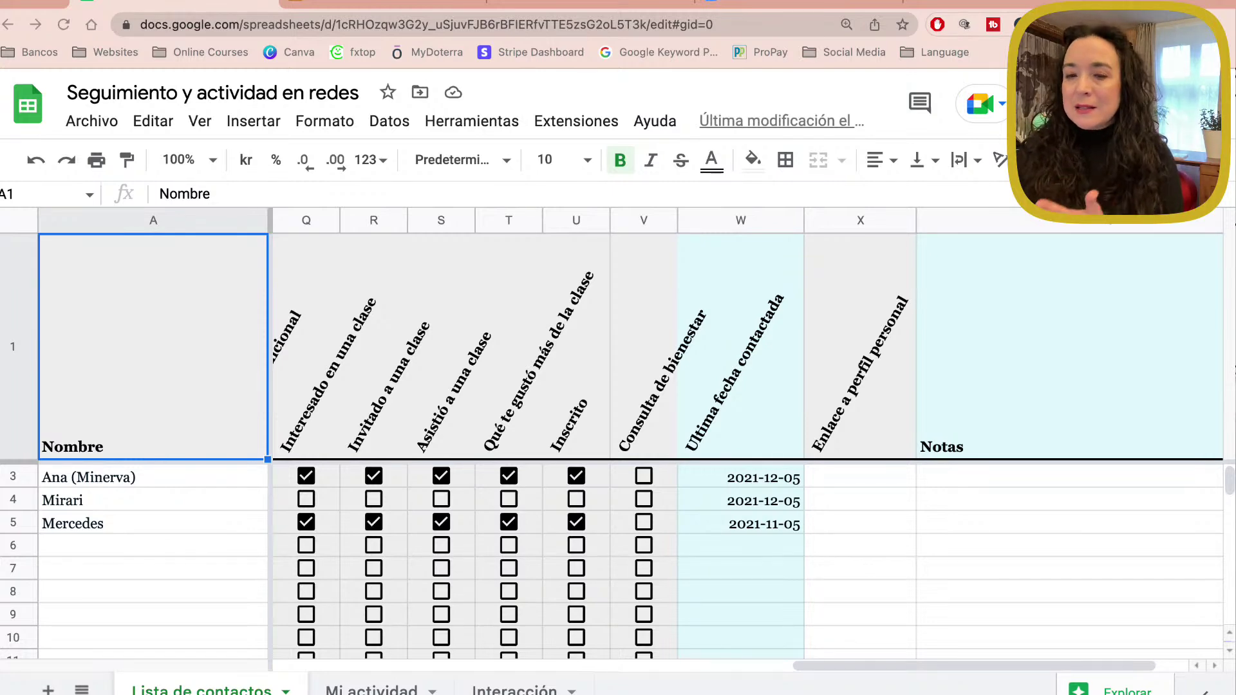
scroll(740, 450, "right", 2)
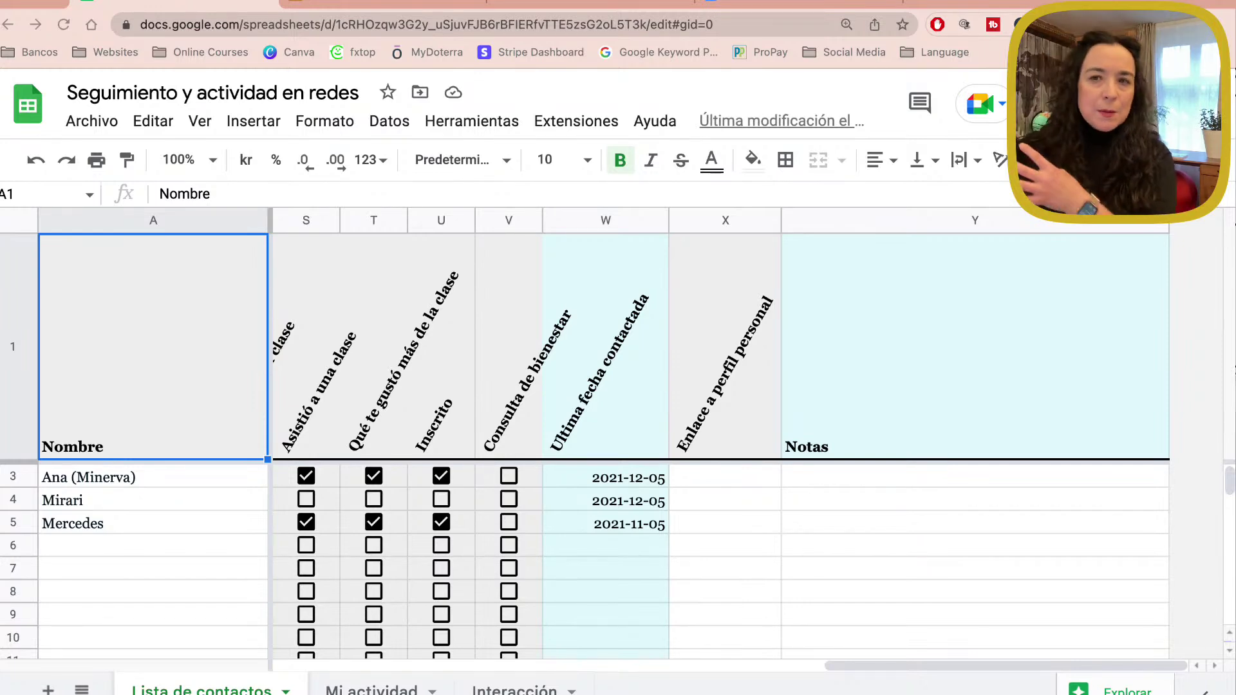
Step: Return toward the first columns and switch to the Trello 'Seguimiento de contactos' board
scroll(740, 450, "left", 5)
scroll(740, 451, "left", 12)
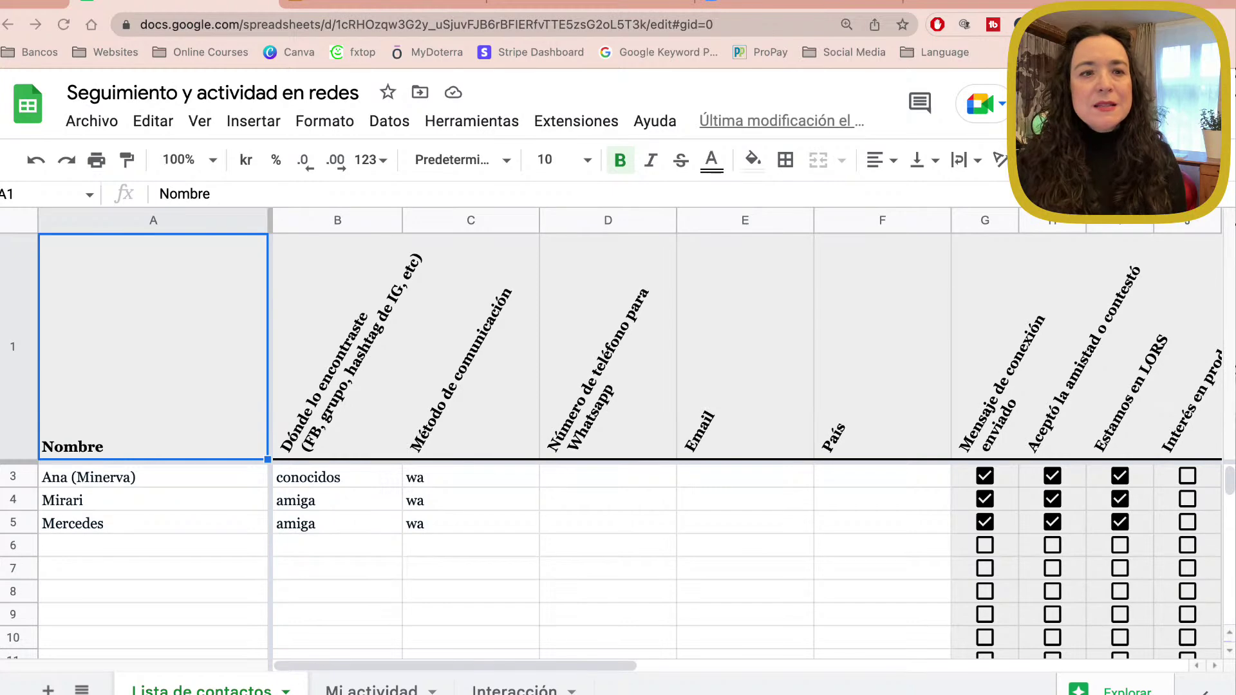
left_click(343, 8)
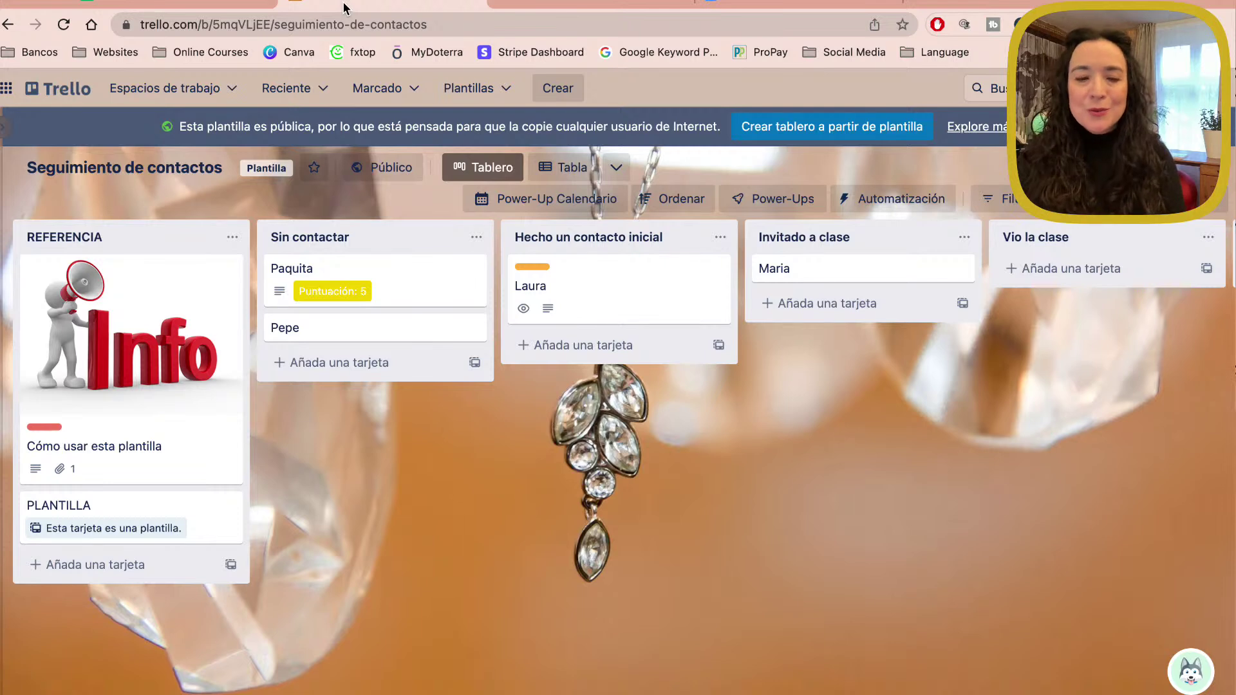
Step: Move along the Seguimiento de contactos board to the final Past due list and its sample card
scroll(879, 344, "right", 2)
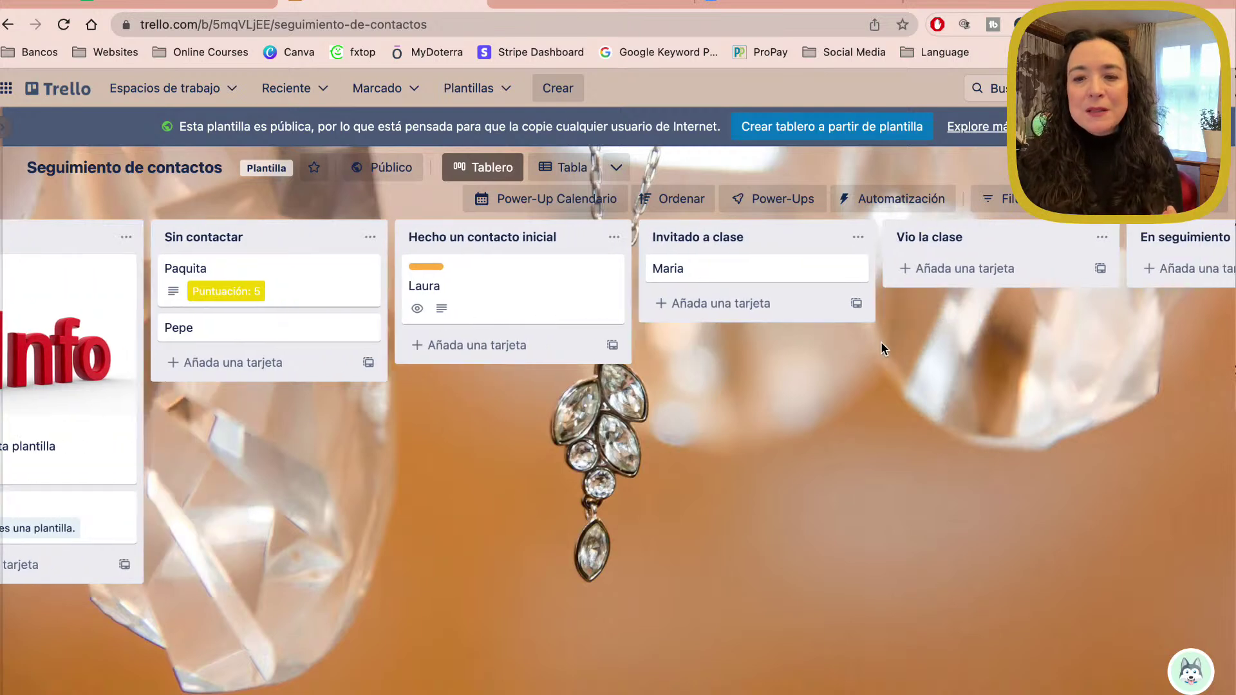
scroll(880, 344, "right", 5)
scroll(881, 344, "right", 5)
scroll(880, 344, "right", 5)
scroll(881, 341, "right", 5)
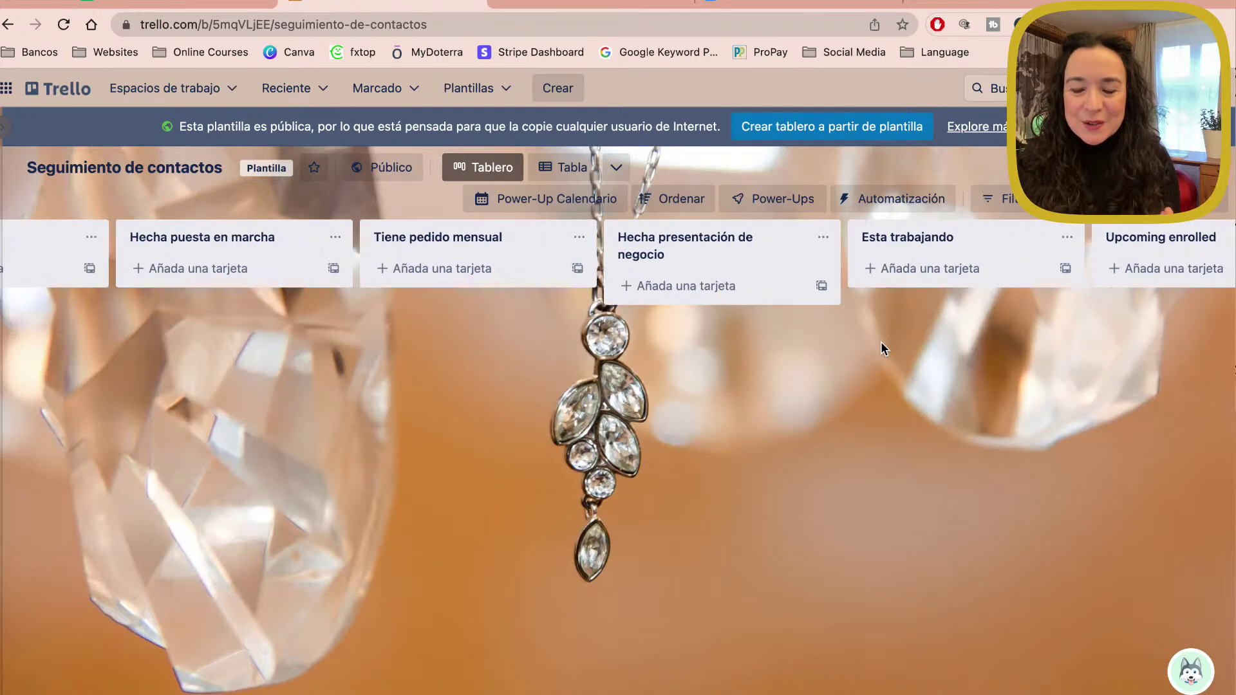
scroll(880, 341, "right", 5)
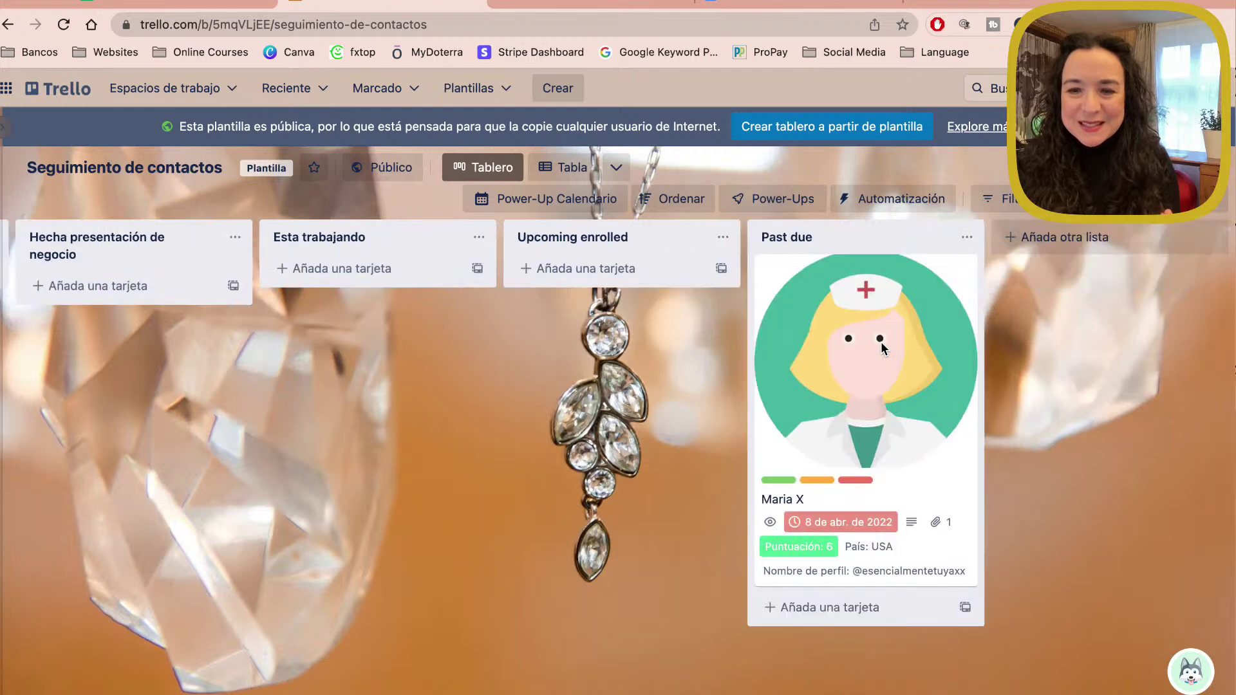
Step: Open the Past due contact card to review its labels, description, custom fields and Nurse avatar.png attachment
left_click(842, 294)
scroll(843, 287, "down", 1)
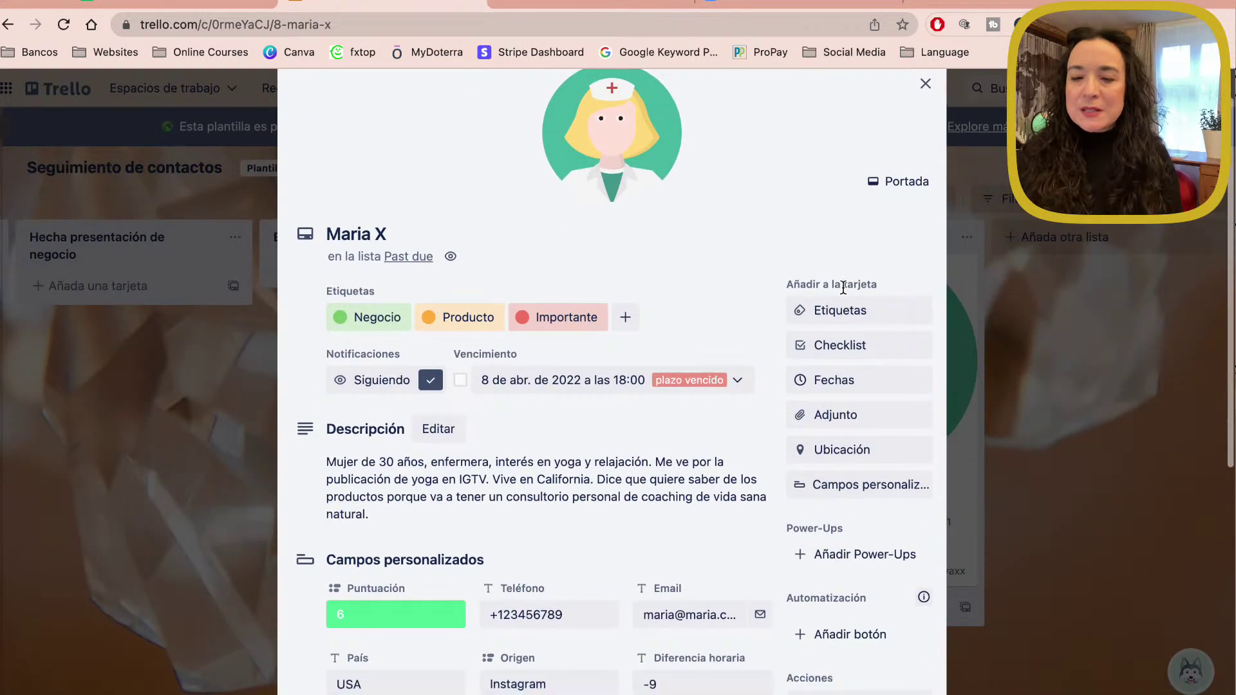
scroll(843, 290, "down", 1)
scroll(843, 291, "down", 1)
scroll(845, 293, "down", 3)
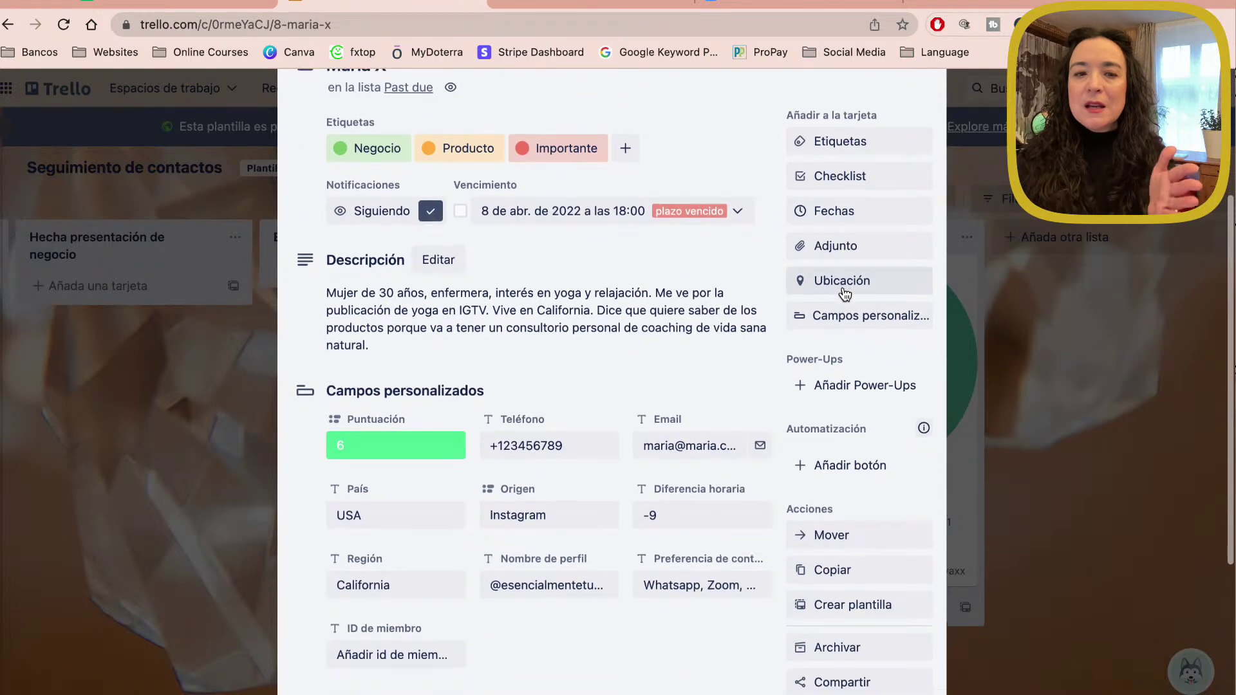
scroll(843, 293, "down", 3)
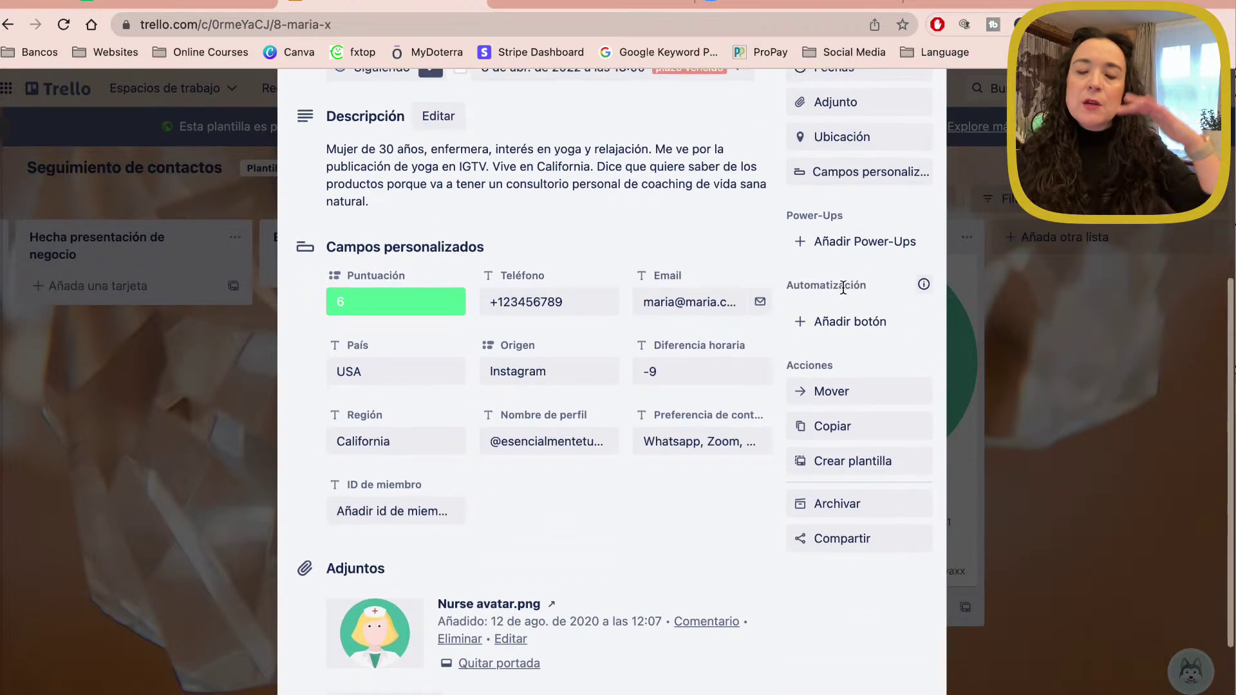
scroll(844, 287, "down", 1)
scroll(843, 287, "down", 1)
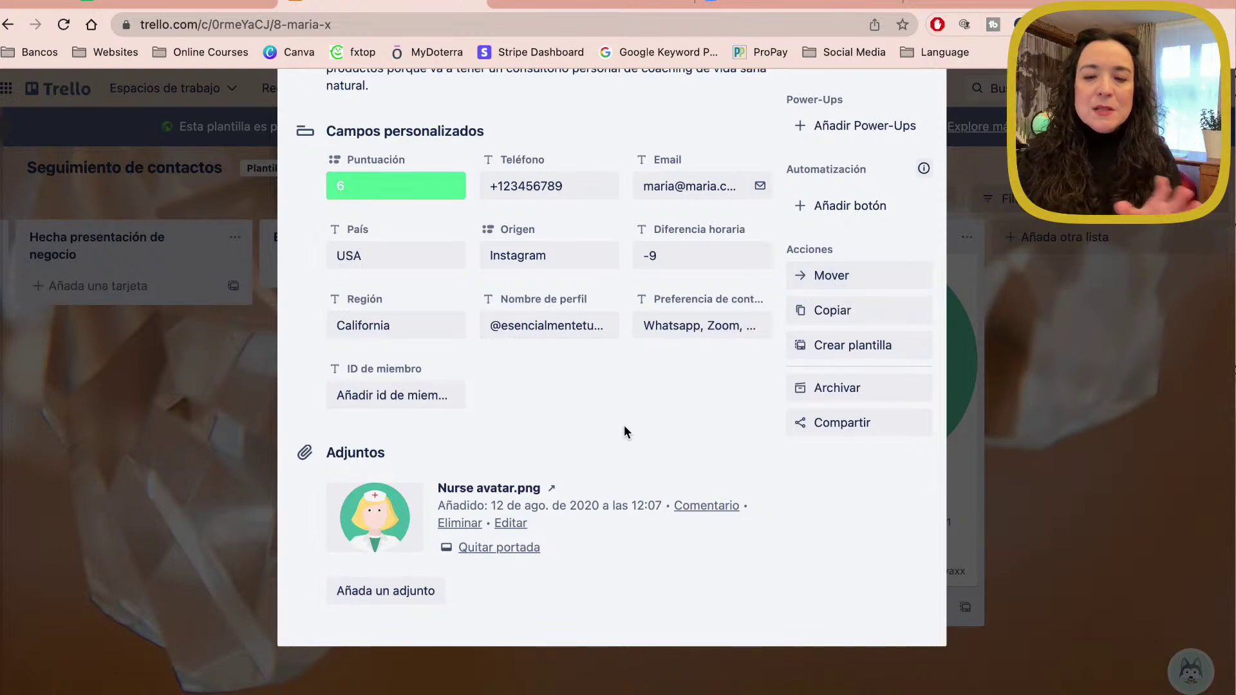
scroll(624, 428, "up", 1)
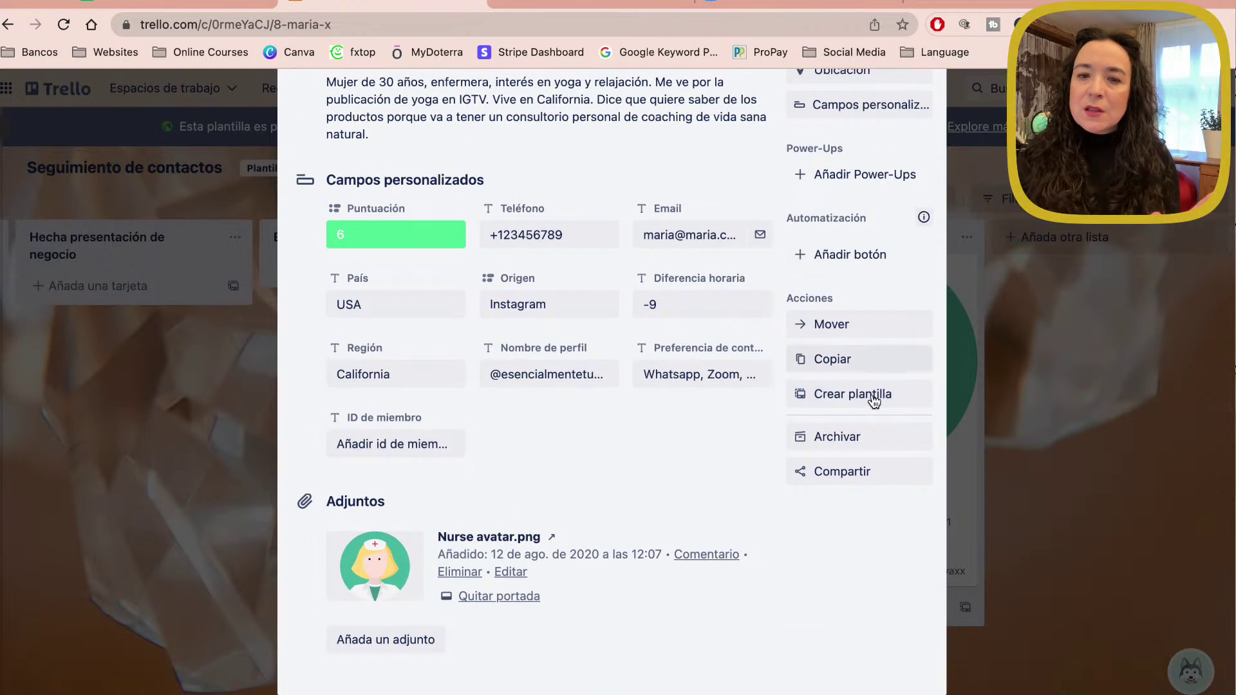
scroll(874, 400, "up", 2)
scroll(876, 405, "up", 3)
scroll(876, 386, "up", 1)
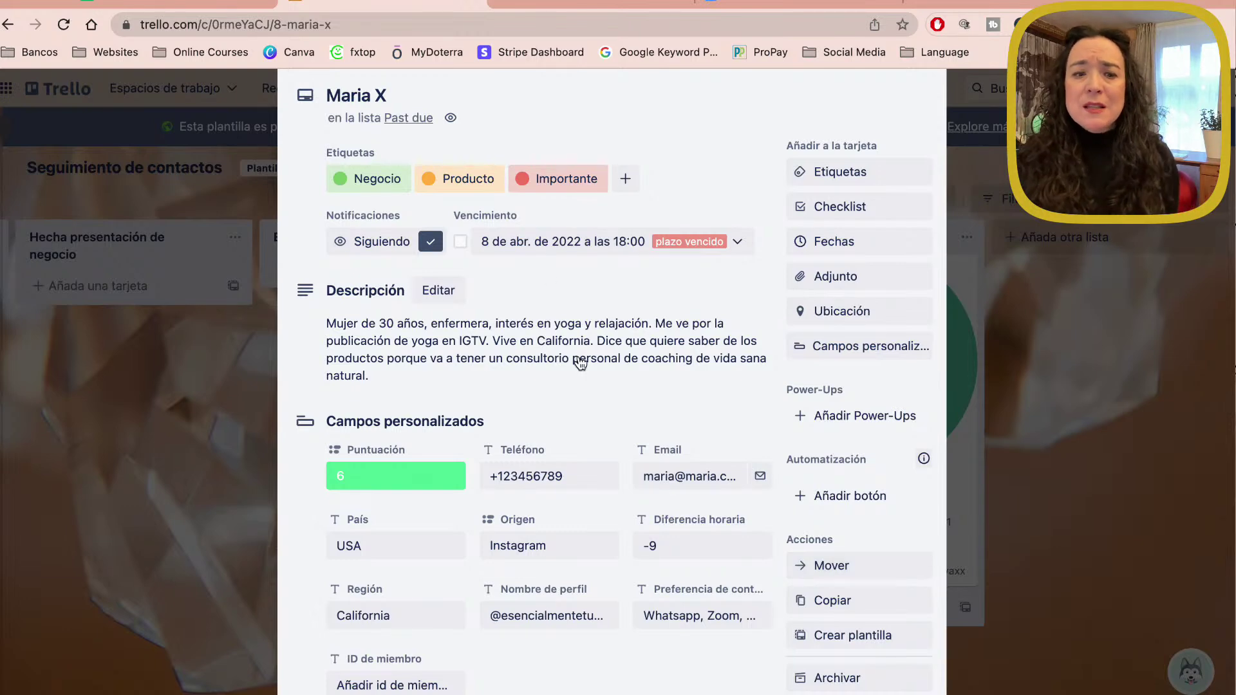
scroll(580, 363, "down", 1)
scroll(581, 363, "down", 1)
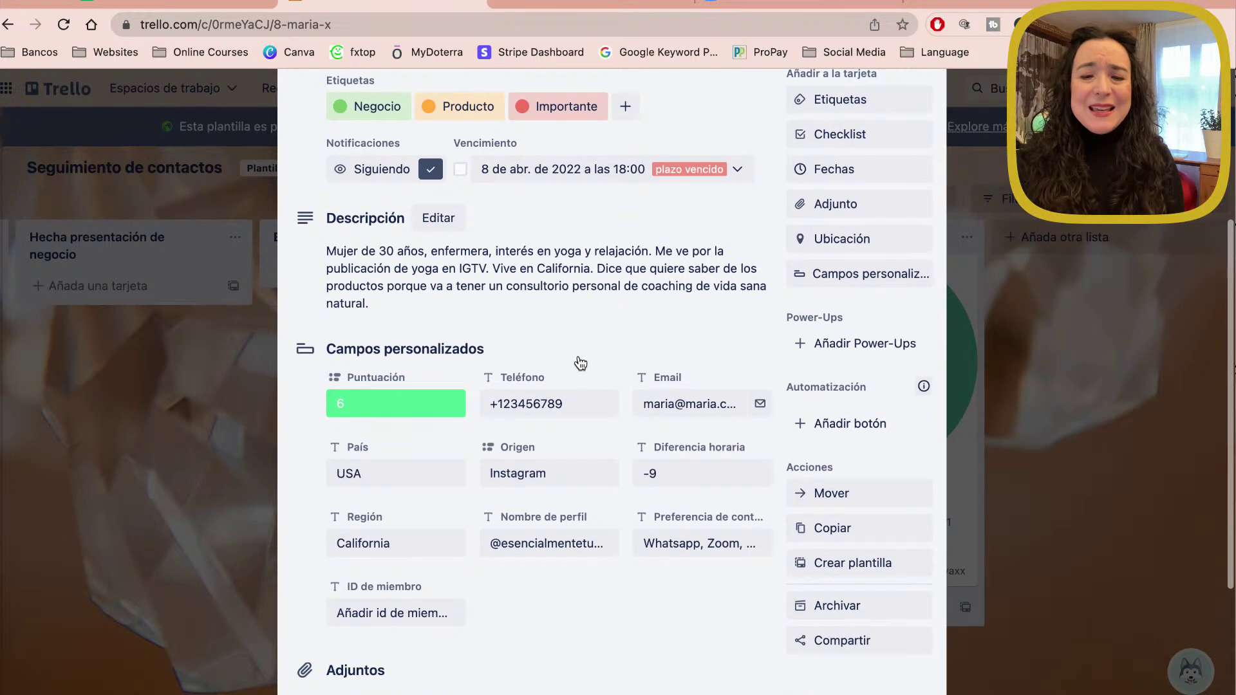
scroll(581, 362, "down", 2)
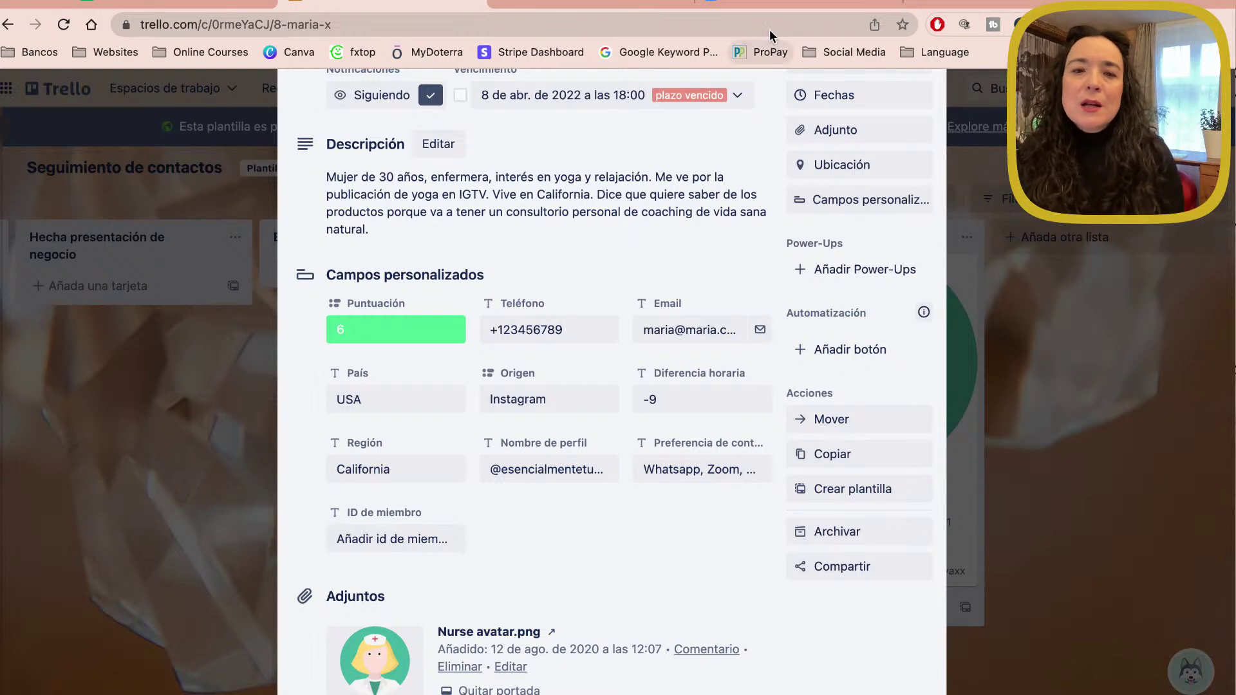
Step: Switch to the SmartSuite home dashboard showing the doTERRA CRM favourite and workspace solutions
left_click(793, 4)
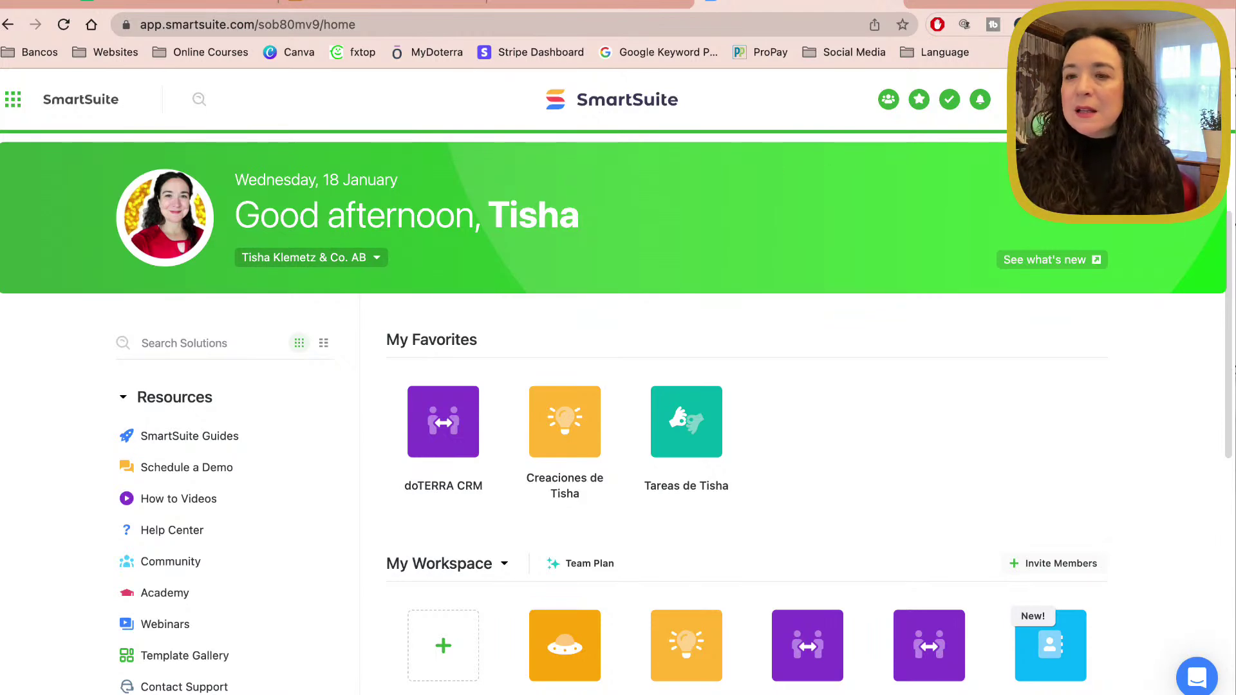
Step: Show profile General Preferences: English language, Central European time zone, Spanish (Spain) locale
left_click(1011, 99)
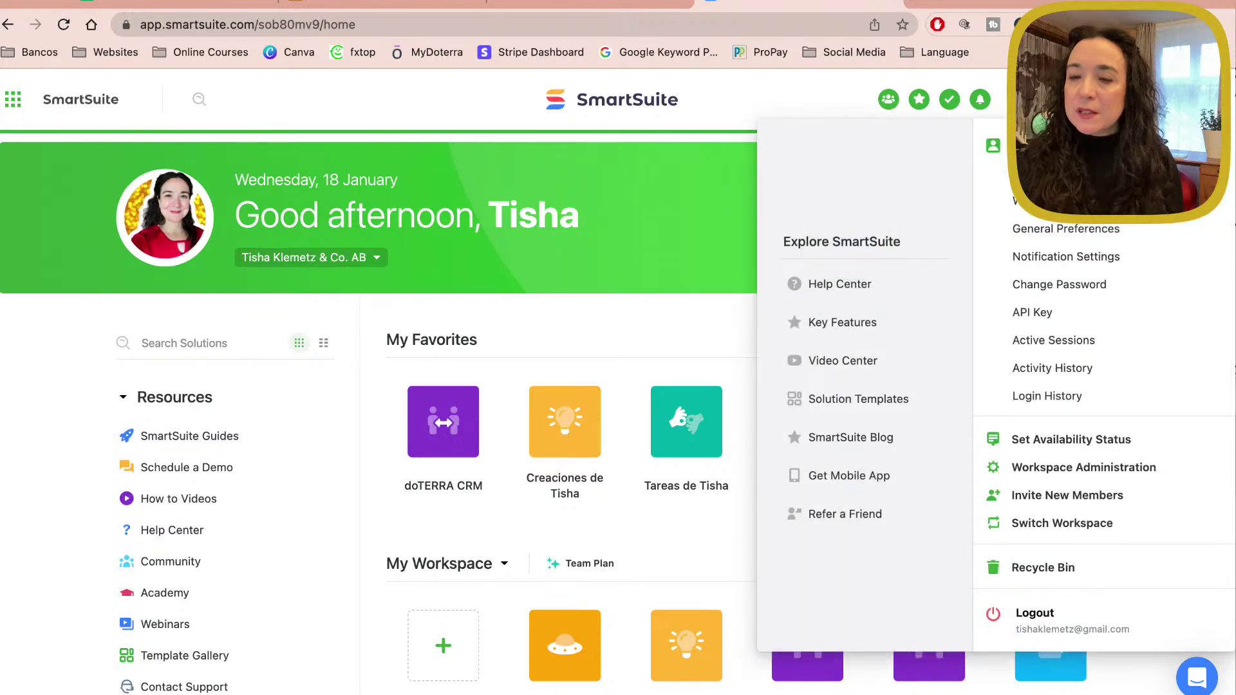
left_click(1089, 237)
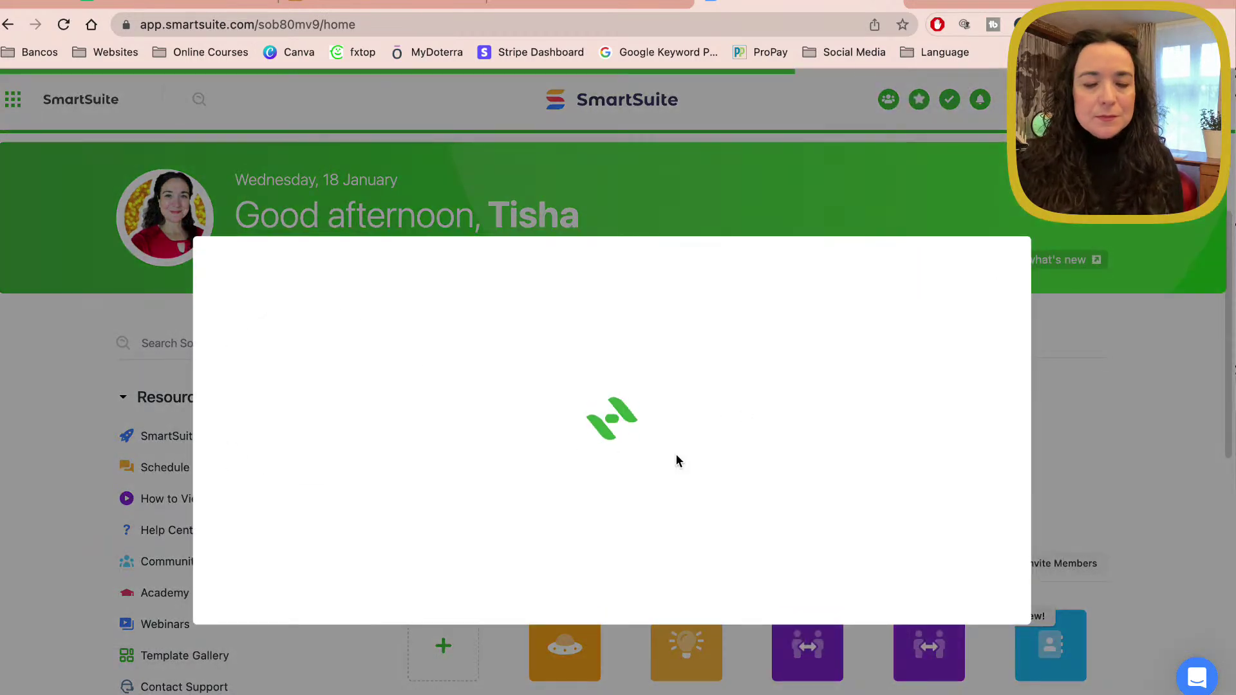
scroll(674, 453, "down", 3)
scroll(674, 453, "down", 3)
scroll(674, 453, "down", 2)
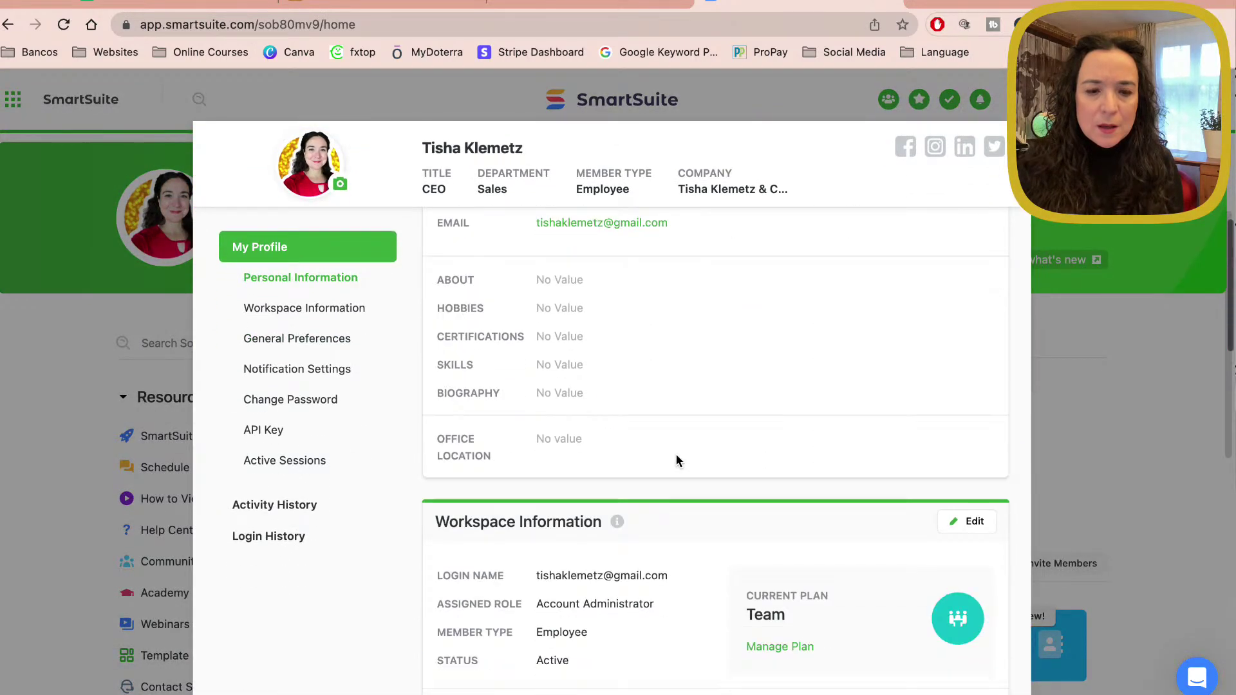
scroll(674, 453, "down", 2)
scroll(675, 461, "down", 5)
scroll(676, 460, "down", 1)
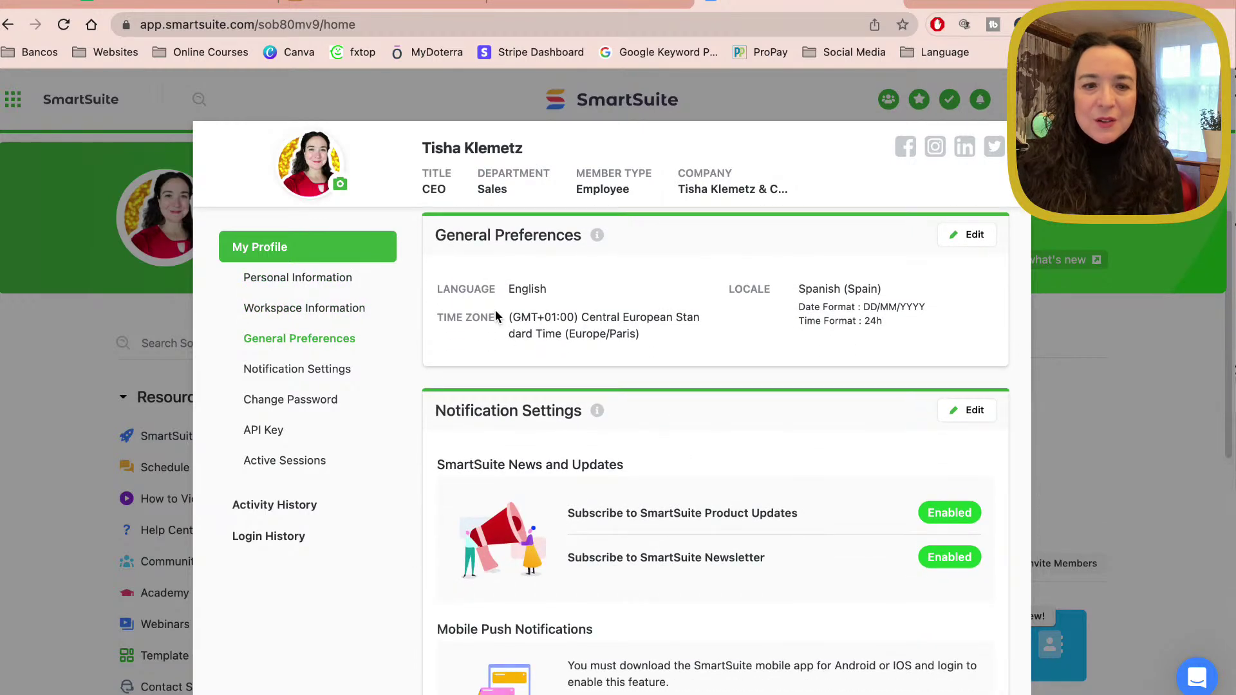
Step: Change the interface language from English to Español and save the general preferences
left_click(972, 235)
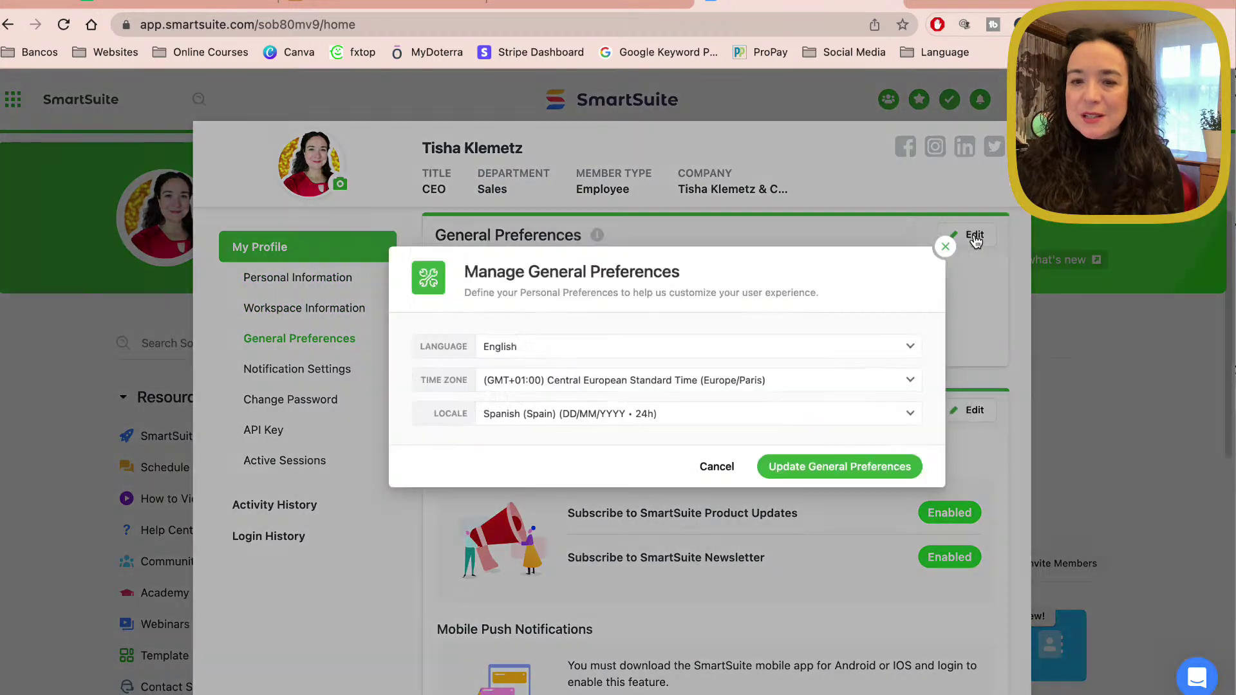
left_click(501, 381)
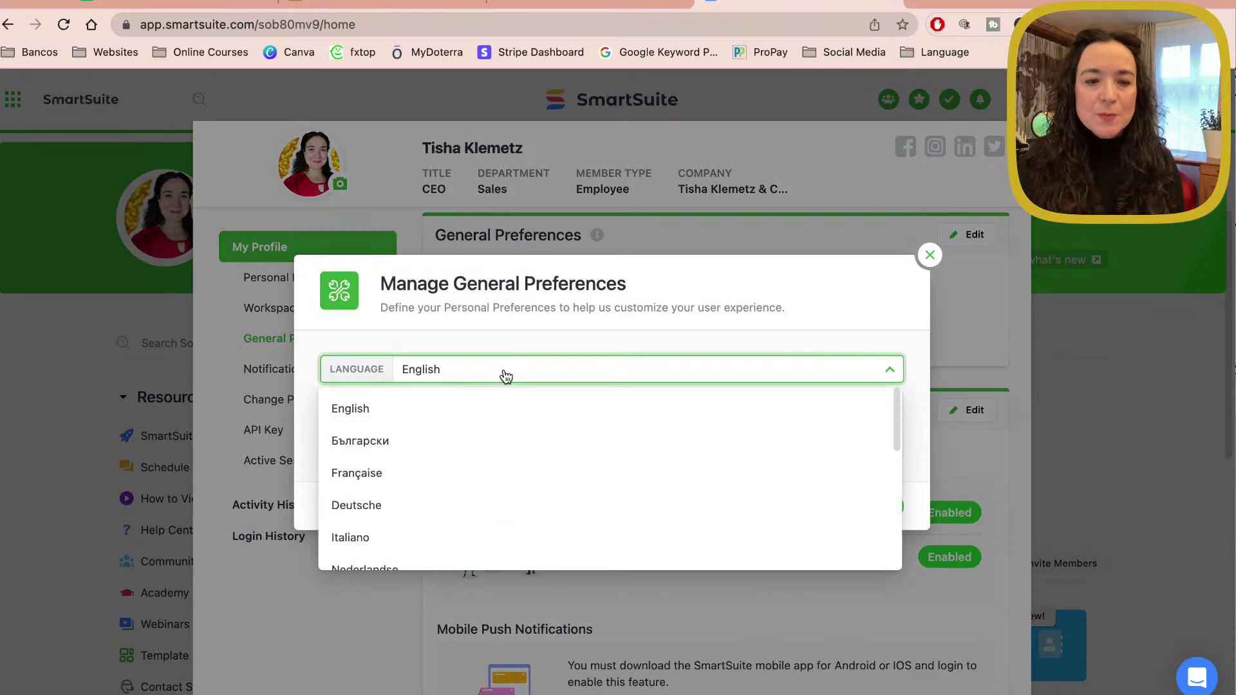
scroll(456, 465, "down", 1)
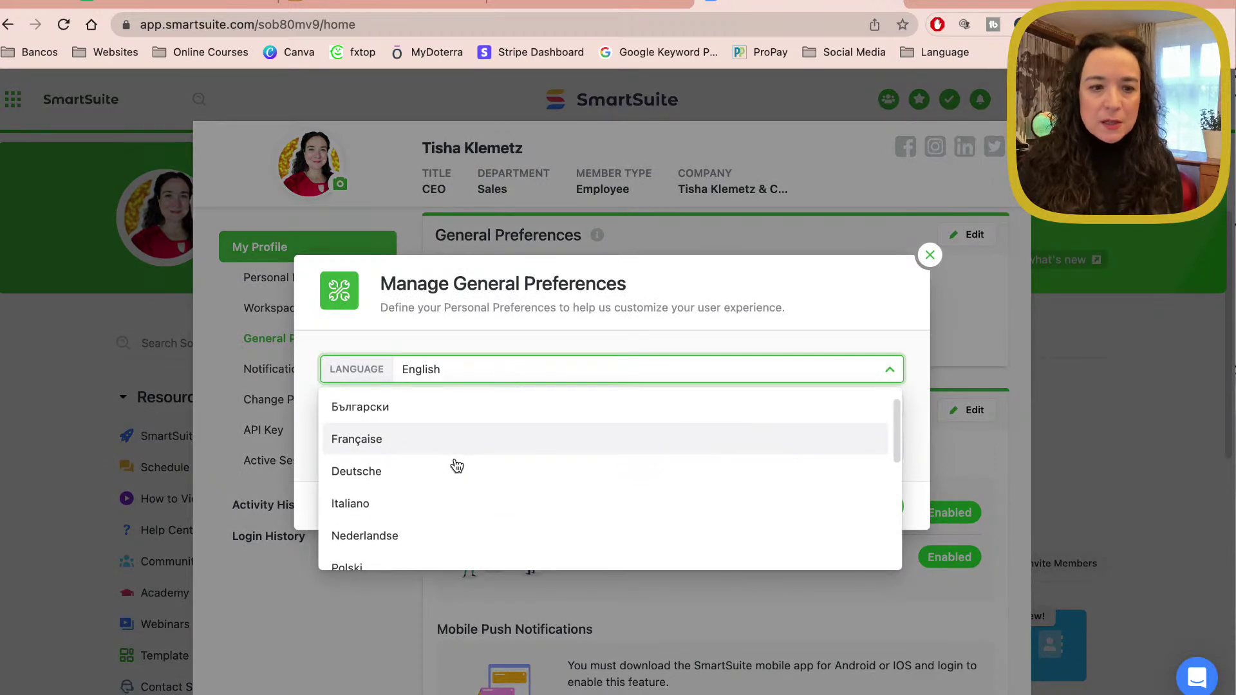
scroll(457, 465, "down", 2)
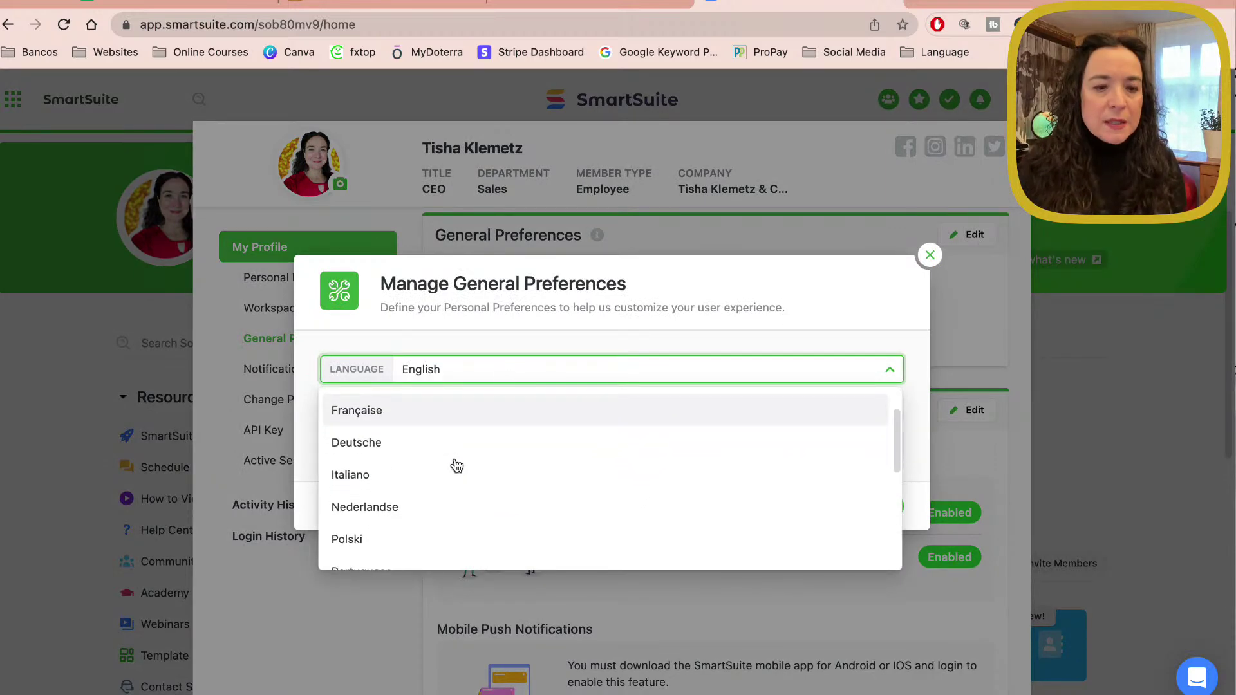
scroll(456, 465, "down", 1)
scroll(456, 465, "down", 1)
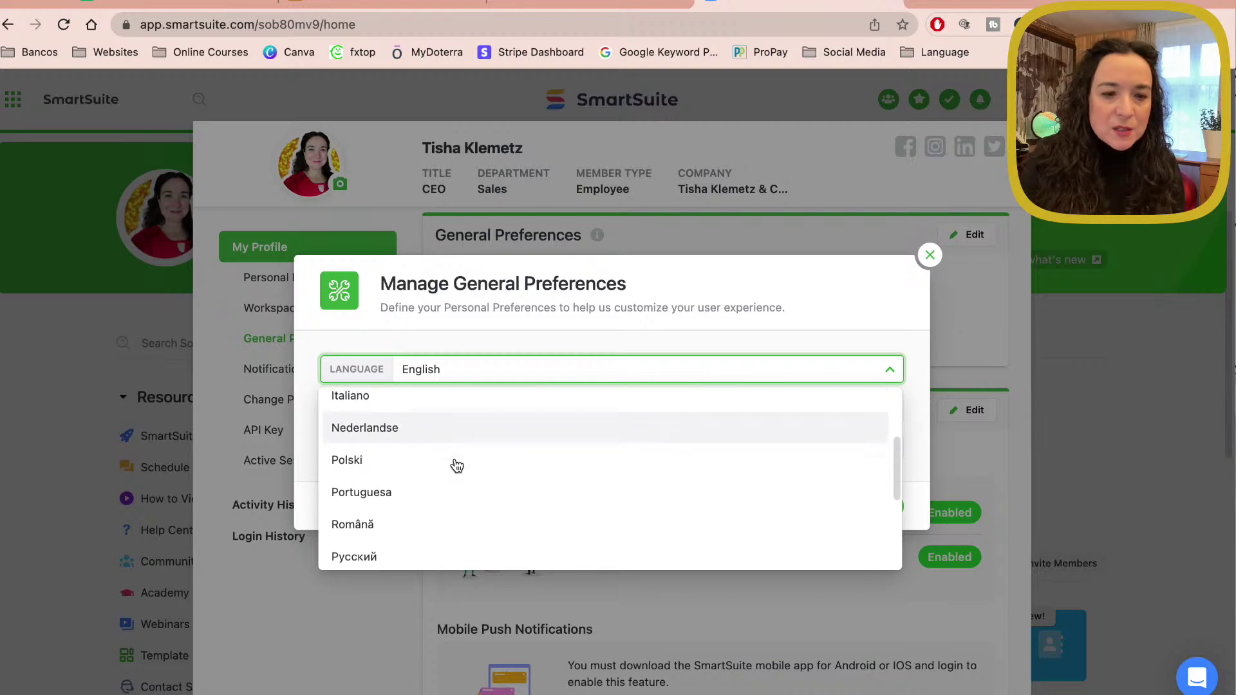
scroll(456, 466, "down", 1)
scroll(456, 466, "down", 1)
scroll(456, 465, "down", 1)
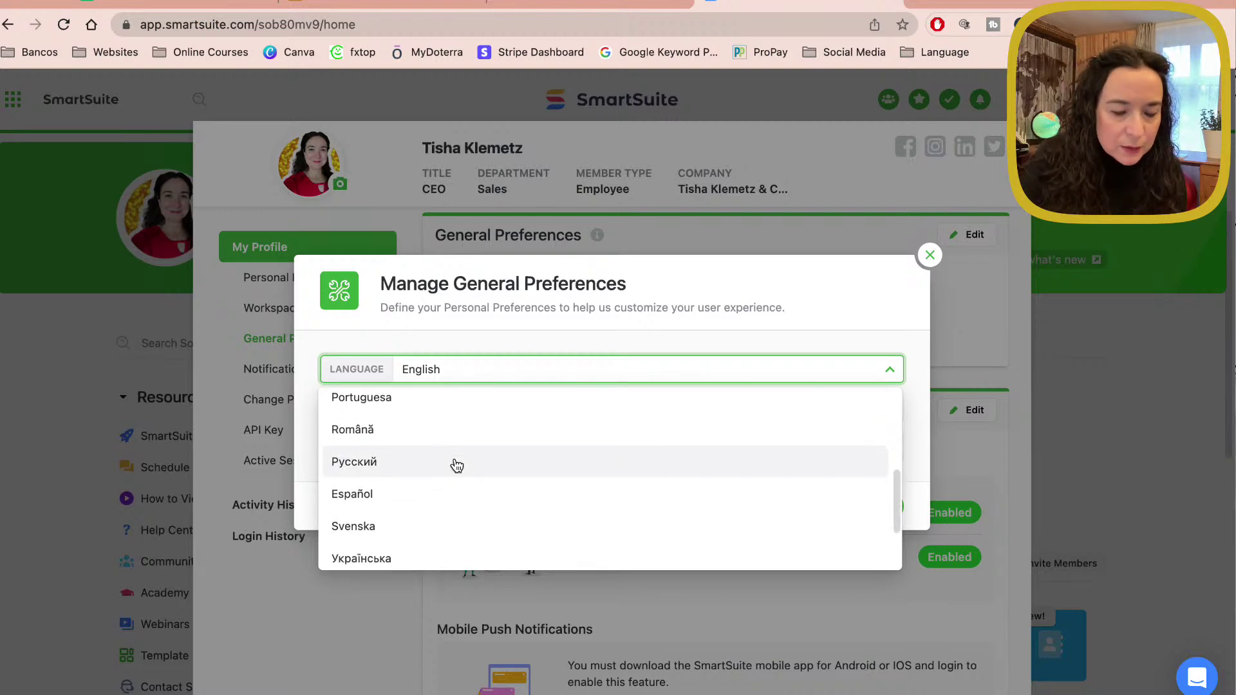
scroll(456, 465, "down", 1)
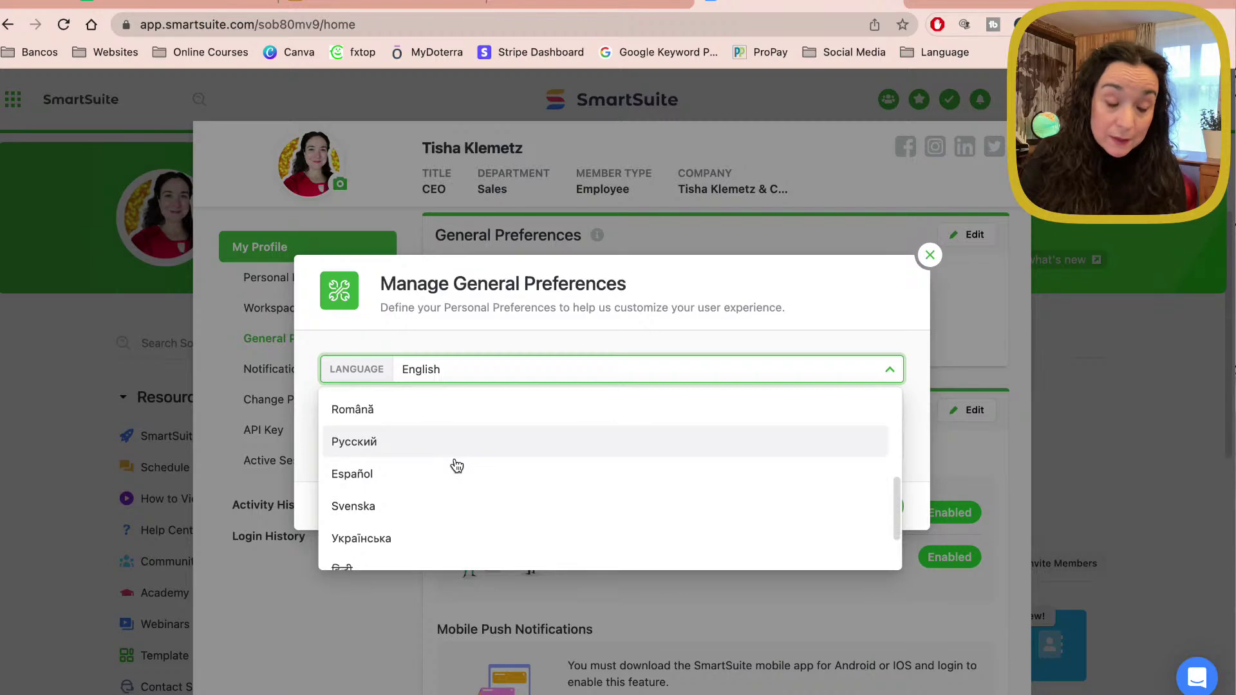
scroll(457, 465, "down", 1)
scroll(456, 466, "down", 1)
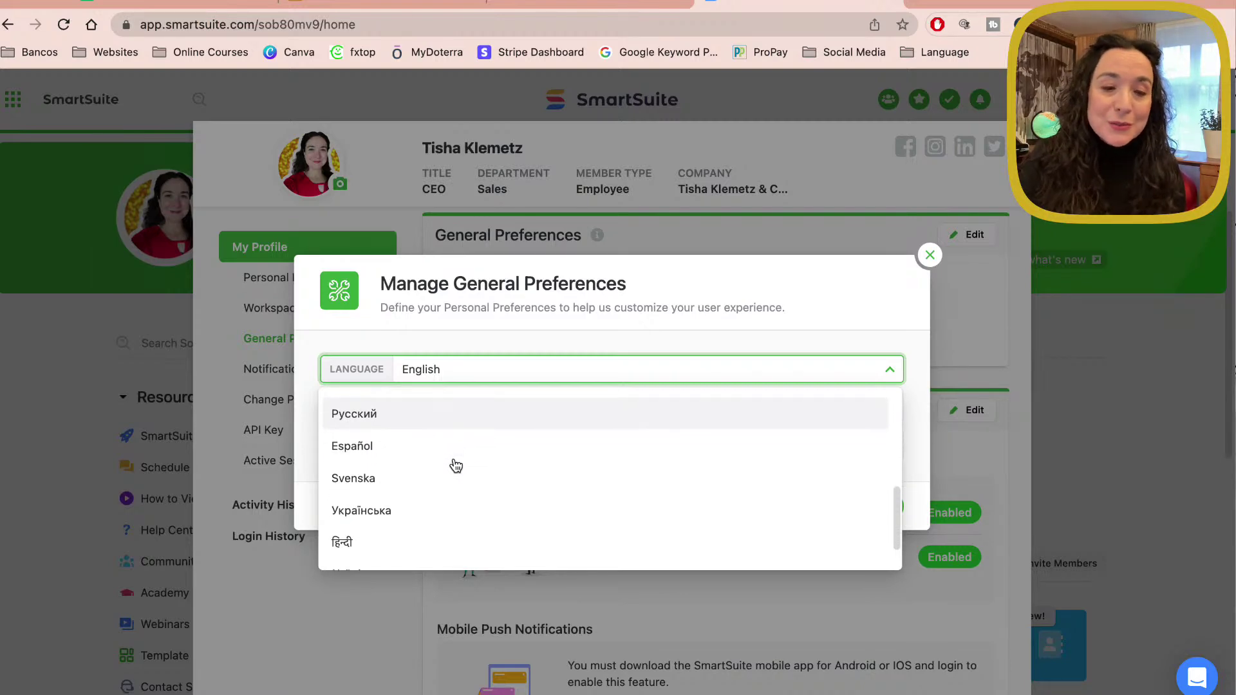
scroll(427, 462, "down", 1)
scroll(426, 462, "down", 1)
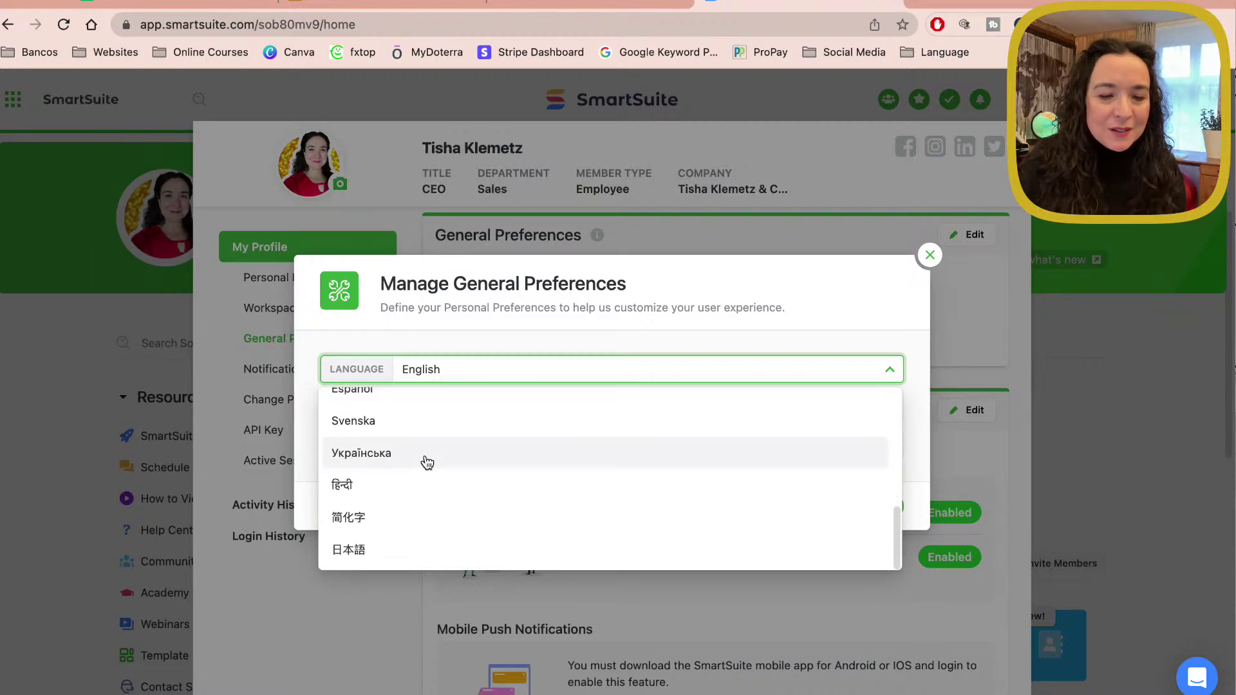
scroll(427, 462, "up", 2)
left_click(394, 439)
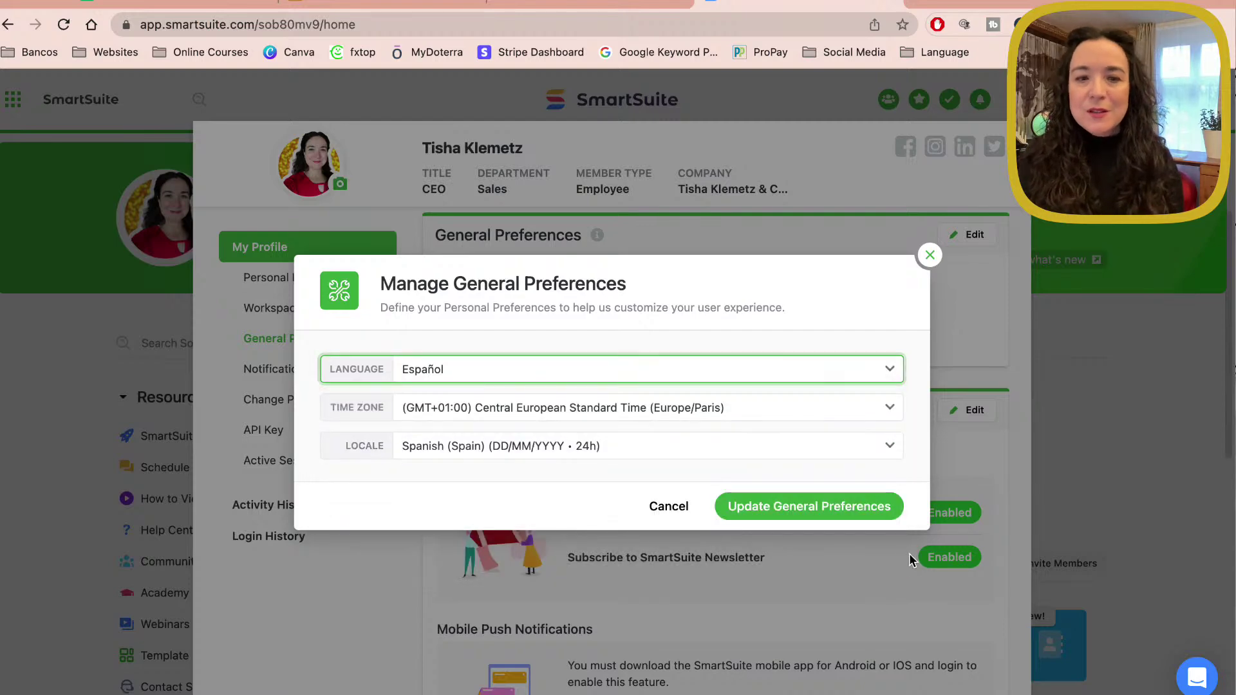
left_click(858, 507)
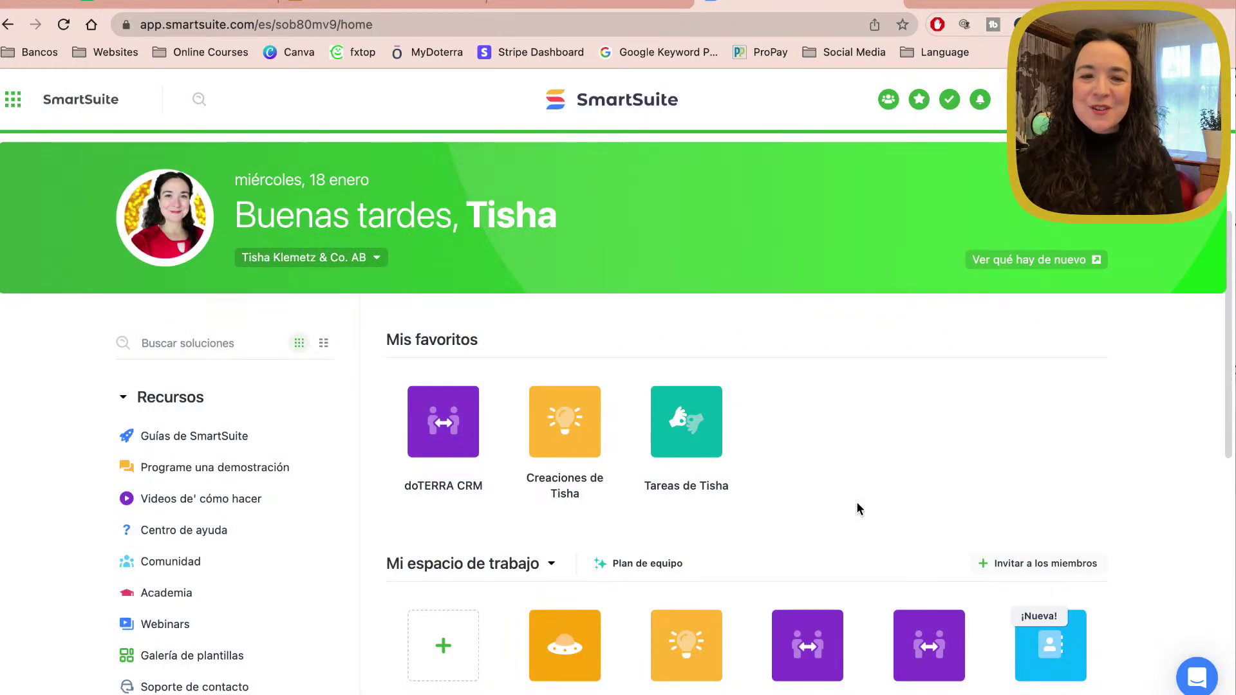
Step: Open Galería de plantillas from the Recursos sidebar on the Spanish home page
scroll(856, 509, "down", 3)
scroll(856, 508, "down", 3)
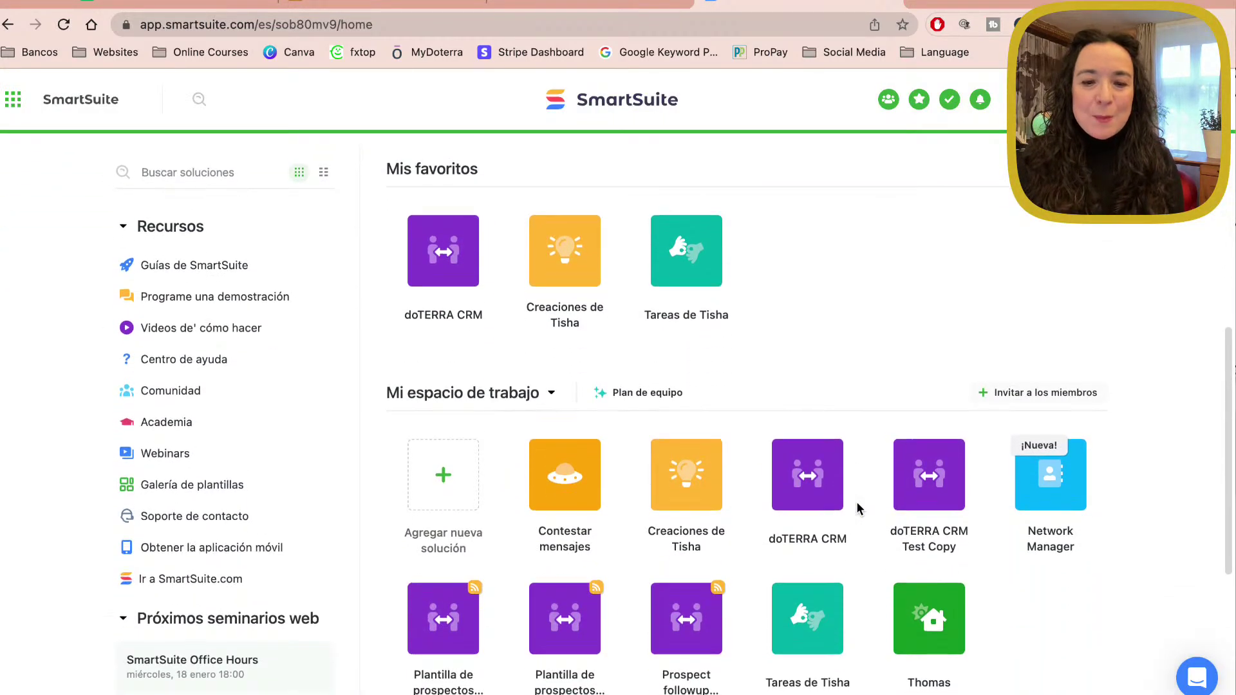
scroll(856, 509, "down", 2)
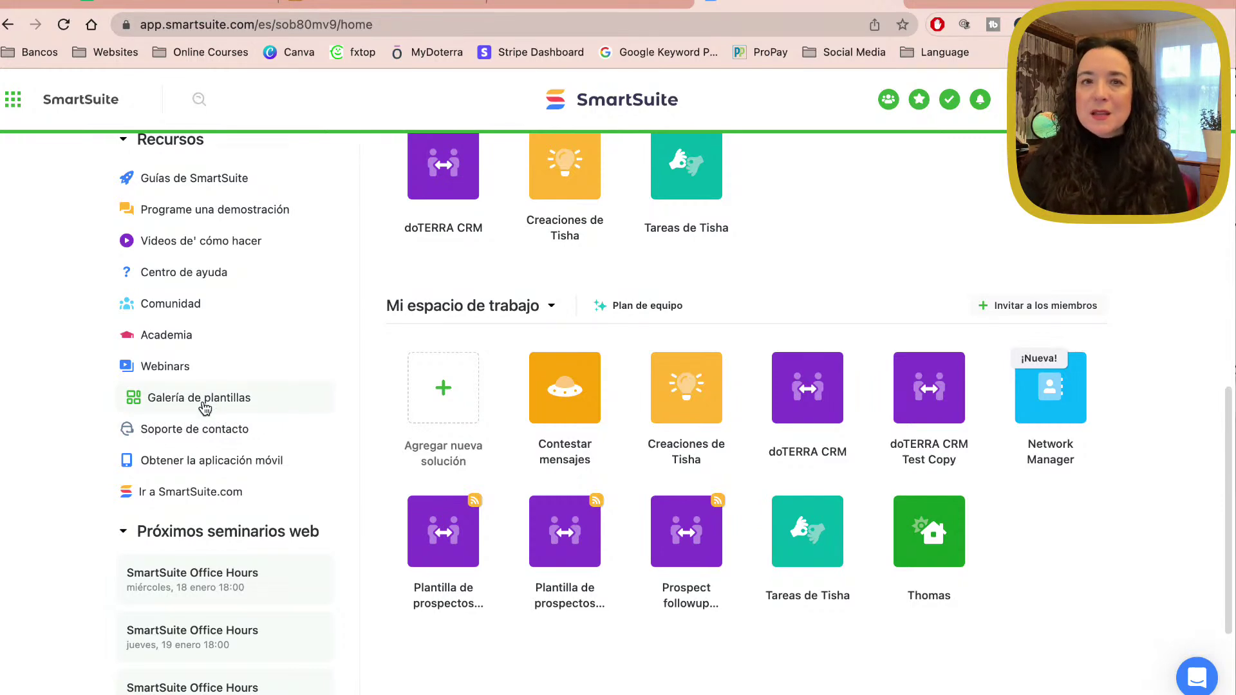
left_click(204, 405)
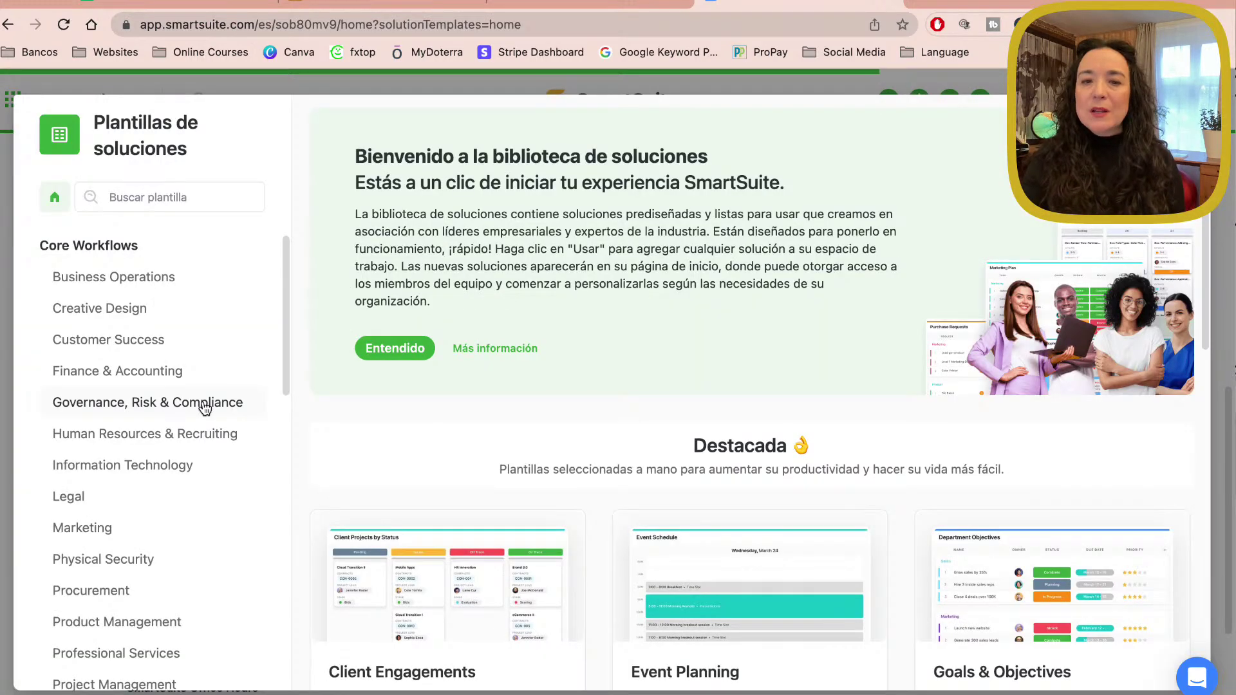
Step: Browse the template cards and categories, then close the Plantillas de soluciones library
scroll(670, 512, "down", 5)
scroll(669, 512, "down", 2)
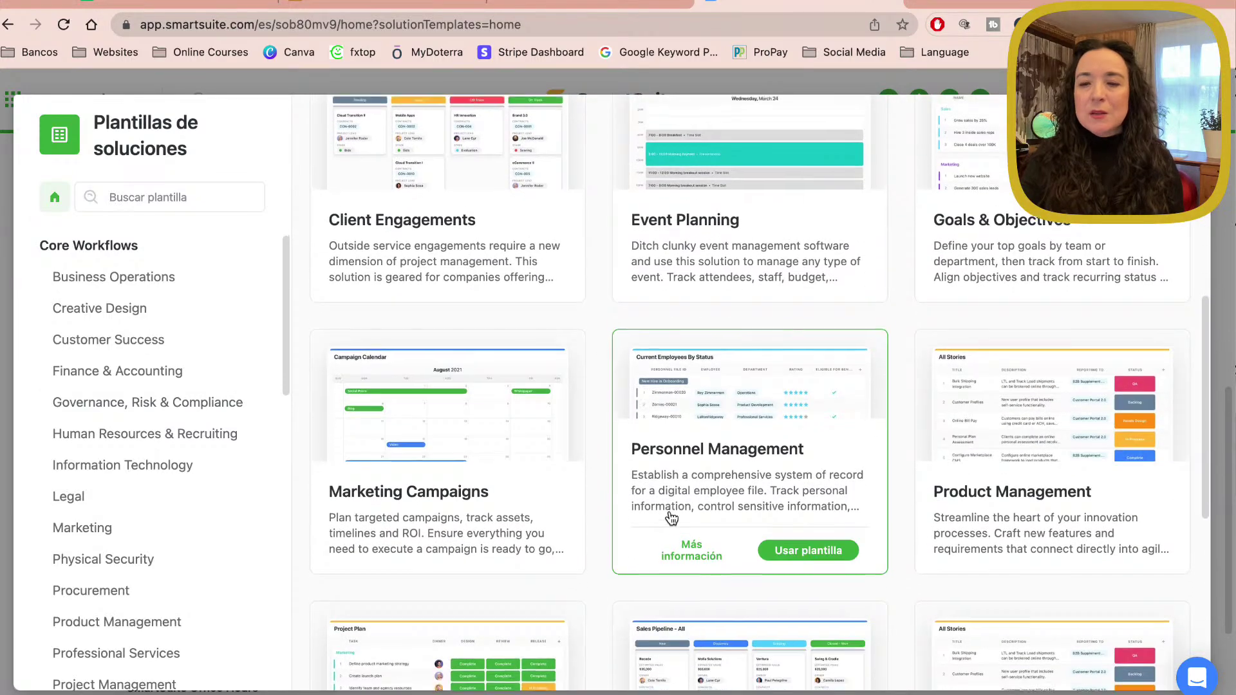
scroll(669, 511, "down", 2)
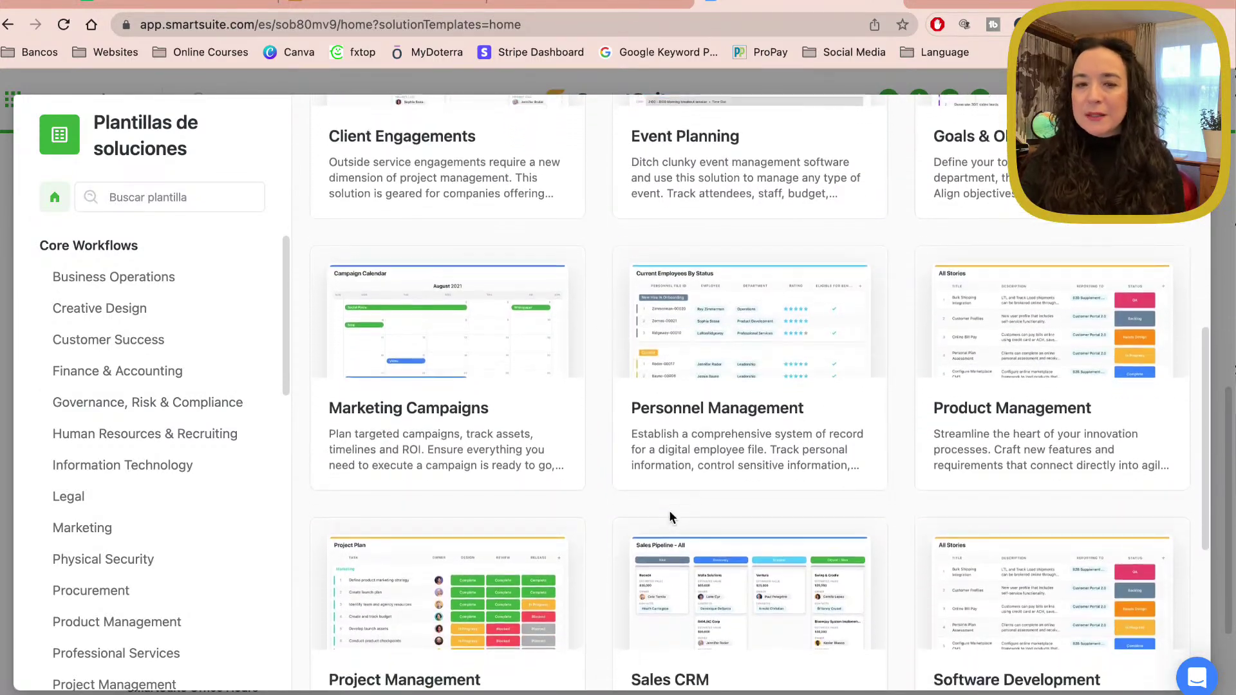
scroll(670, 511, "down", 1)
scroll(669, 513, "down", 1)
scroll(670, 513, "down", 2)
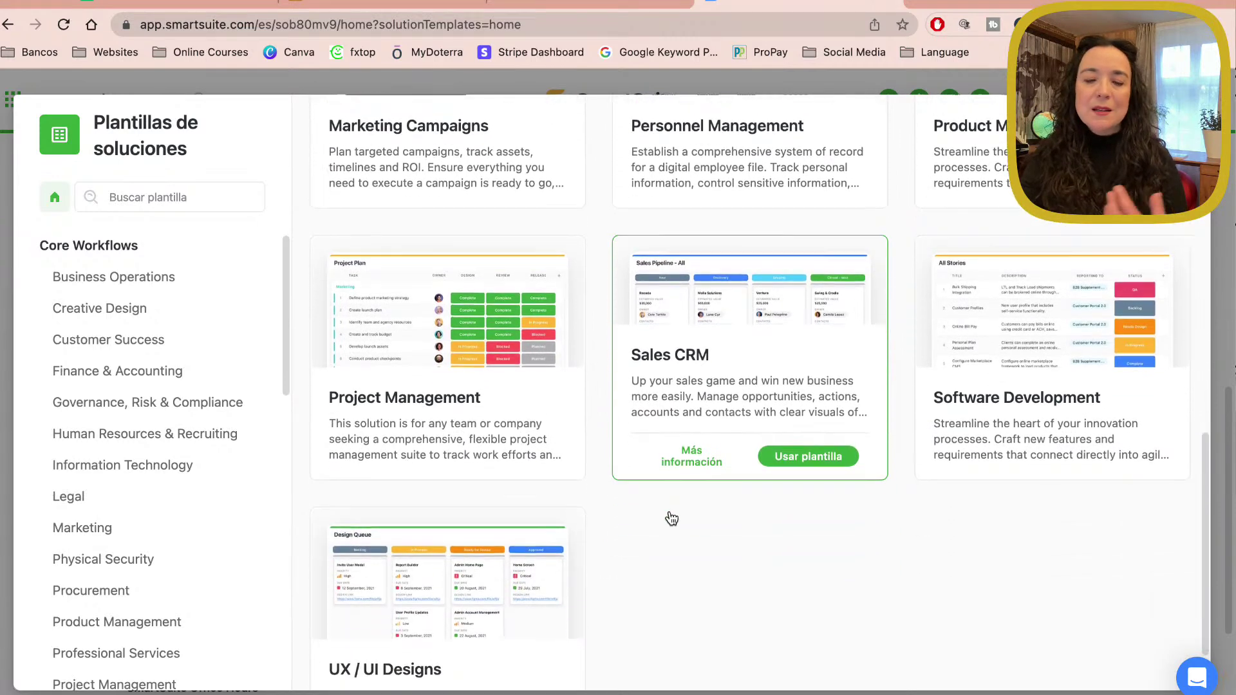
scroll(670, 513, "down", 1)
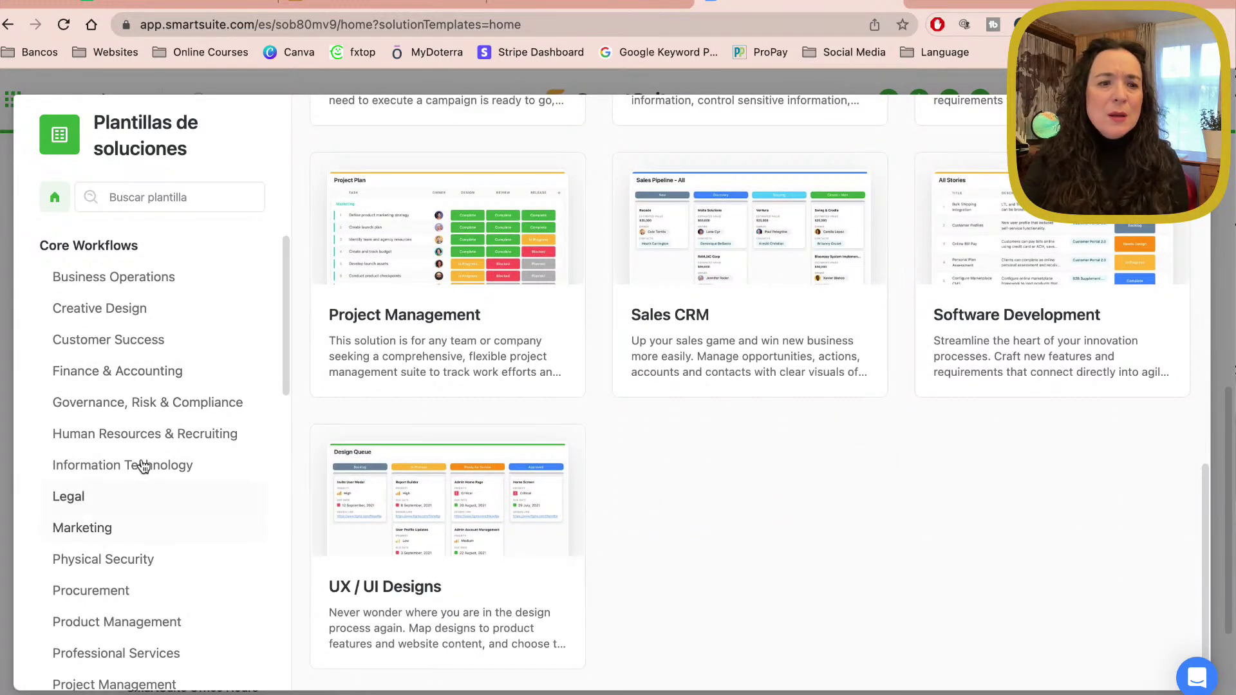
scroll(110, 512, "down", 3)
scroll(111, 513, "down", 2)
scroll(110, 513, "down", 2)
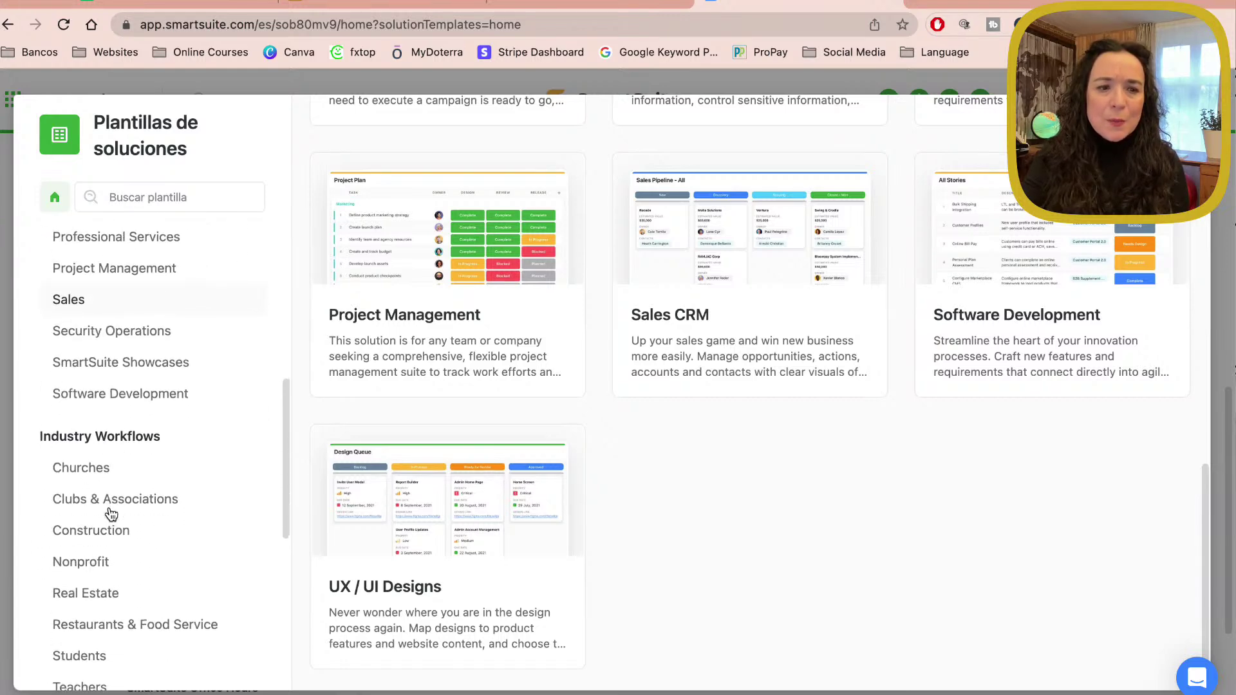
scroll(110, 513, "down", 3)
scroll(110, 513, "down", 2)
scroll(110, 513, "down", 2)
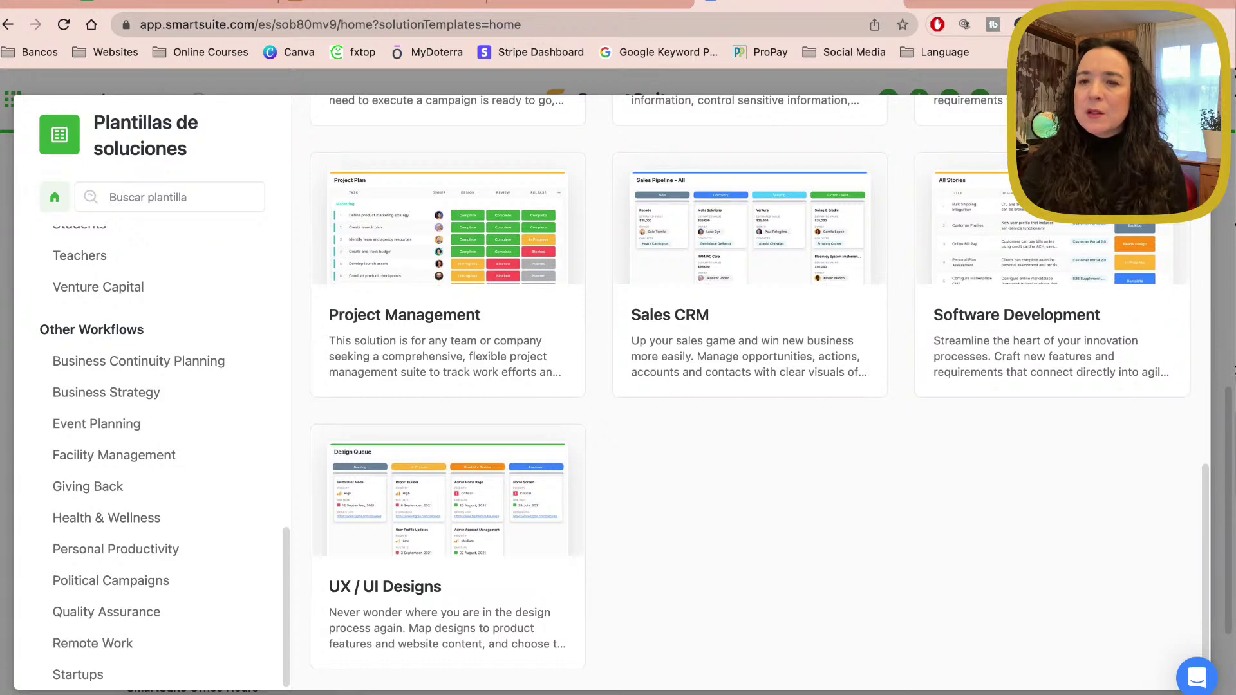
key("Escape")
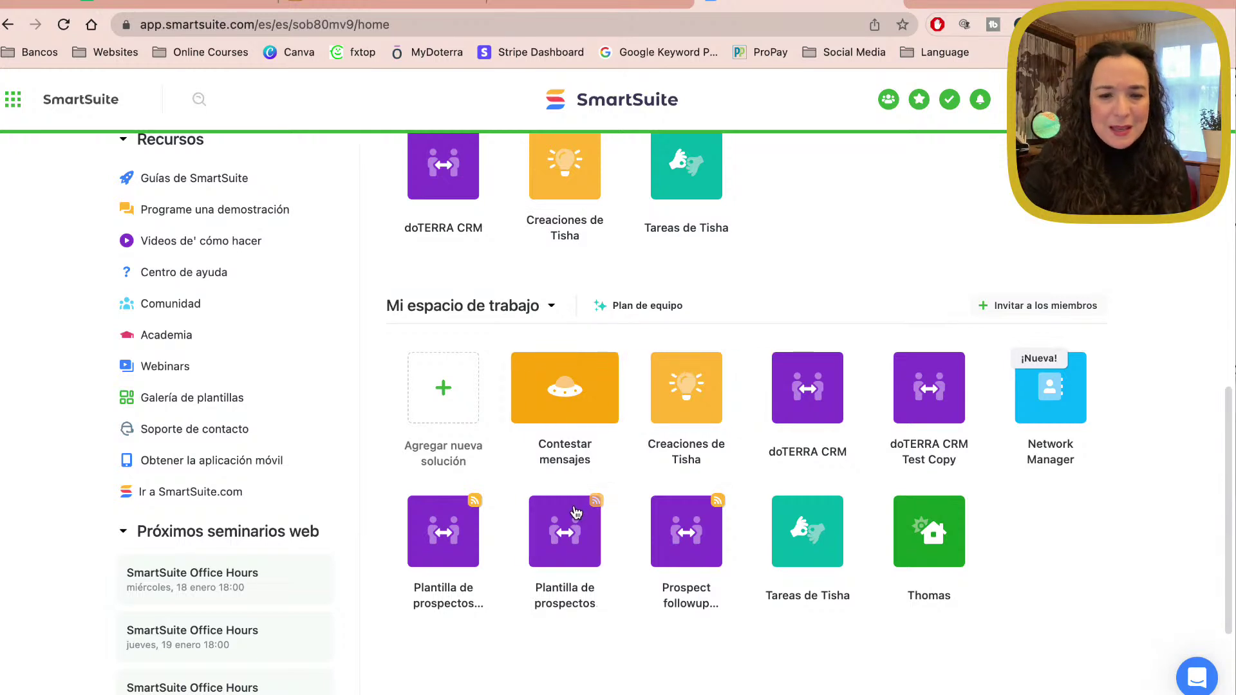
mouse_move(566, 541)
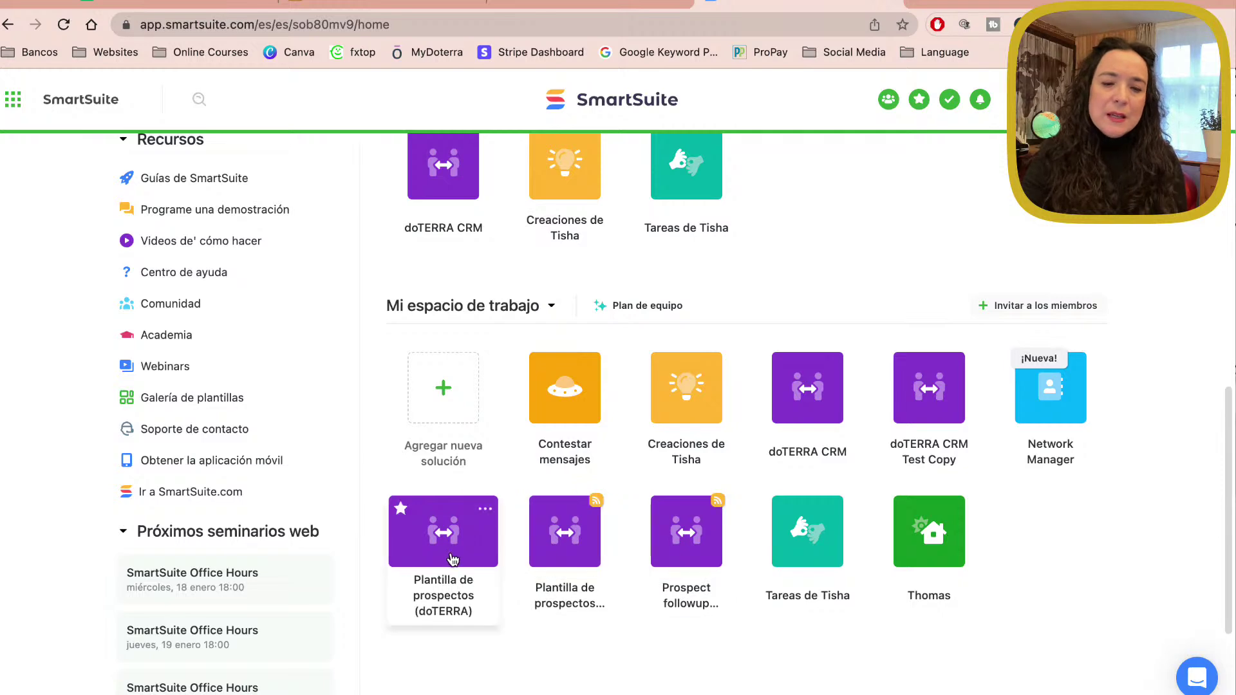
Step: Open Plantilla de prospectos (genérica)'s Para hoy view, compare with the Trello board, and return
left_click(559, 551)
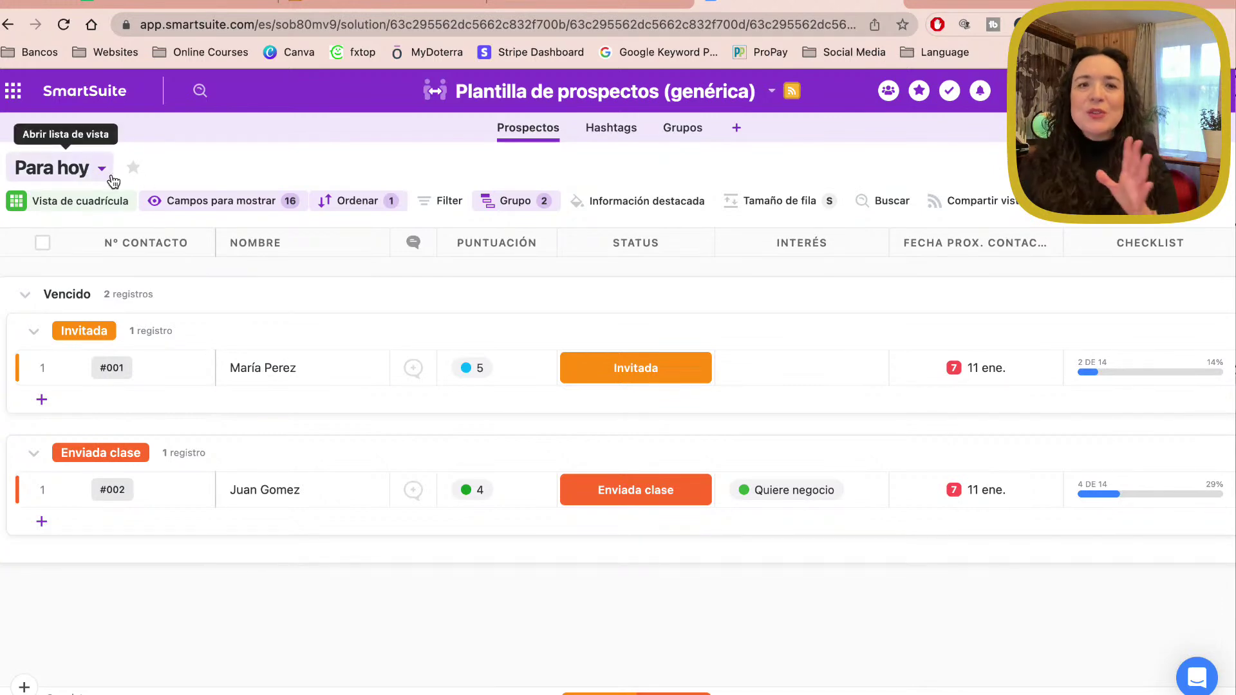
left_click(416, 3)
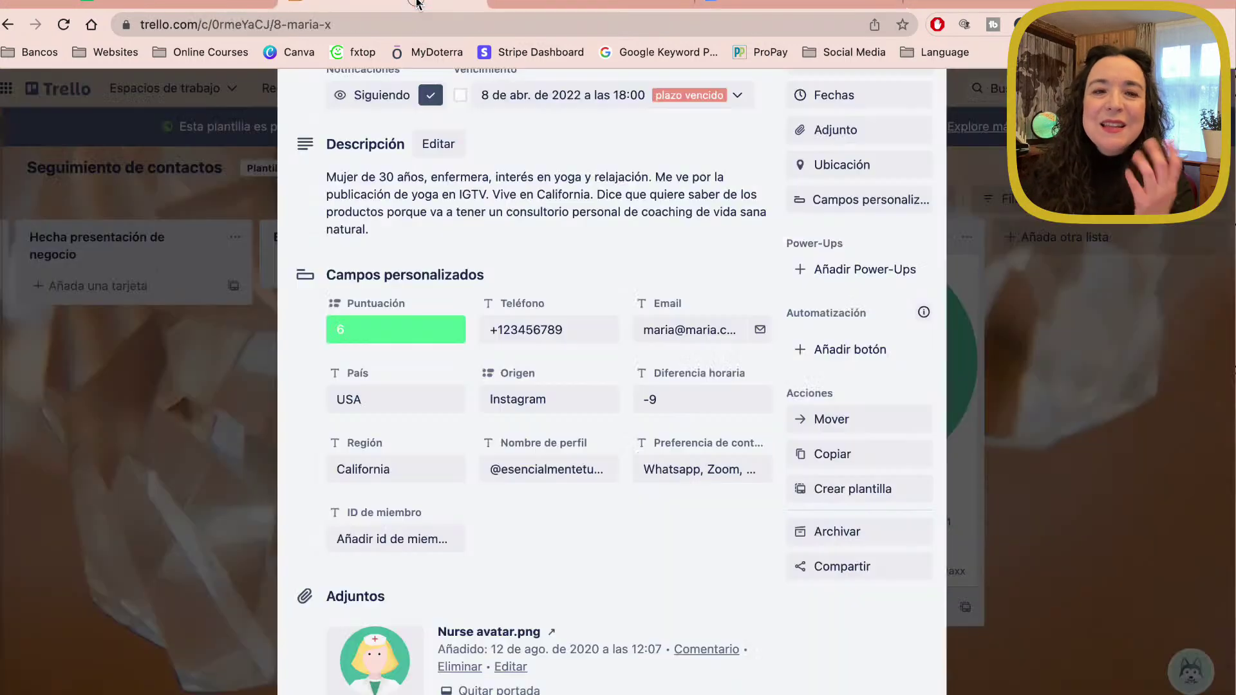
left_click(1041, 294)
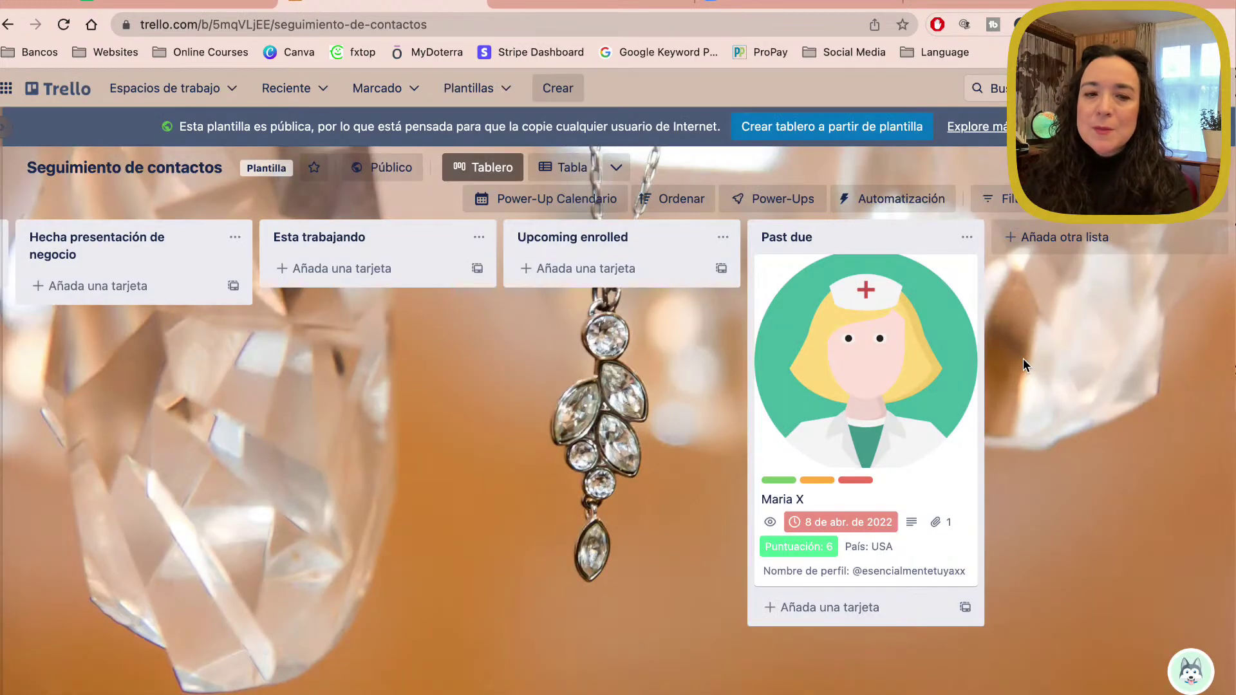
scroll(1023, 360, "left", 1)
scroll(1023, 359, "left", 5)
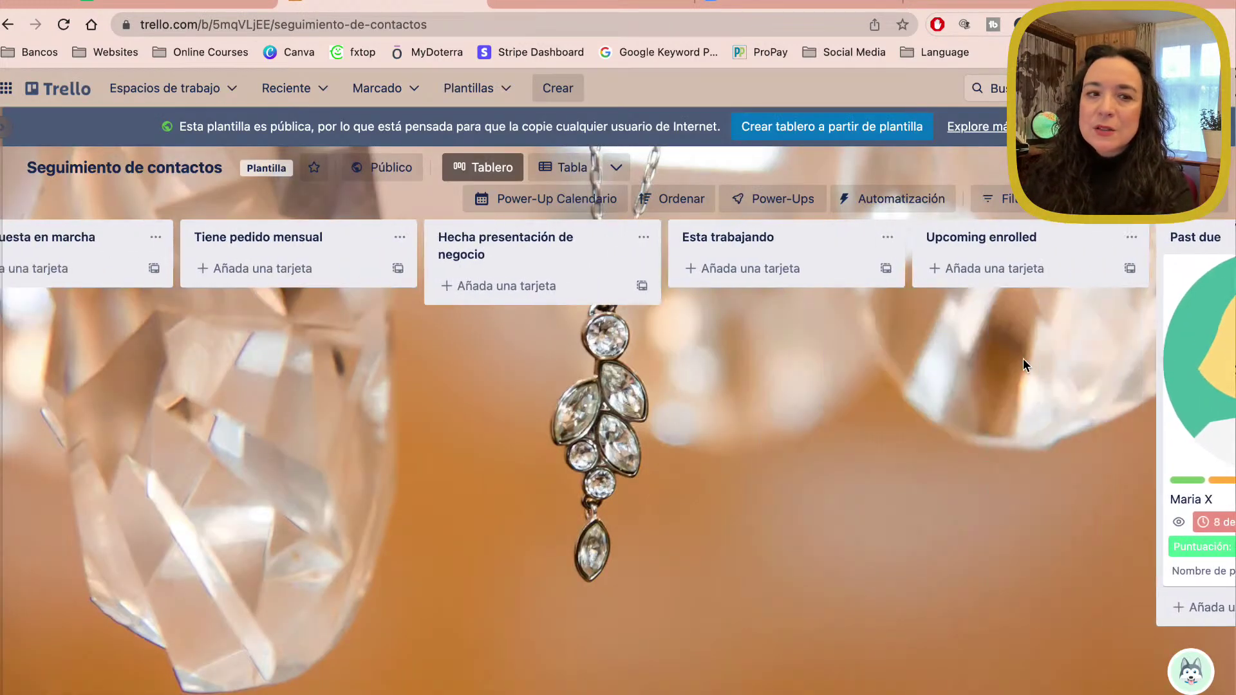
left_click(795, 7)
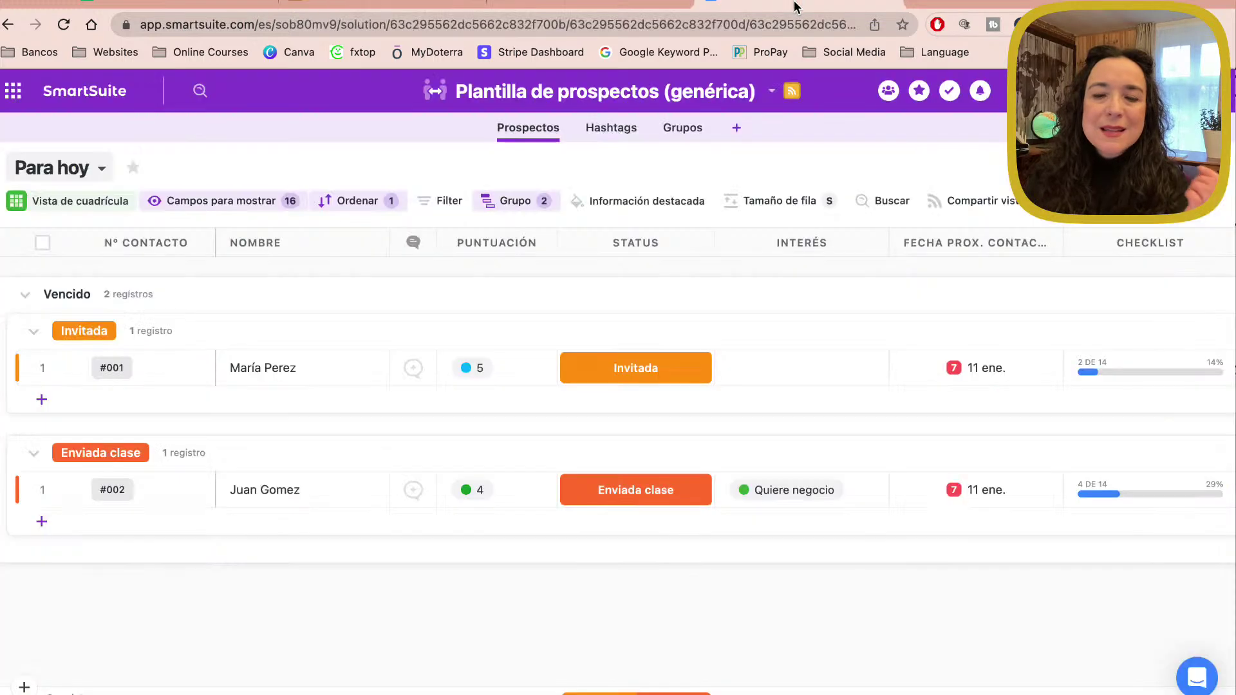
Step: Switch to Vista Kanban and open the Invitada prospect's record (FB Messenger, Puntuación 5)
left_click(103, 172)
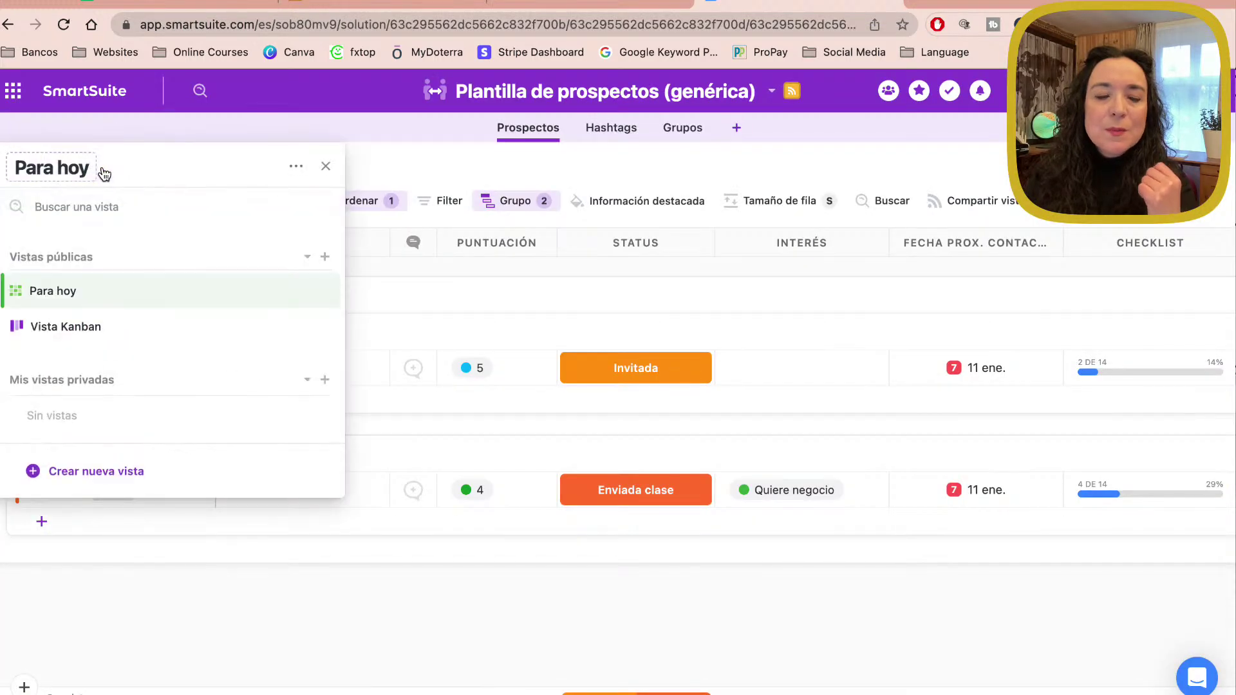
left_click(67, 328)
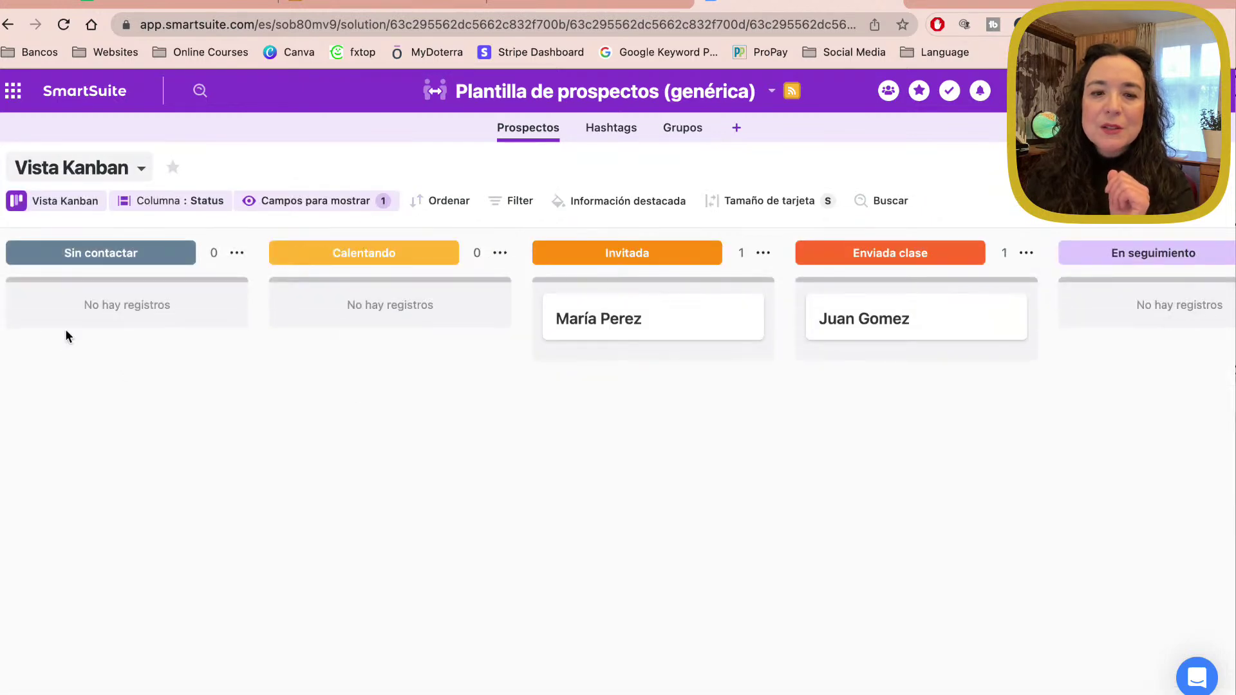
scroll(505, 495, "right", 5)
scroll(505, 495, "right", 1)
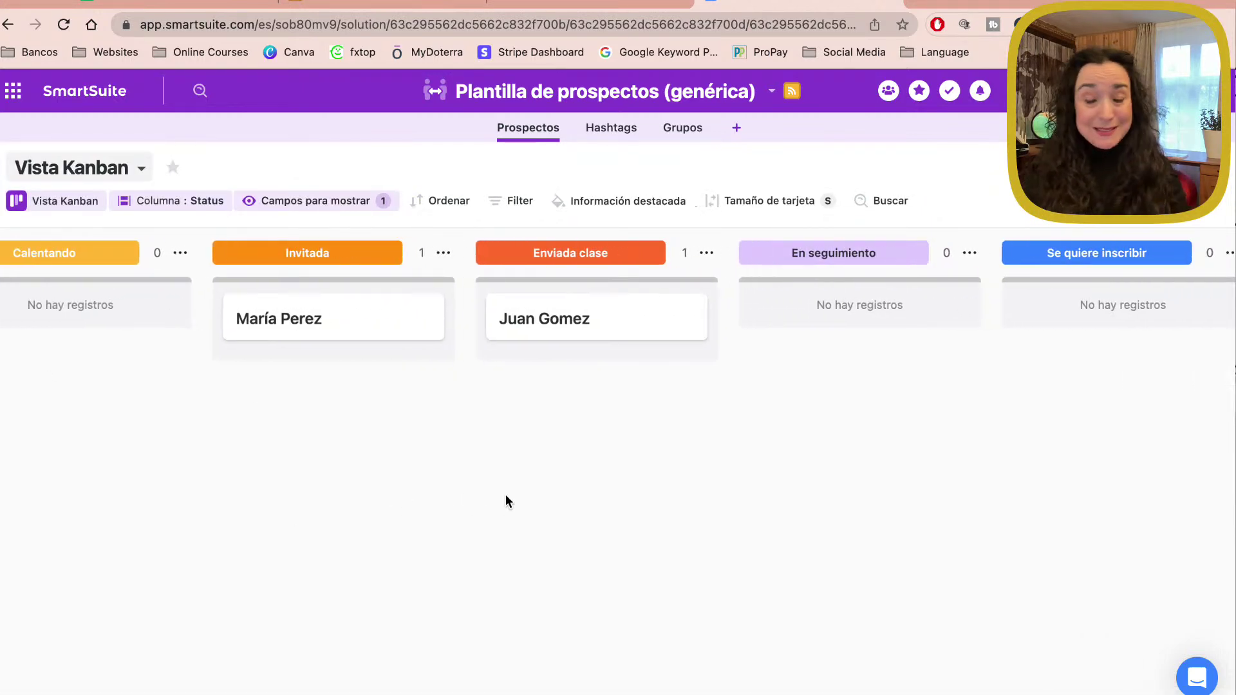
scroll(505, 496, "right", 2)
scroll(505, 494, "right", 2)
scroll(505, 494, "left", 2)
scroll(504, 494, "left", 1)
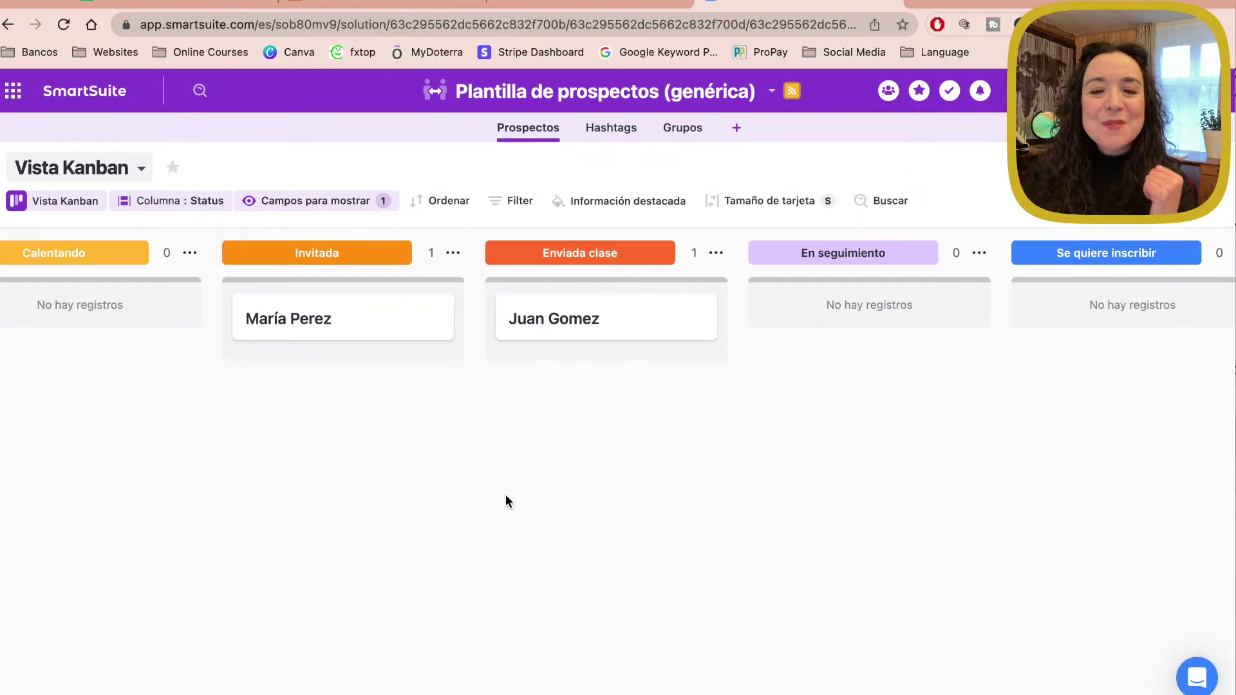
scroll(537, 379, "left", 3)
left_click(541, 321)
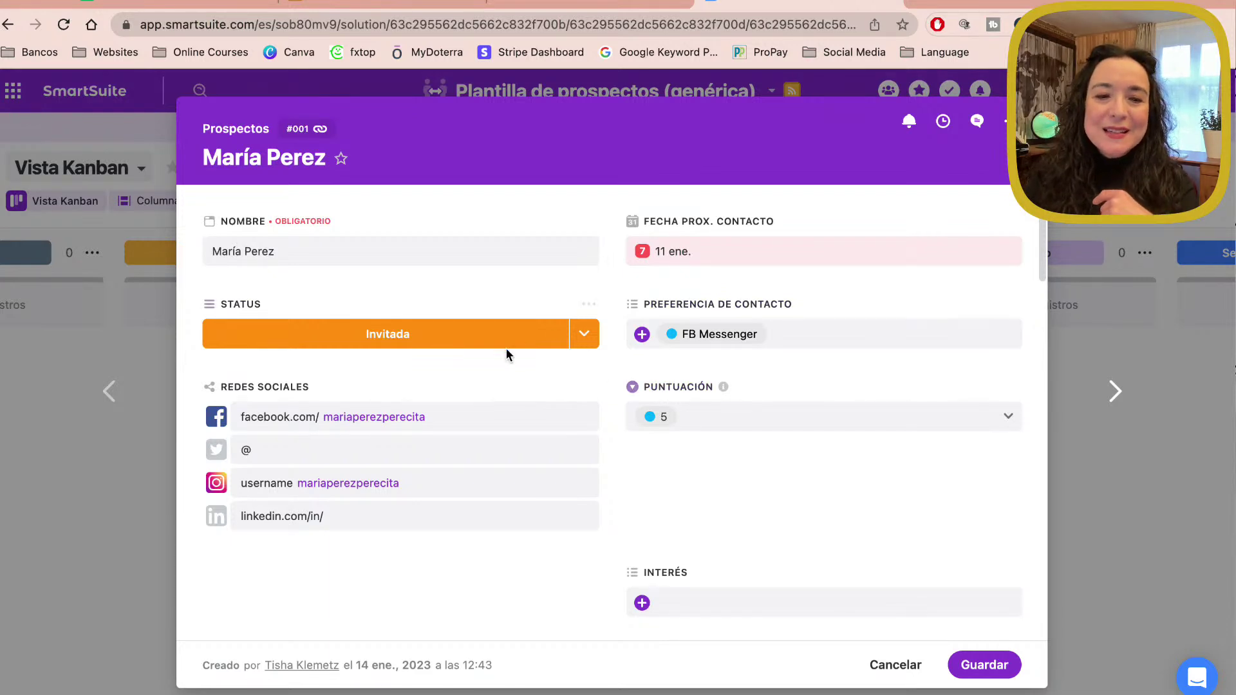
Step: Browse the Status options leaving Invitada, then bring up the 11/01/2023 next-contact date calendar
left_click(585, 333)
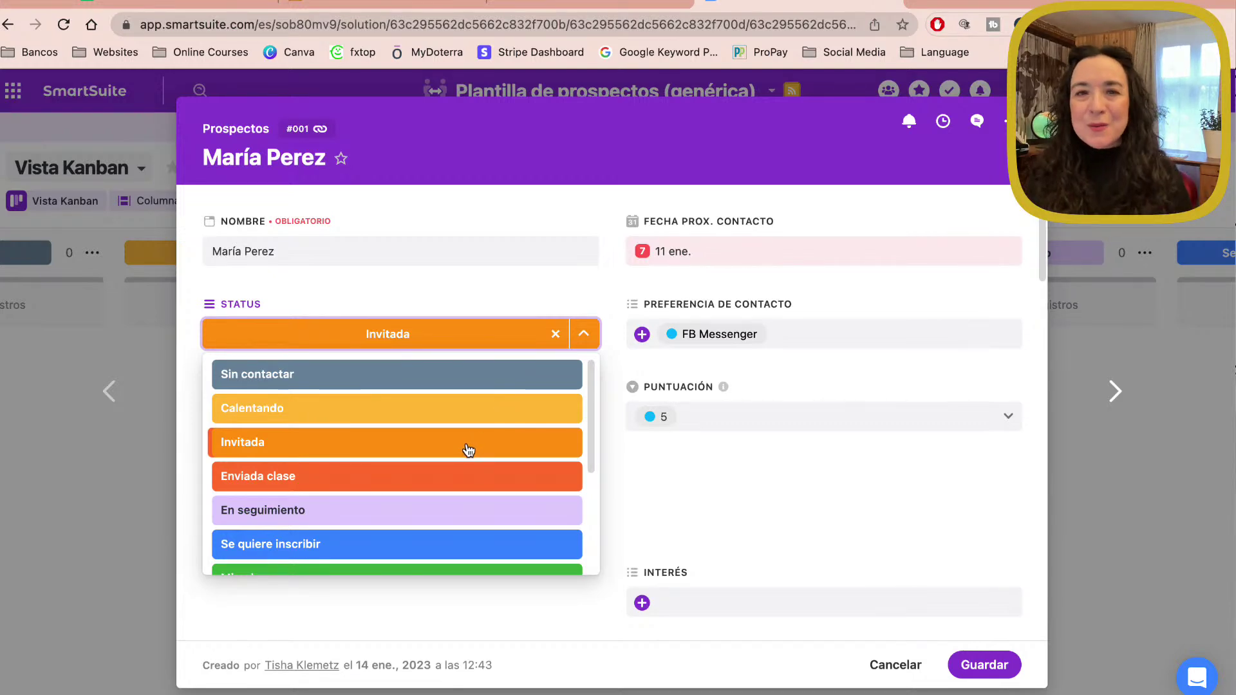
scroll(468, 450, "down", 2)
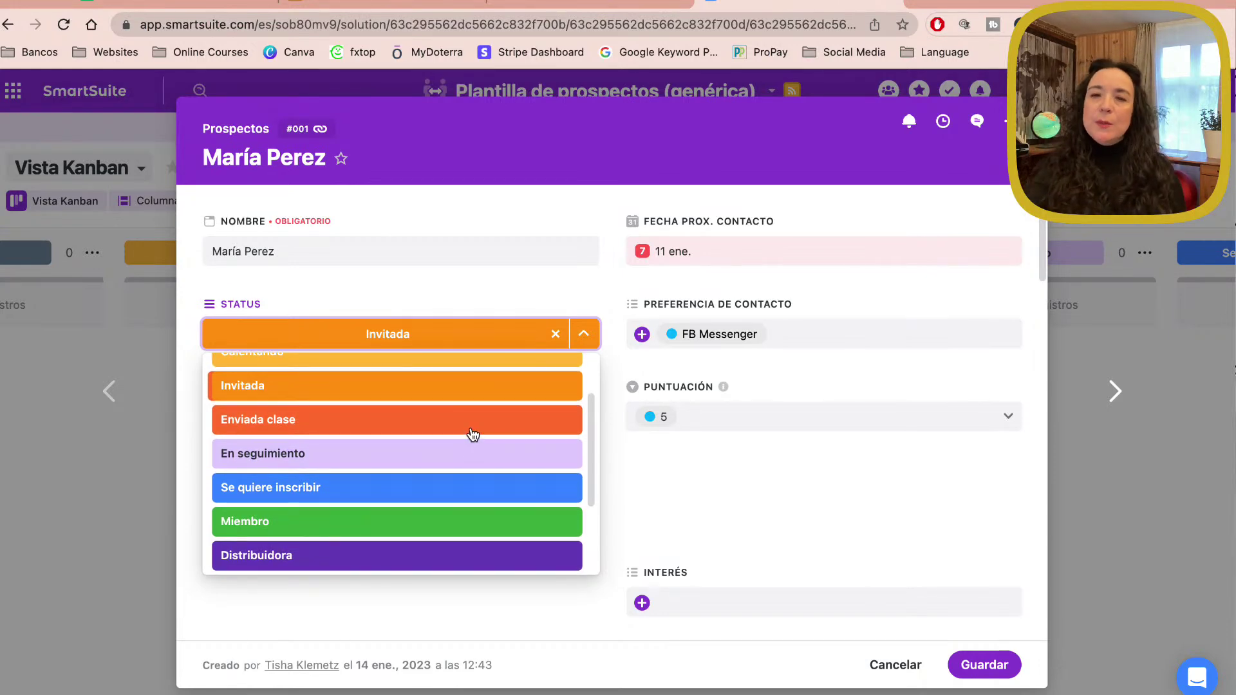
scroll(473, 434, "down", 1)
scroll(470, 433, "down", 1)
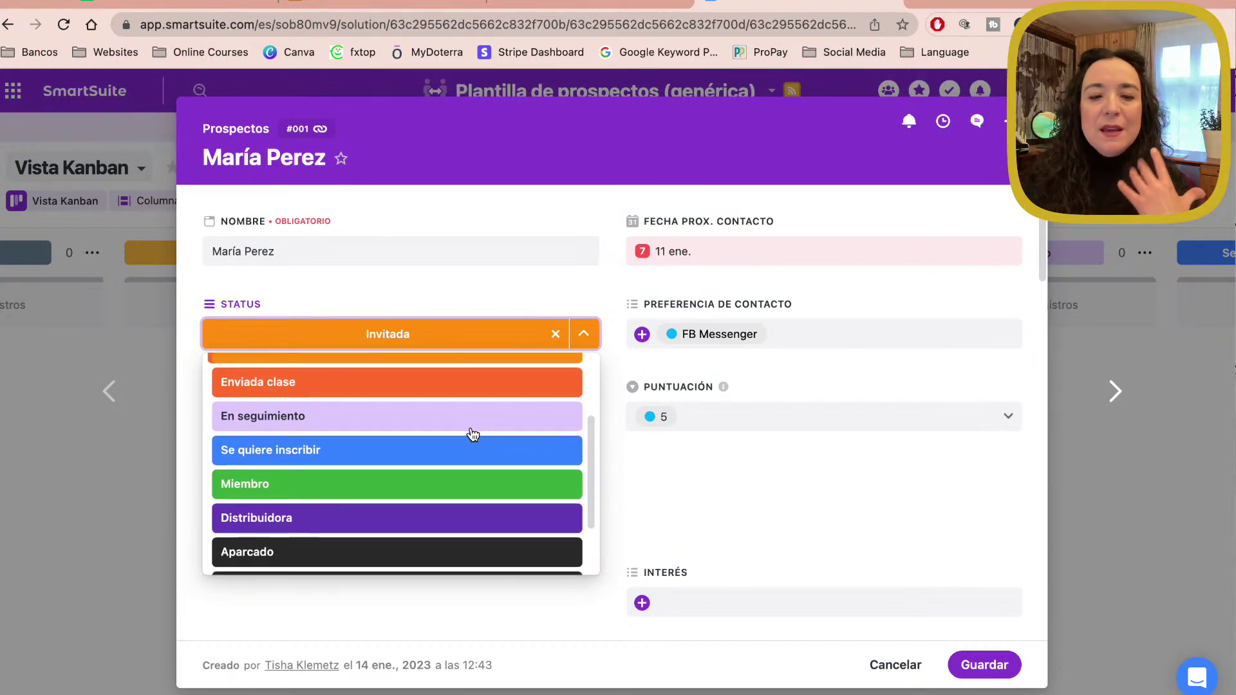
scroll(462, 462, "down", 1)
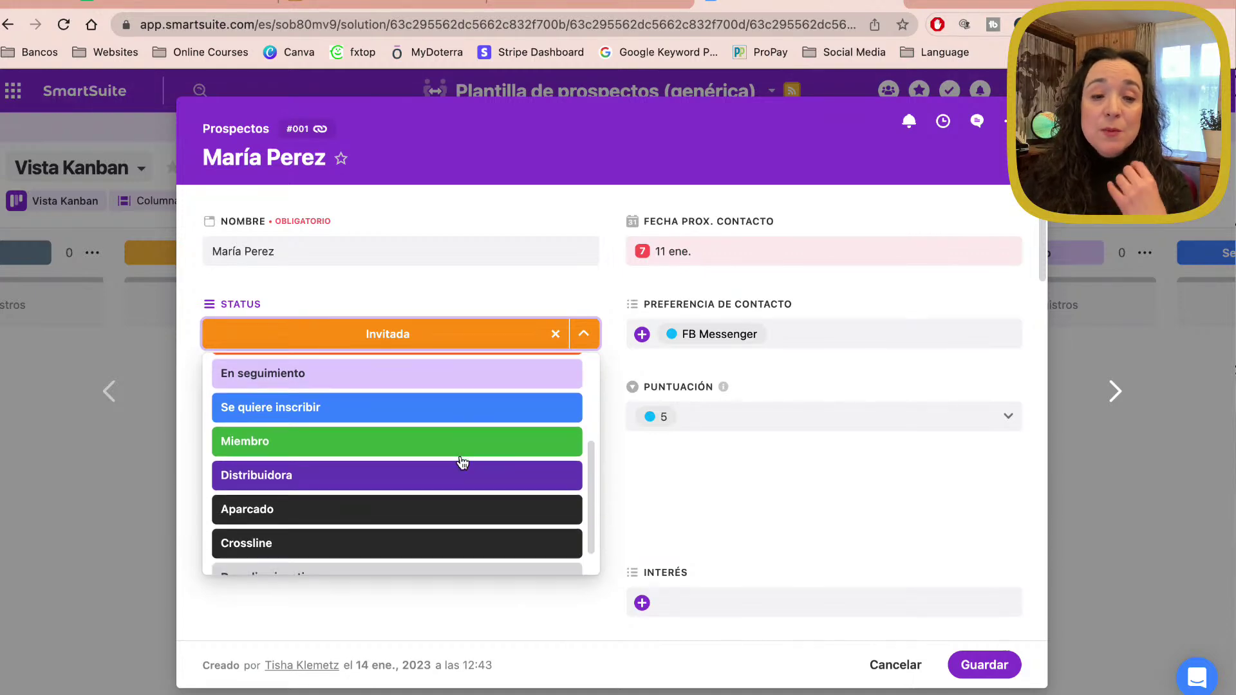
scroll(462, 462, "down", 1)
scroll(462, 463, "down", 1)
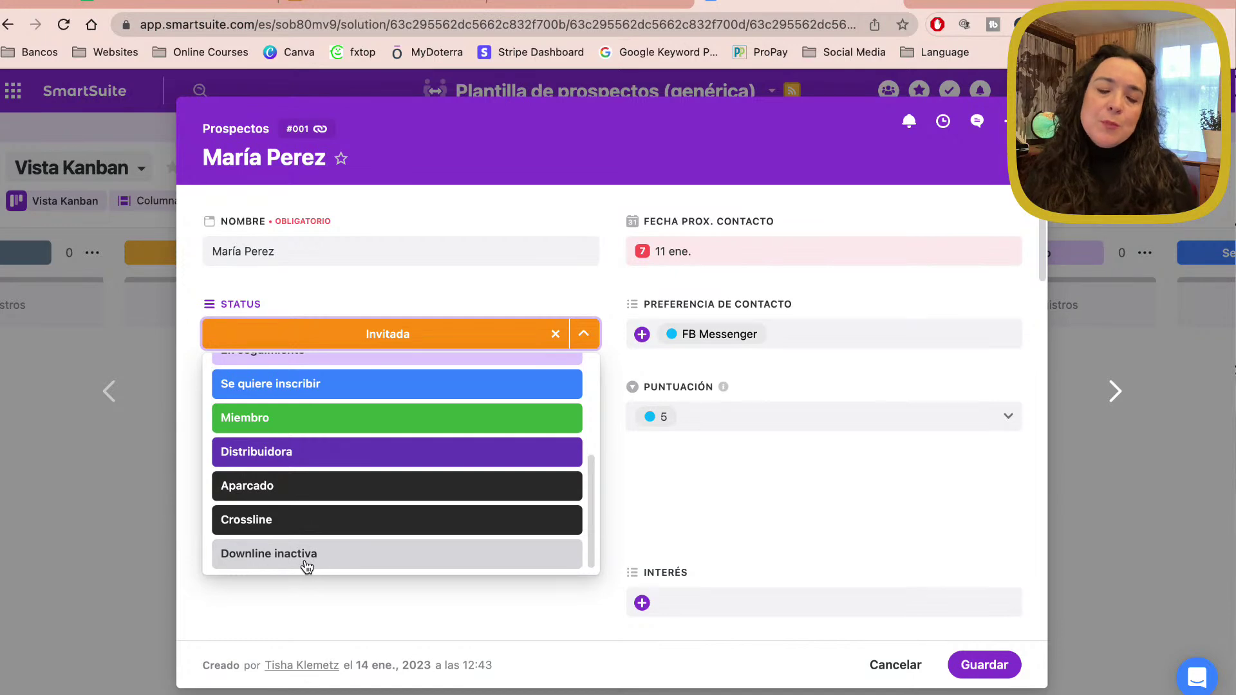
left_click(710, 501)
left_click(725, 265)
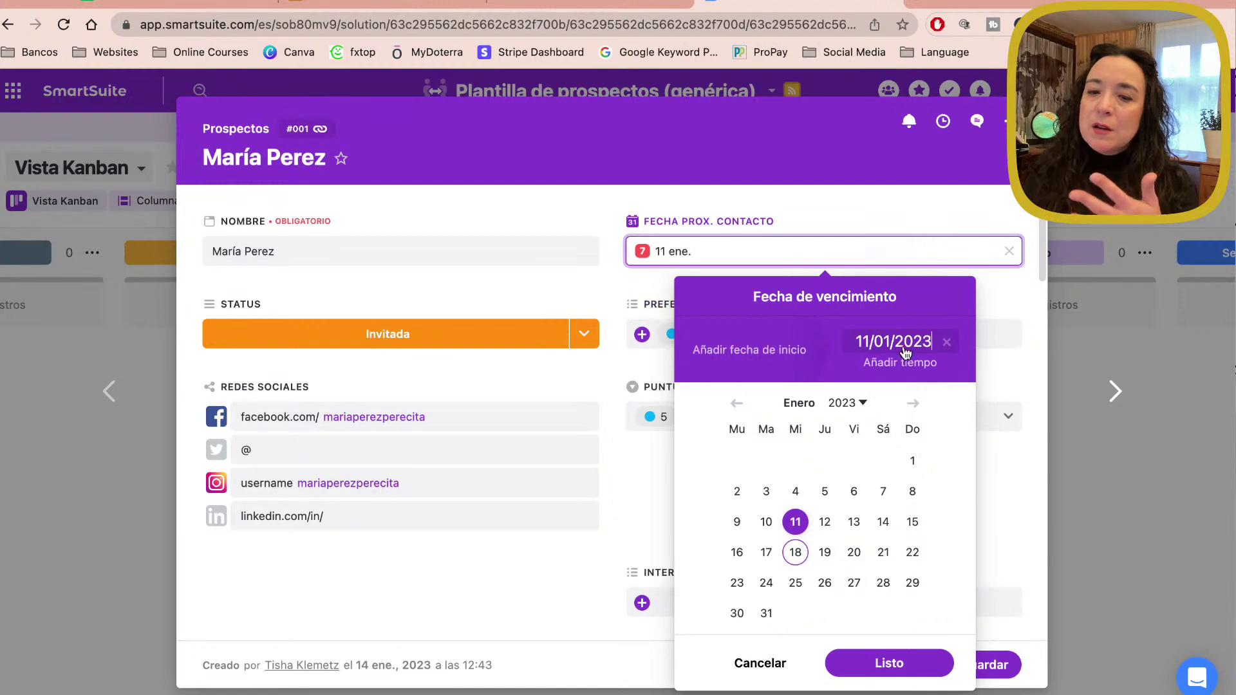
Step: Close the date picker and review the Preferencia de contacto options, keeping FB Messenger
left_click(990, 378)
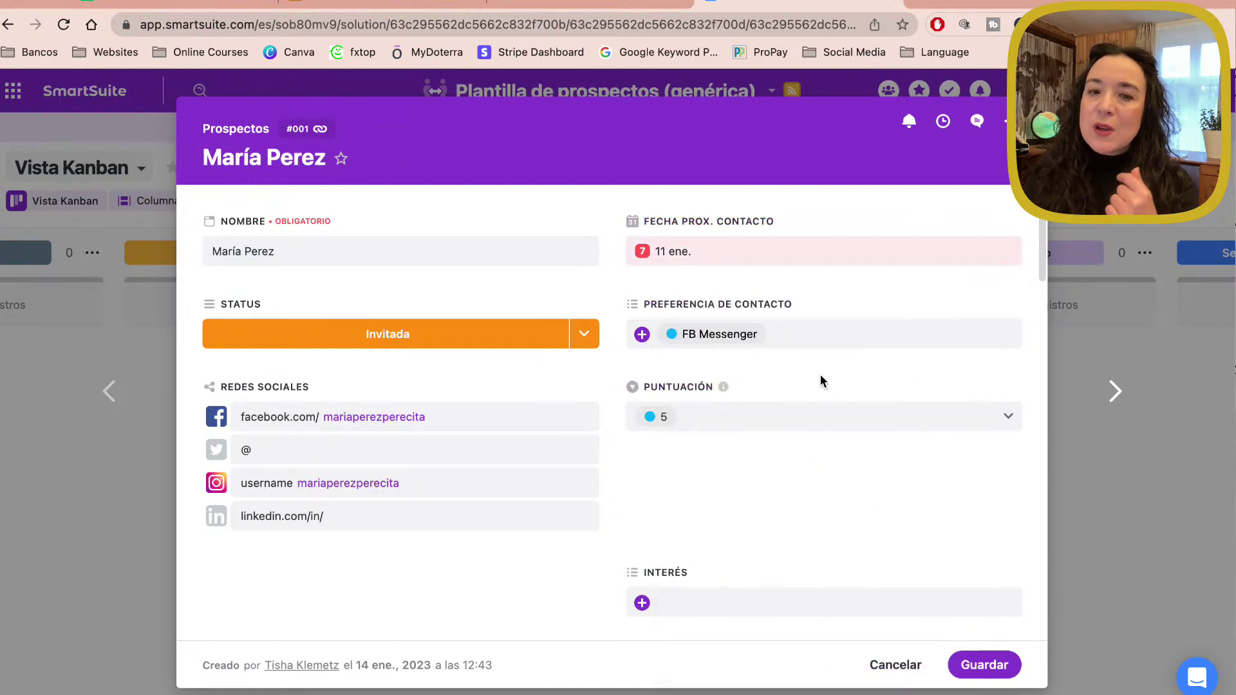
scroll(820, 373, "down", 1)
left_click(802, 318)
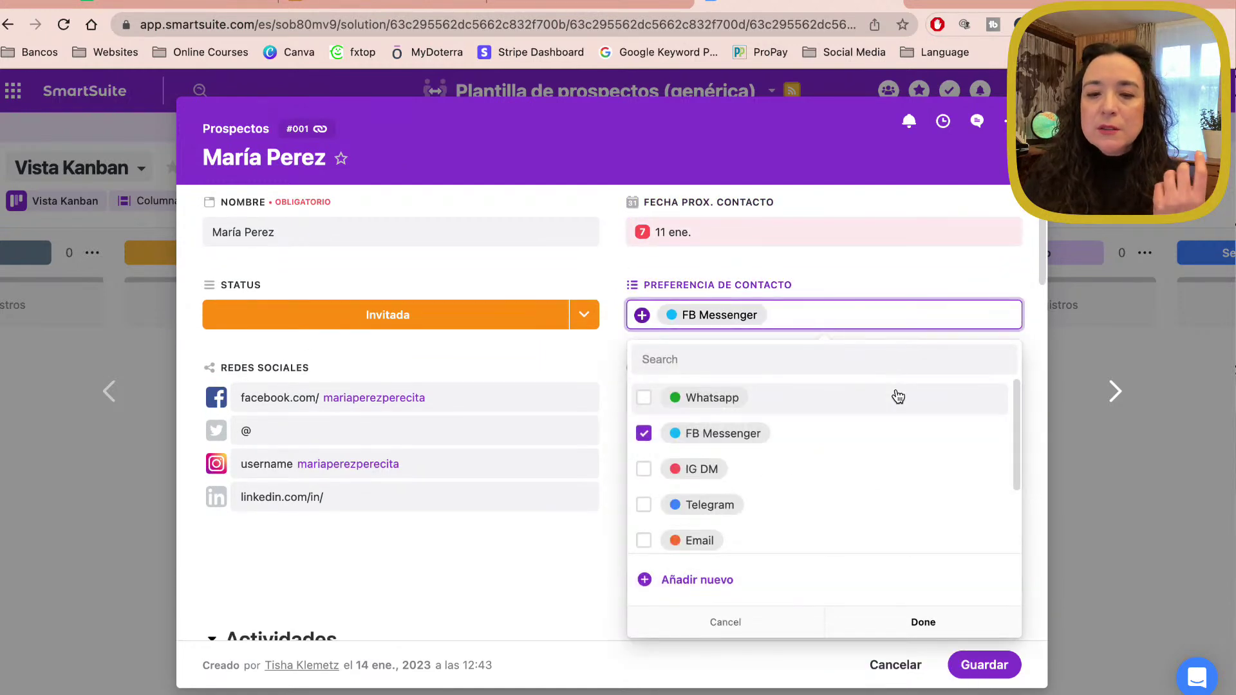
scroll(897, 397, "down", 1)
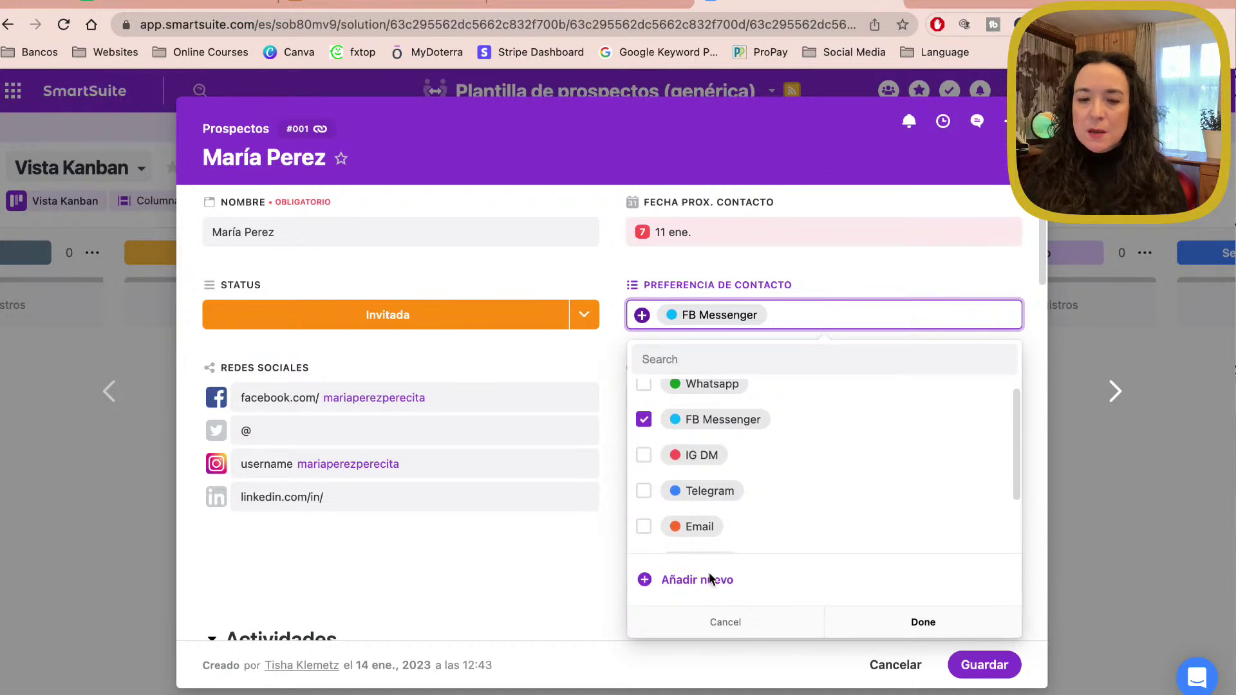
scroll(839, 474, "up", 1)
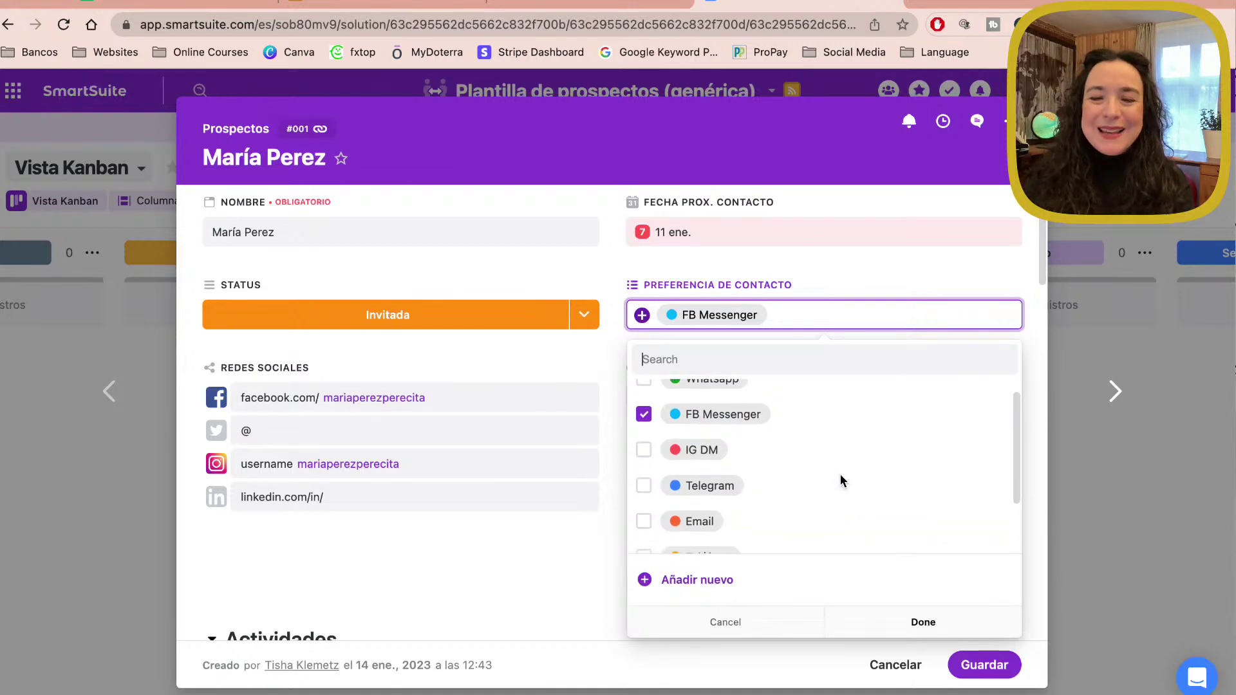
scroll(840, 476, "down", 3)
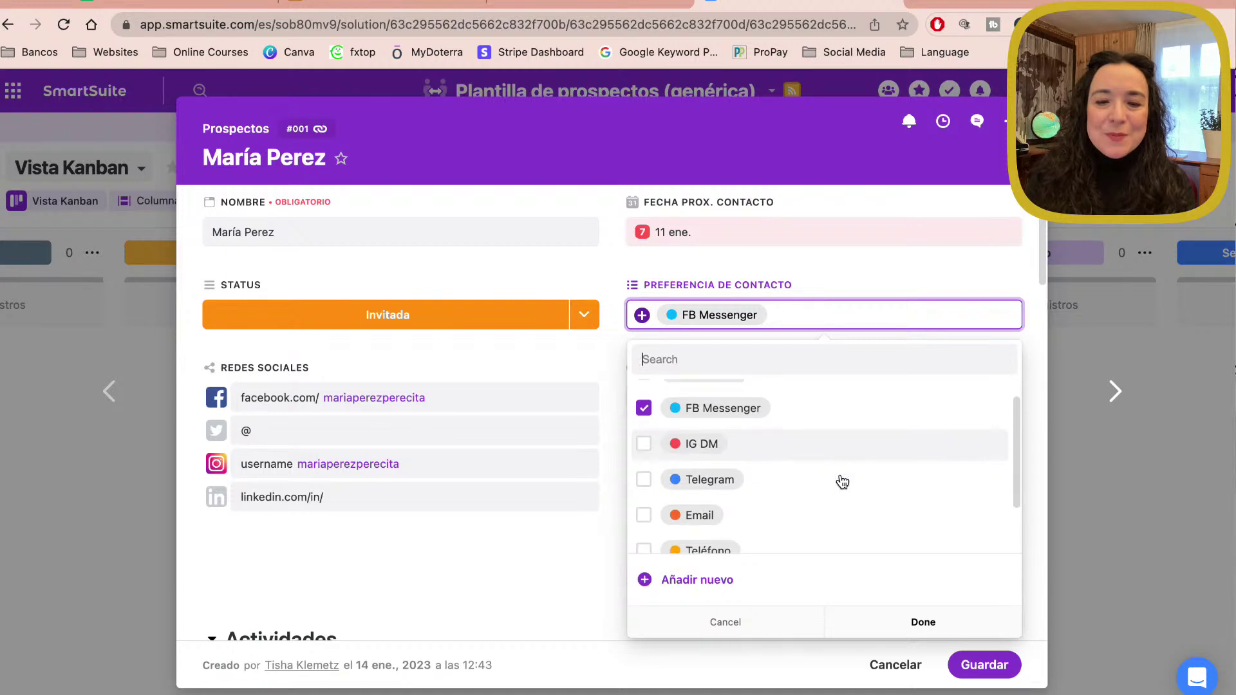
scroll(840, 476, "down", 2)
scroll(842, 481, "down", 1)
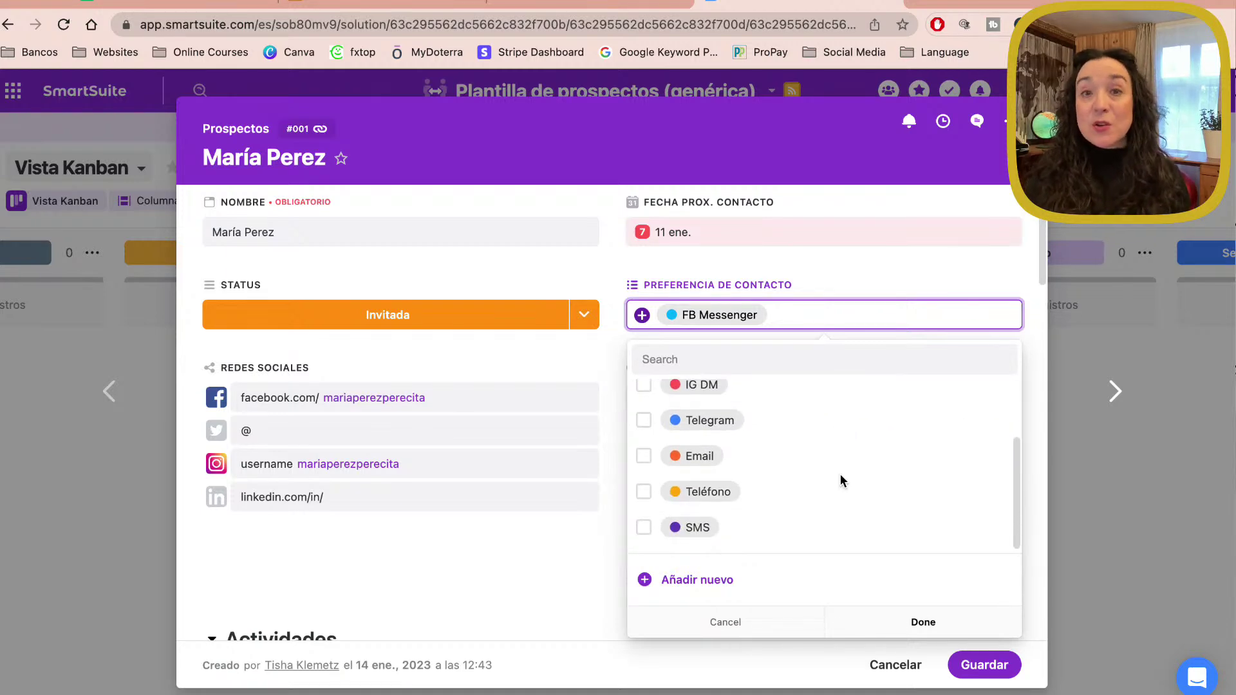
left_click(562, 567)
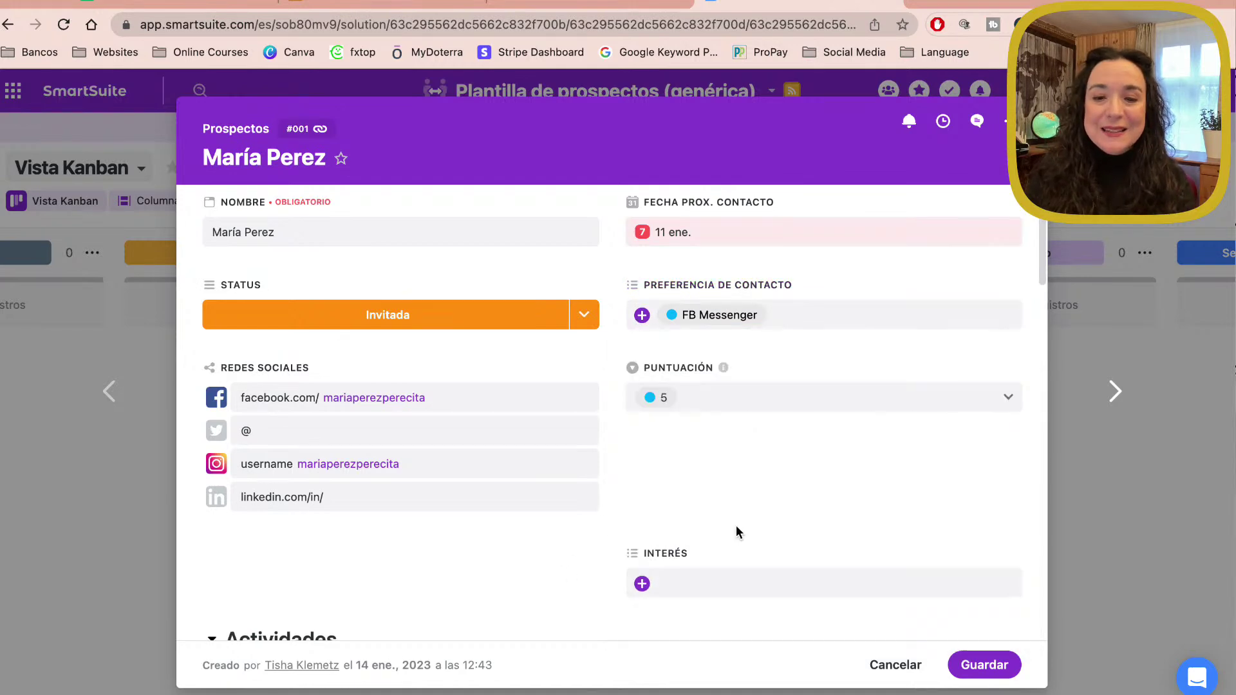
Step: Show the Interés choices: Importante, Quiere producto, Quiere negocio, No contactar
scroll(738, 533, "down", 2)
scroll(738, 533, "down", 1)
left_click(724, 394)
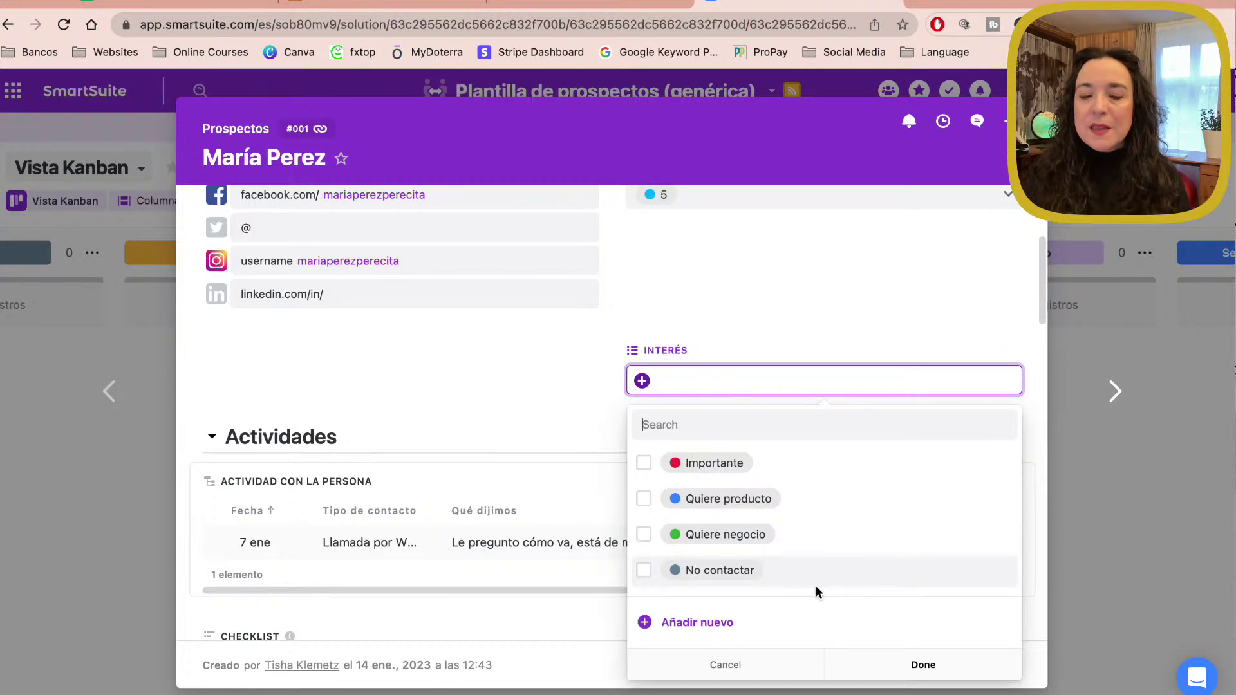
Step: Change the Interés field's display to Casillas de verificación and update the field settings
left_click(550, 367)
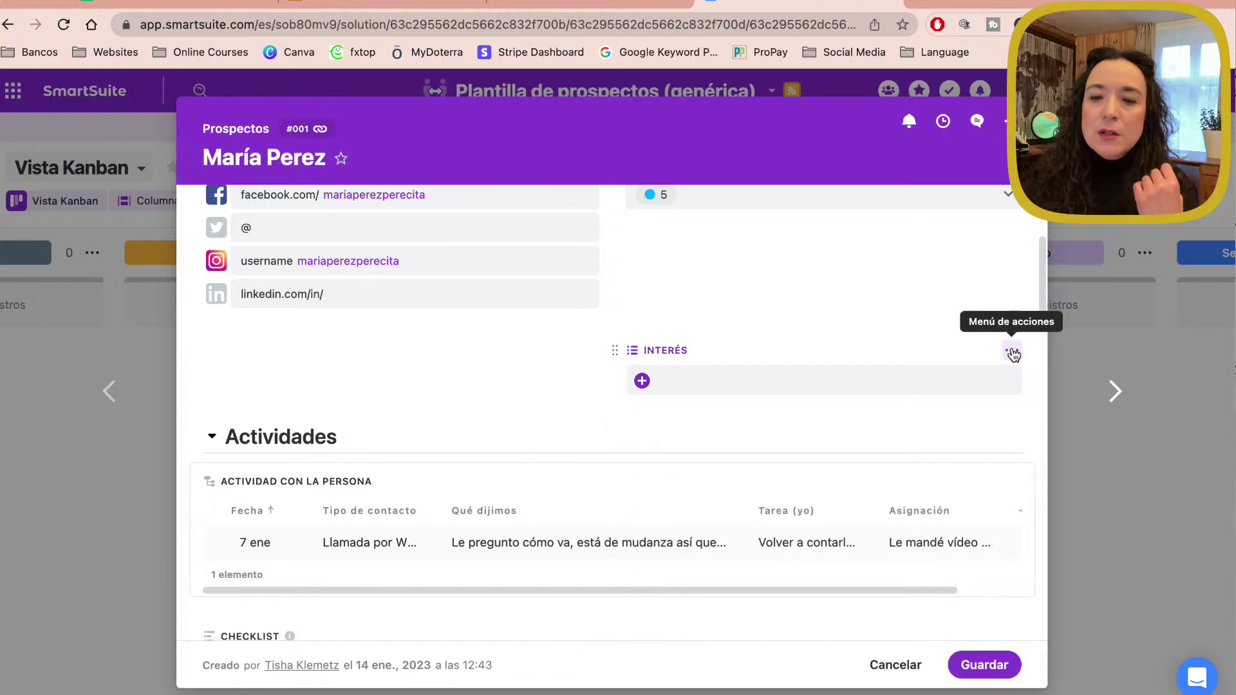
left_click(1011, 352)
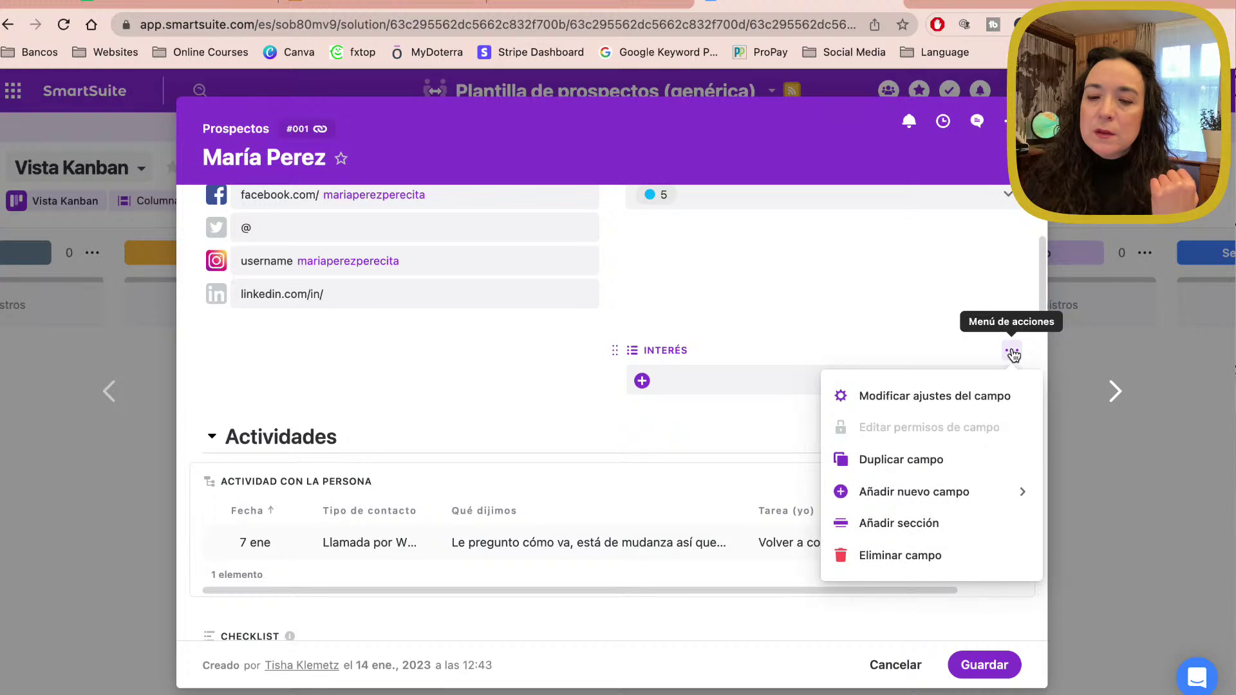
left_click(921, 406)
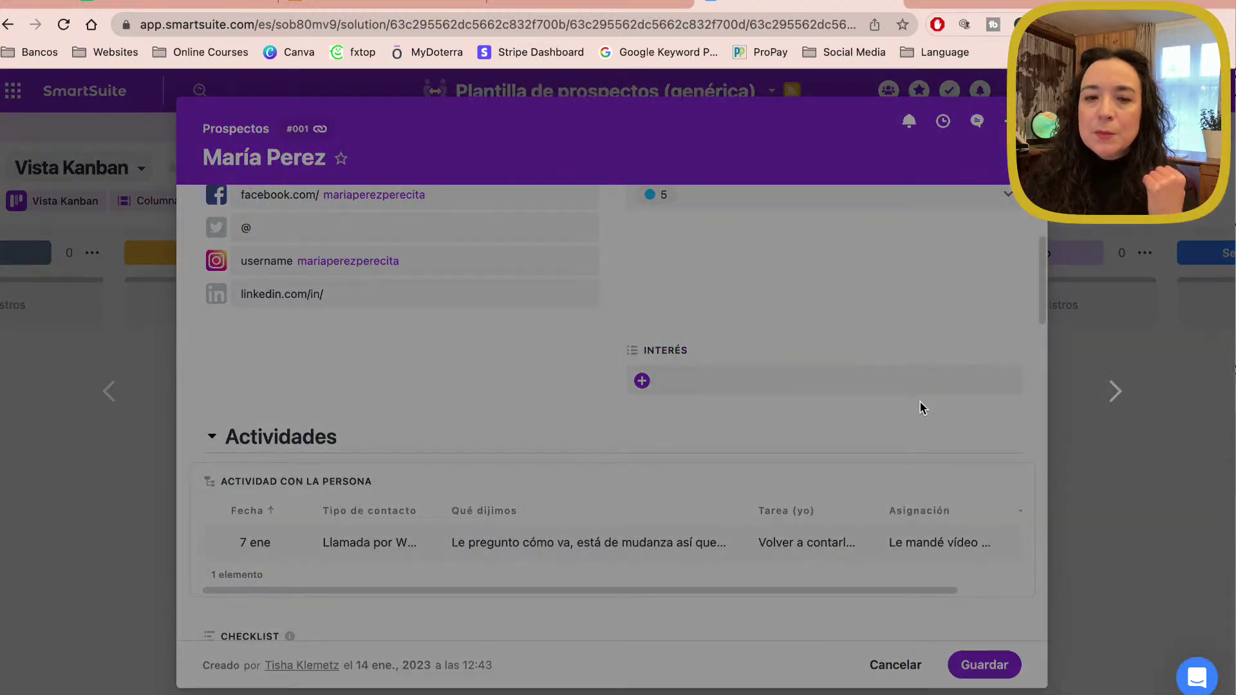
double_click(472, 196)
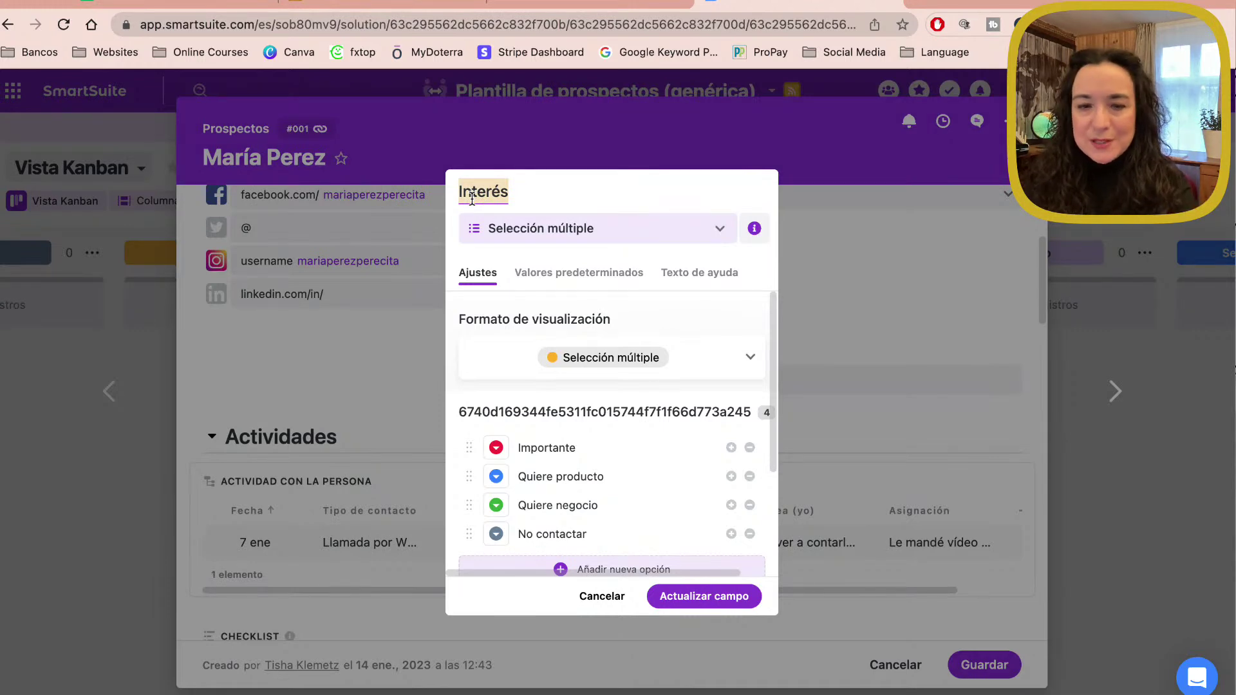
scroll(616, 401, "down", 1)
scroll(617, 401, "down", 3)
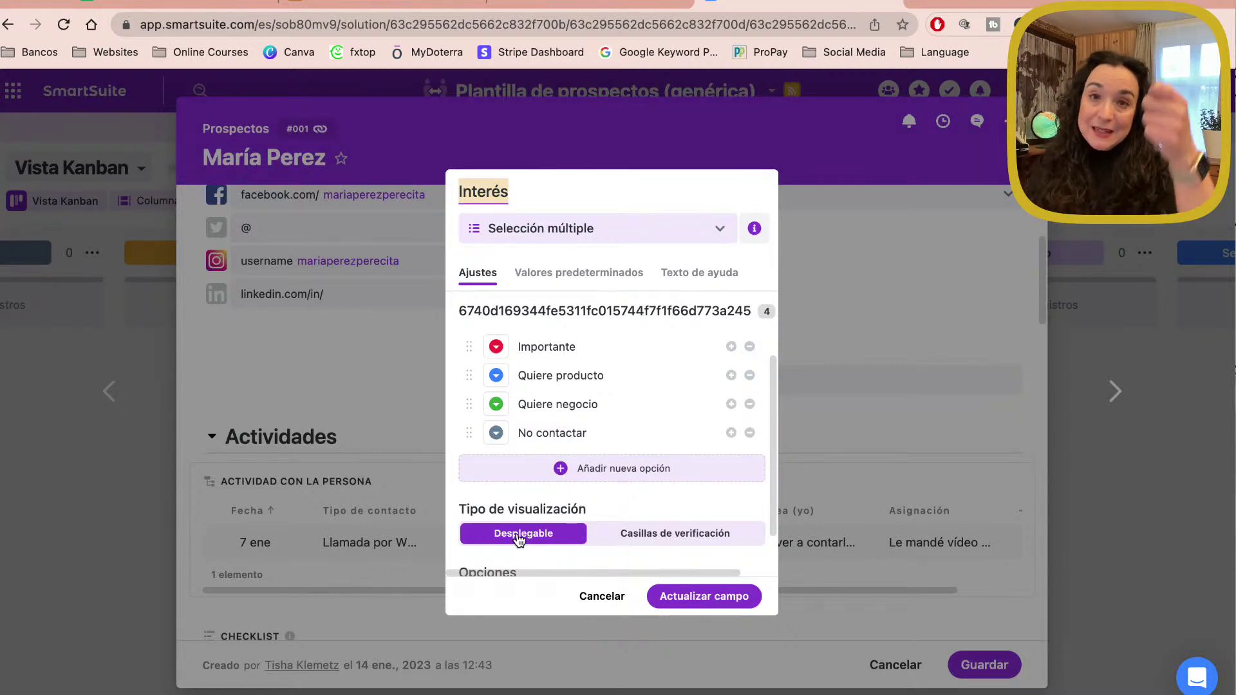
left_click(656, 539)
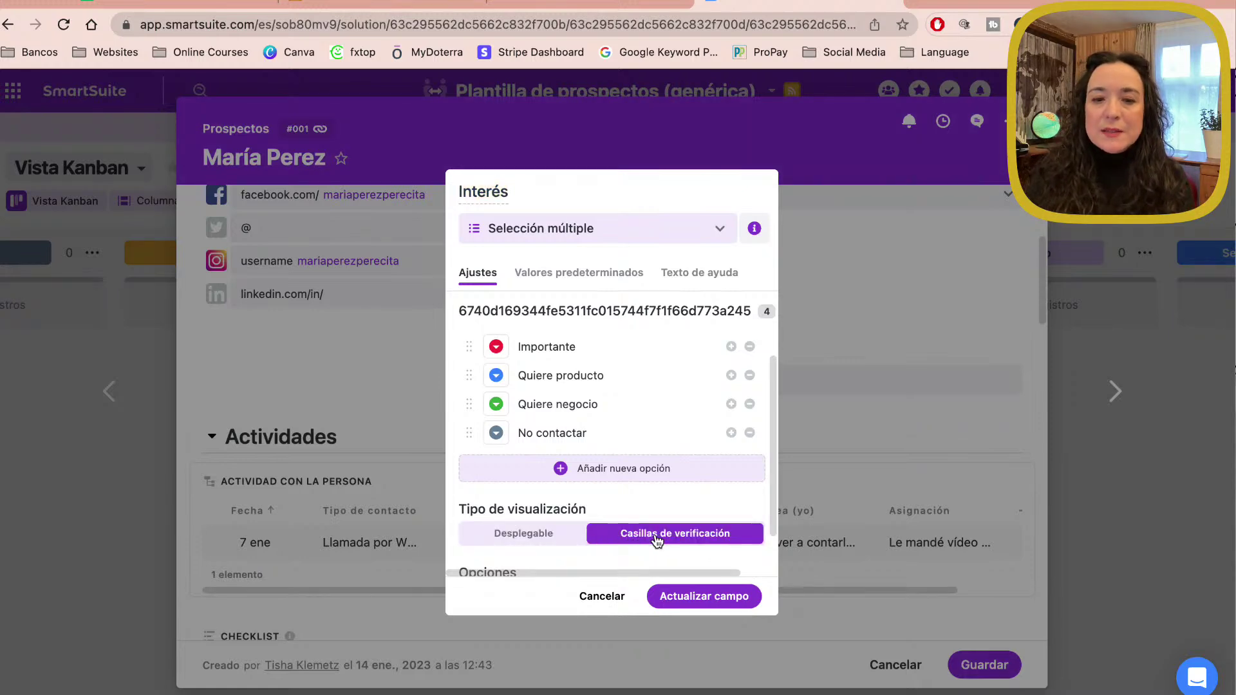
left_click(728, 598)
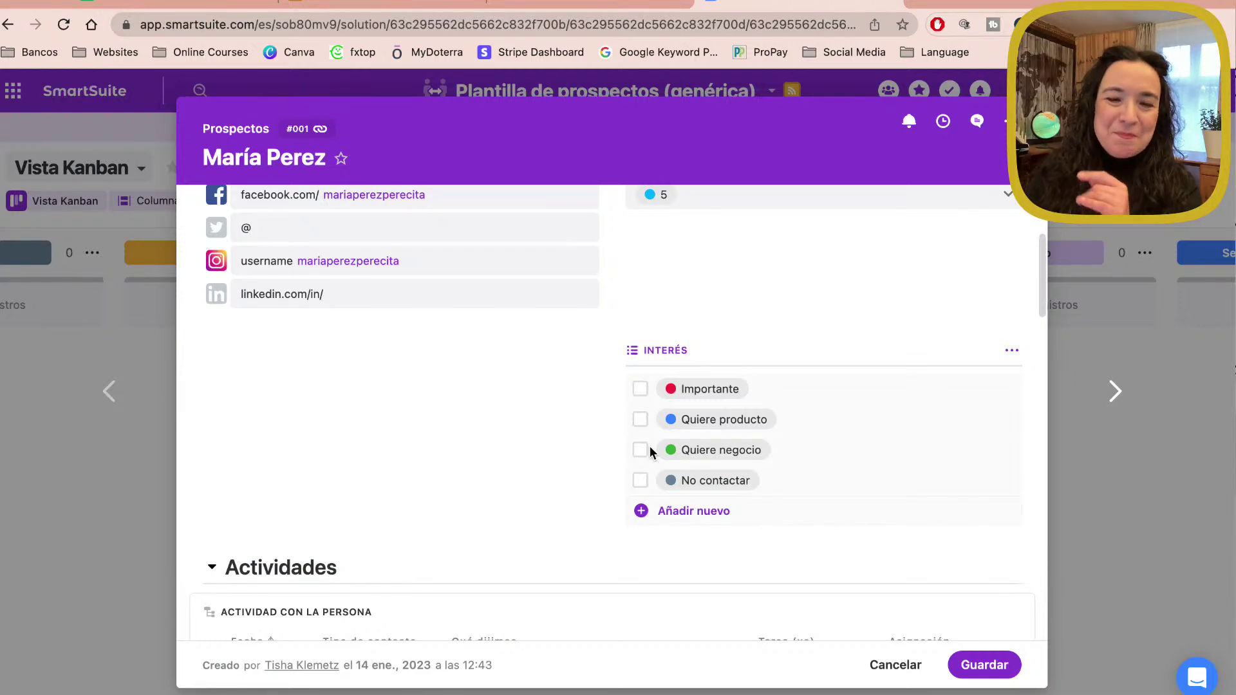
scroll(651, 446, "up", 4)
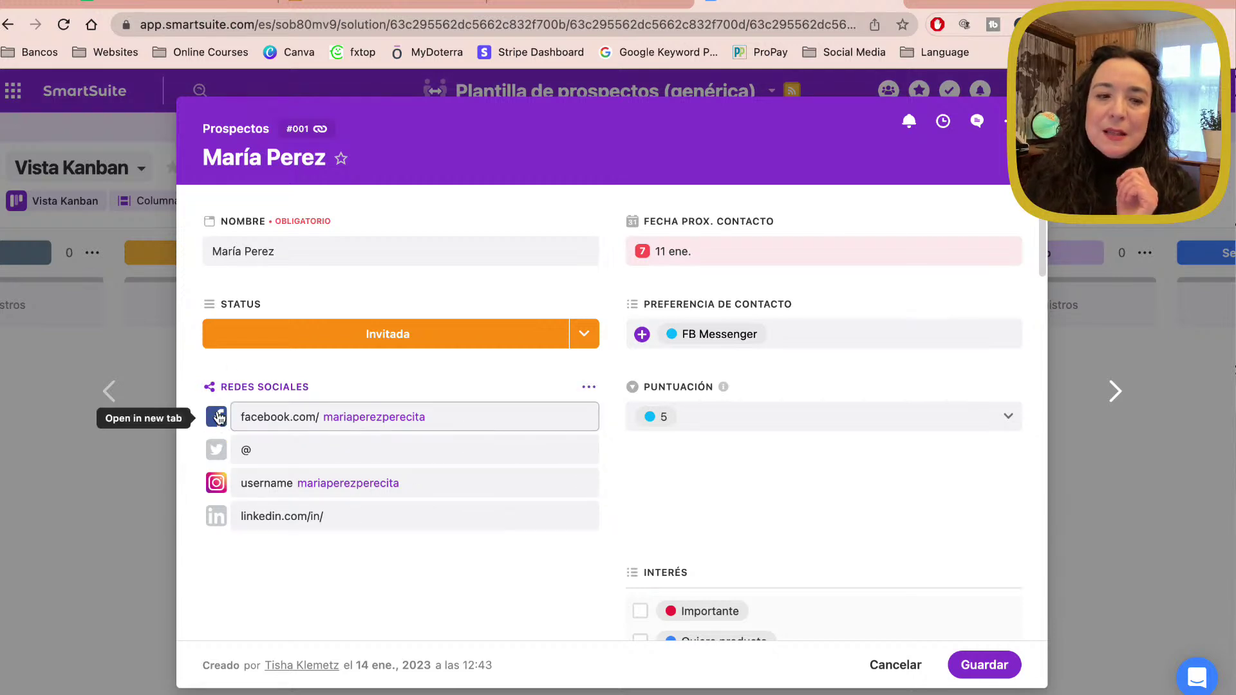
scroll(322, 527, "down", 5)
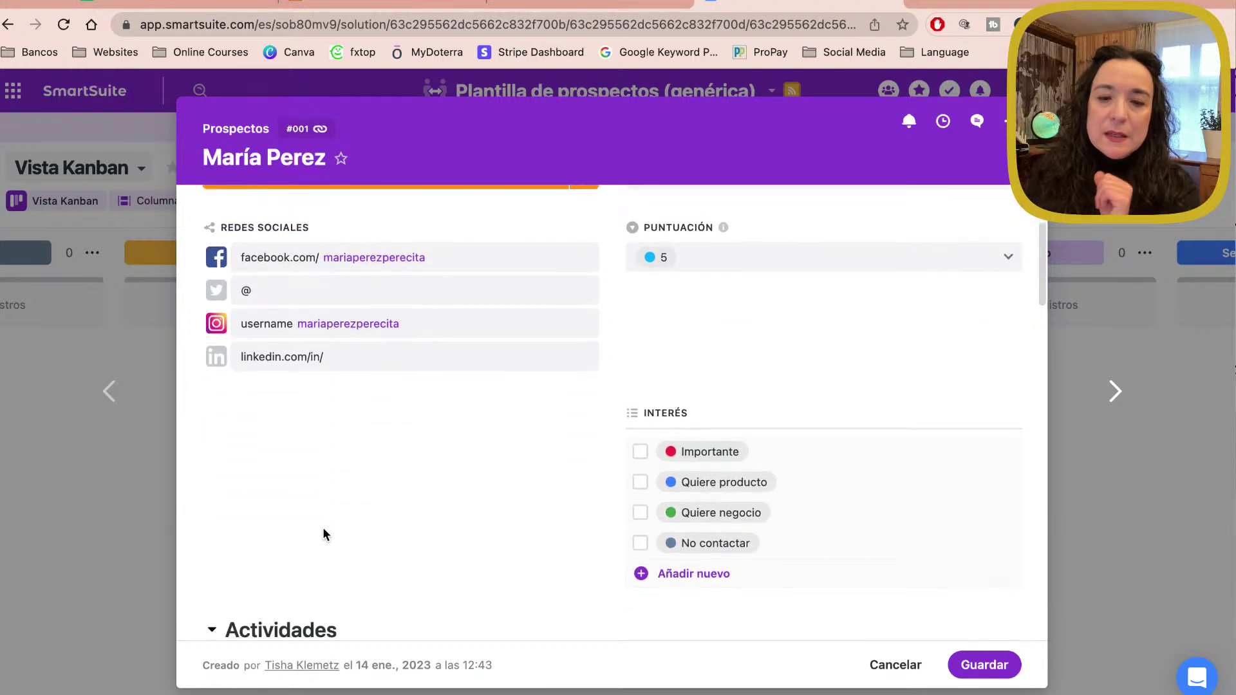
scroll(324, 529, "down", 4)
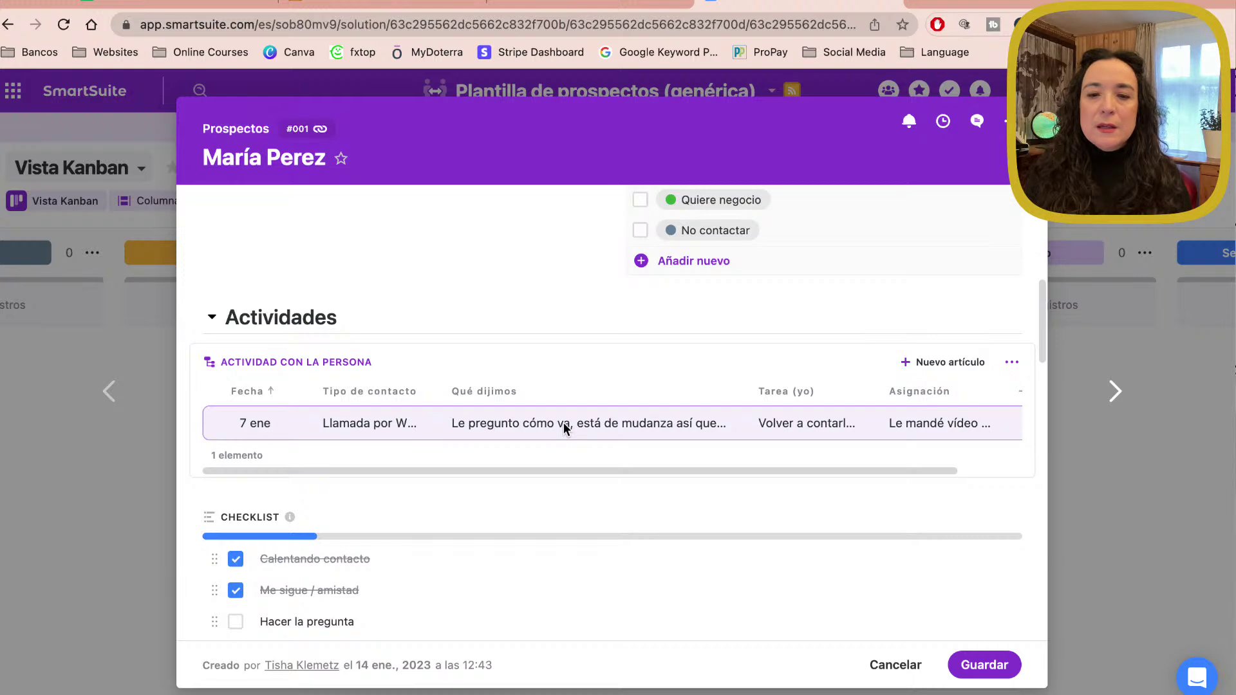
left_click(805, 422)
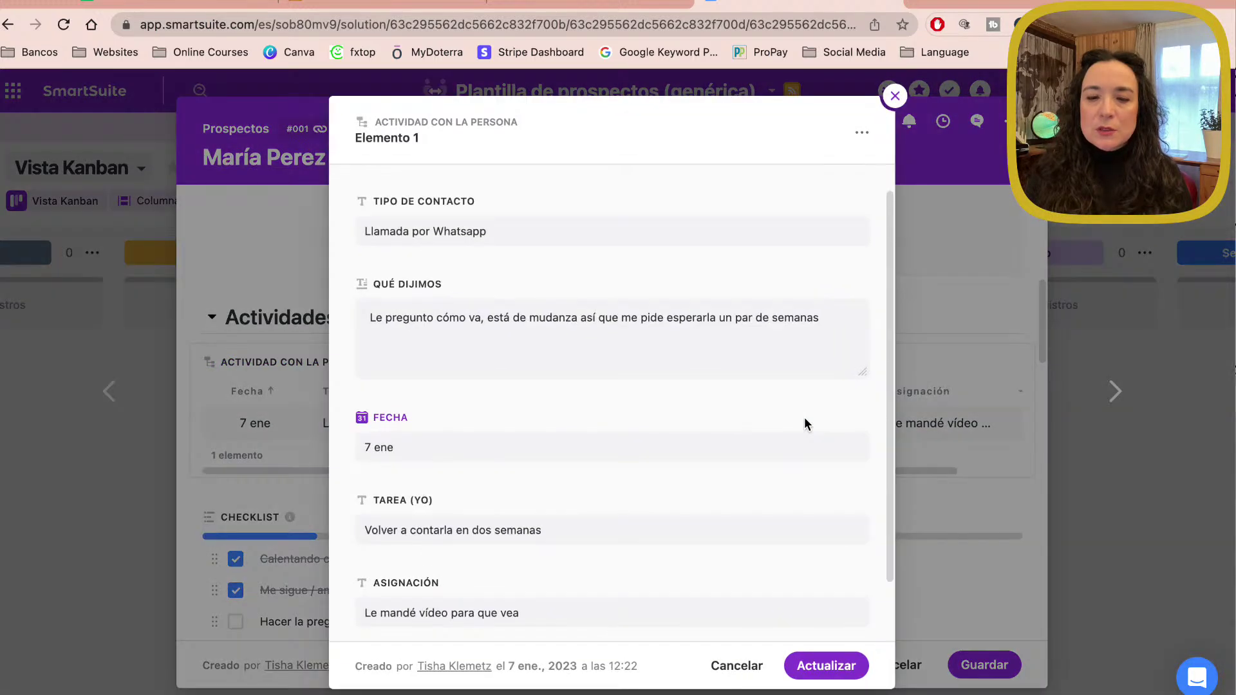
scroll(804, 418, "down", 1)
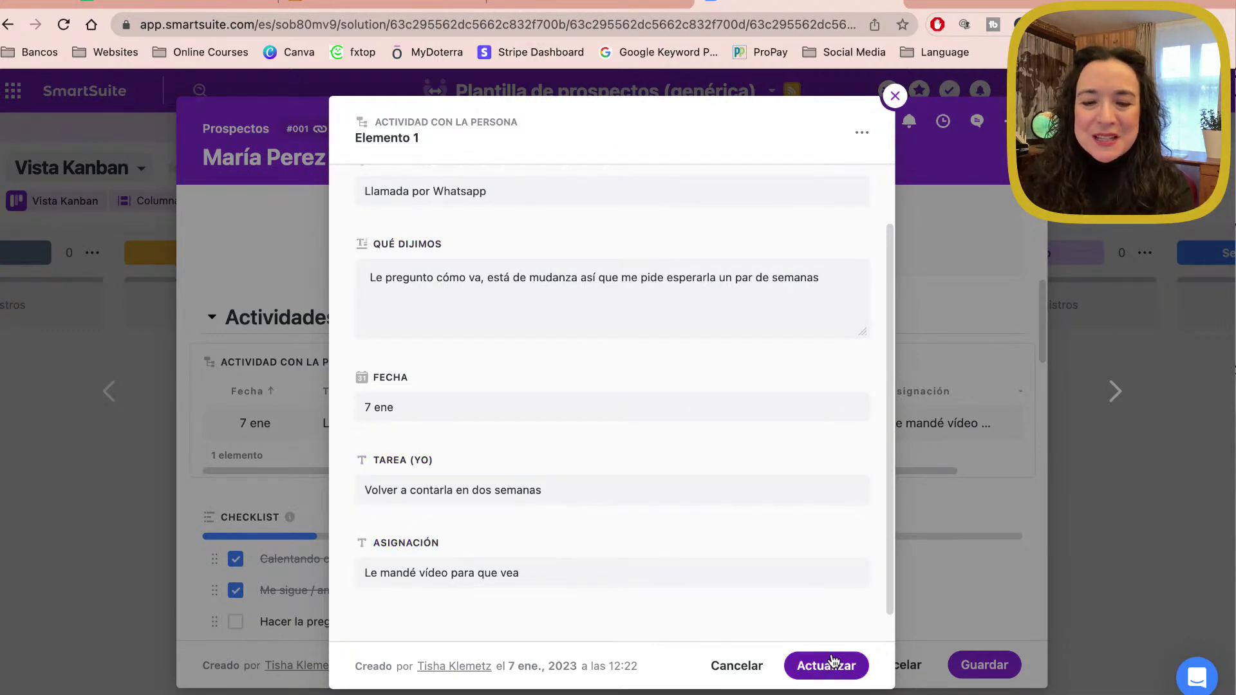
left_click(830, 663)
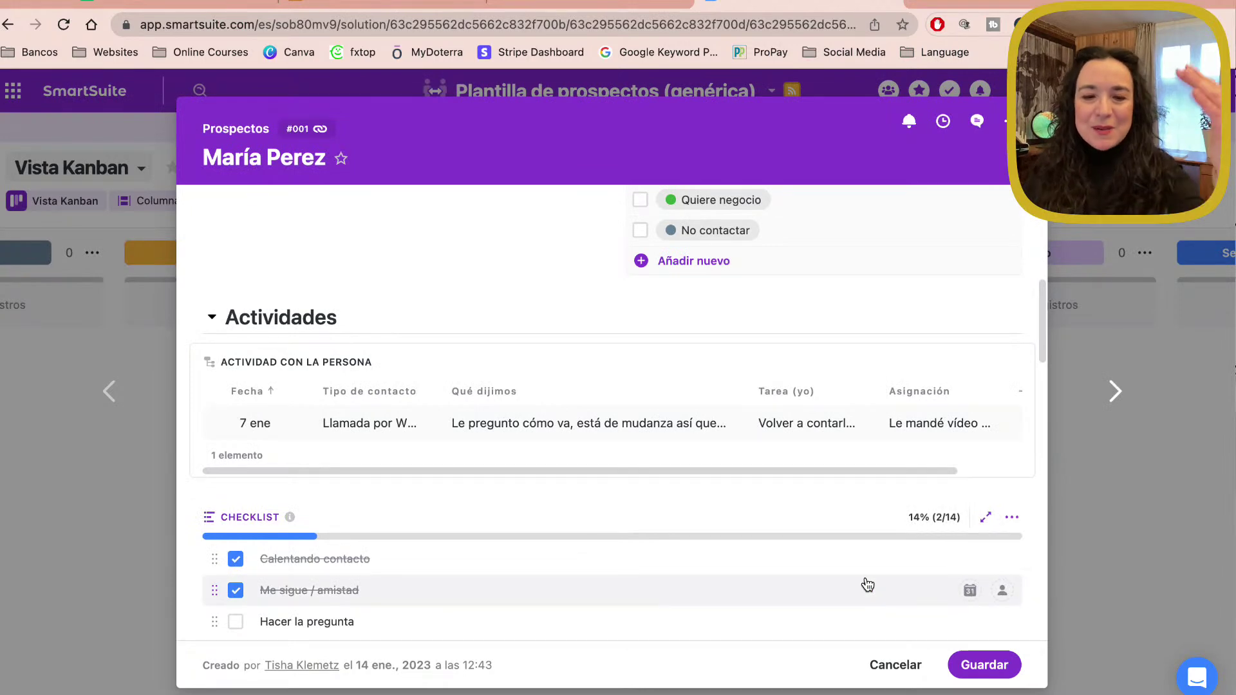
scroll(867, 585, "down", 3)
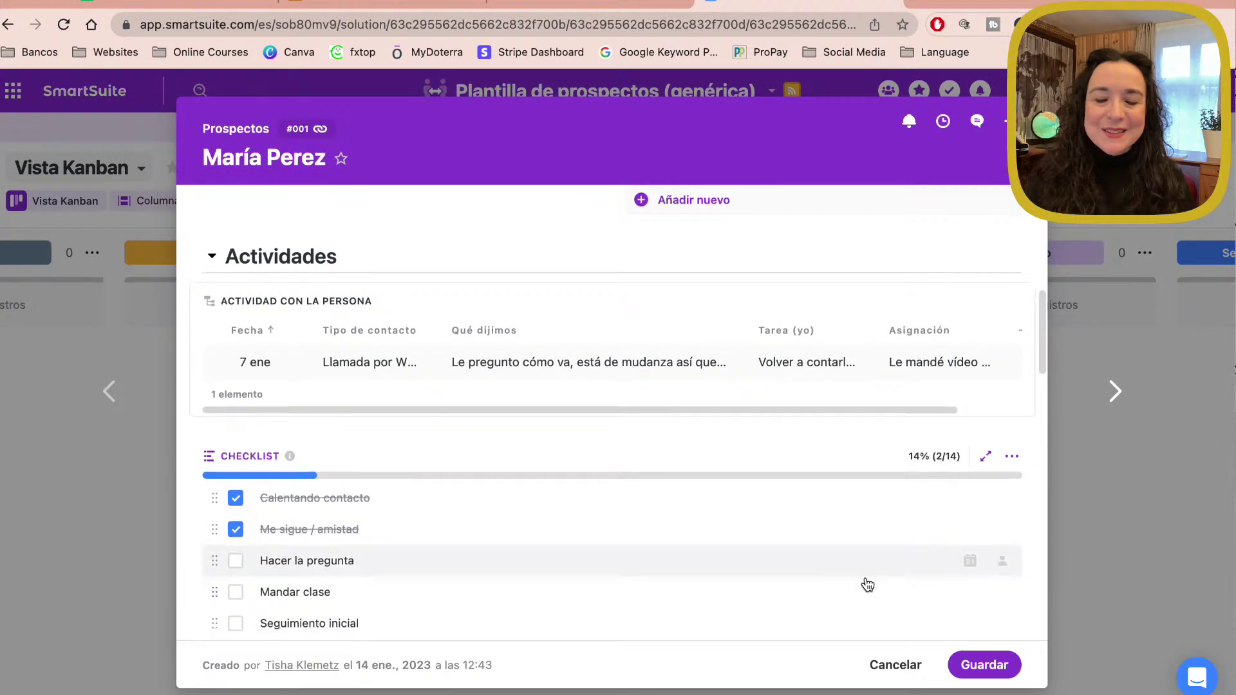
scroll(867, 585, "down", 2)
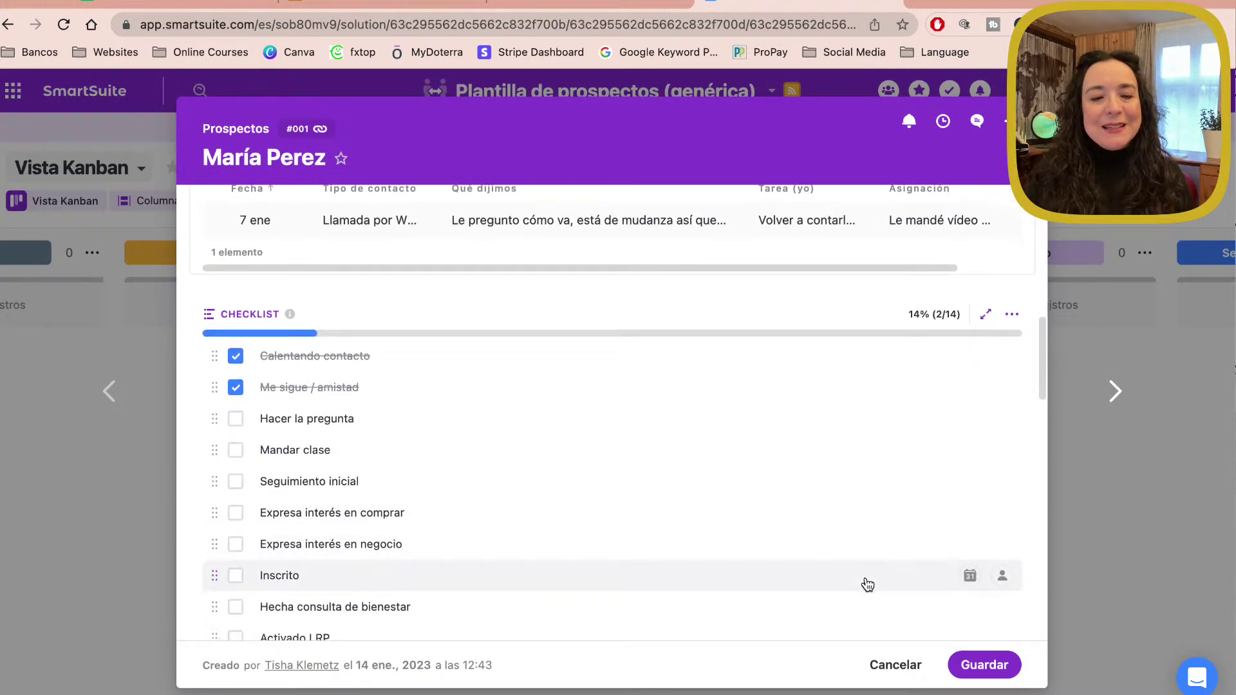
scroll(868, 585, "down", 1)
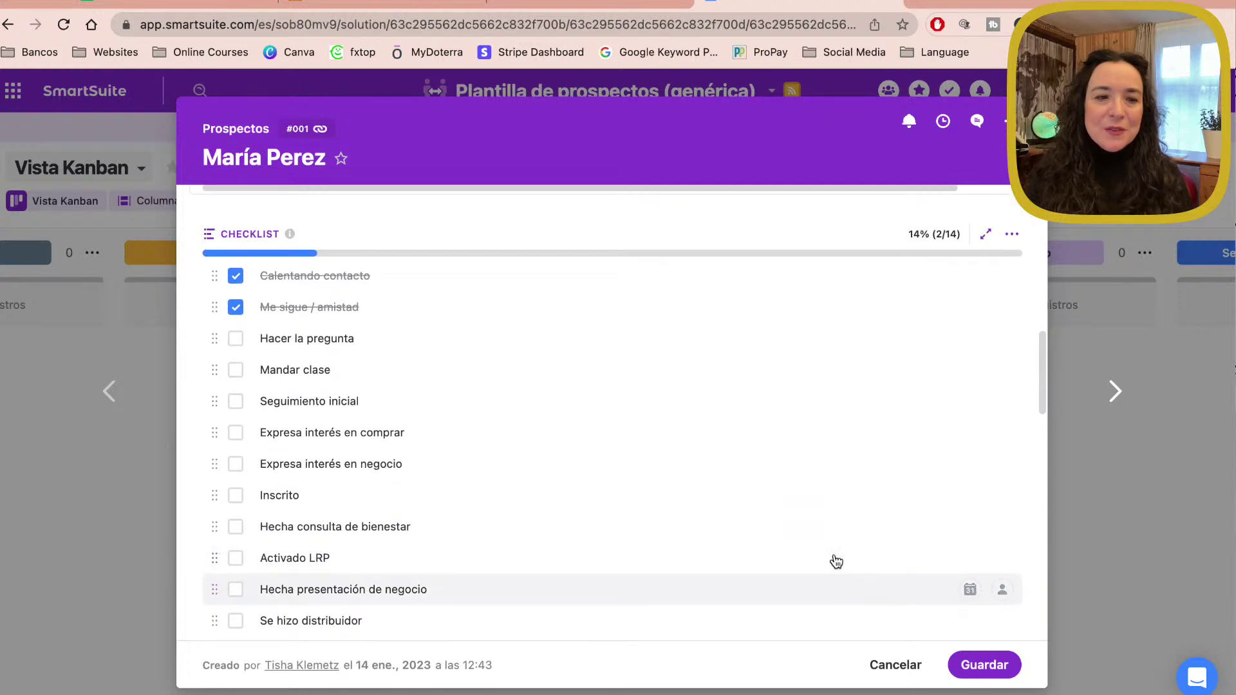
scroll(623, 417, "down", 2)
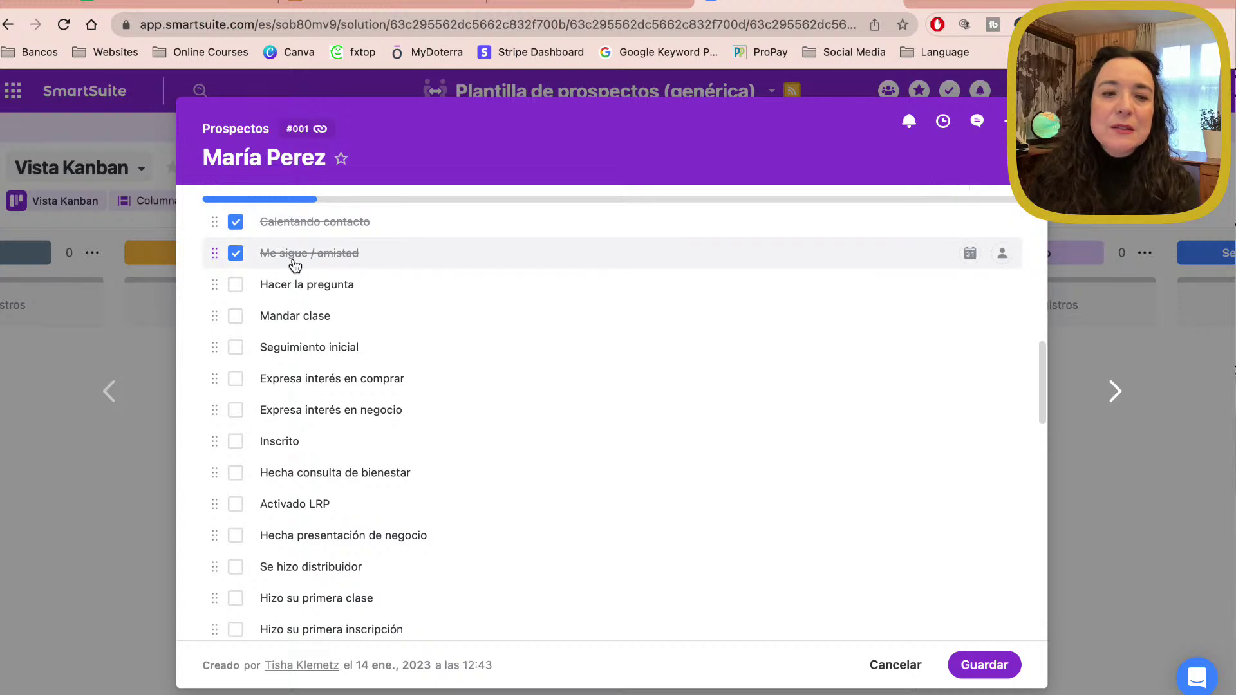
scroll(299, 385, "down", 3)
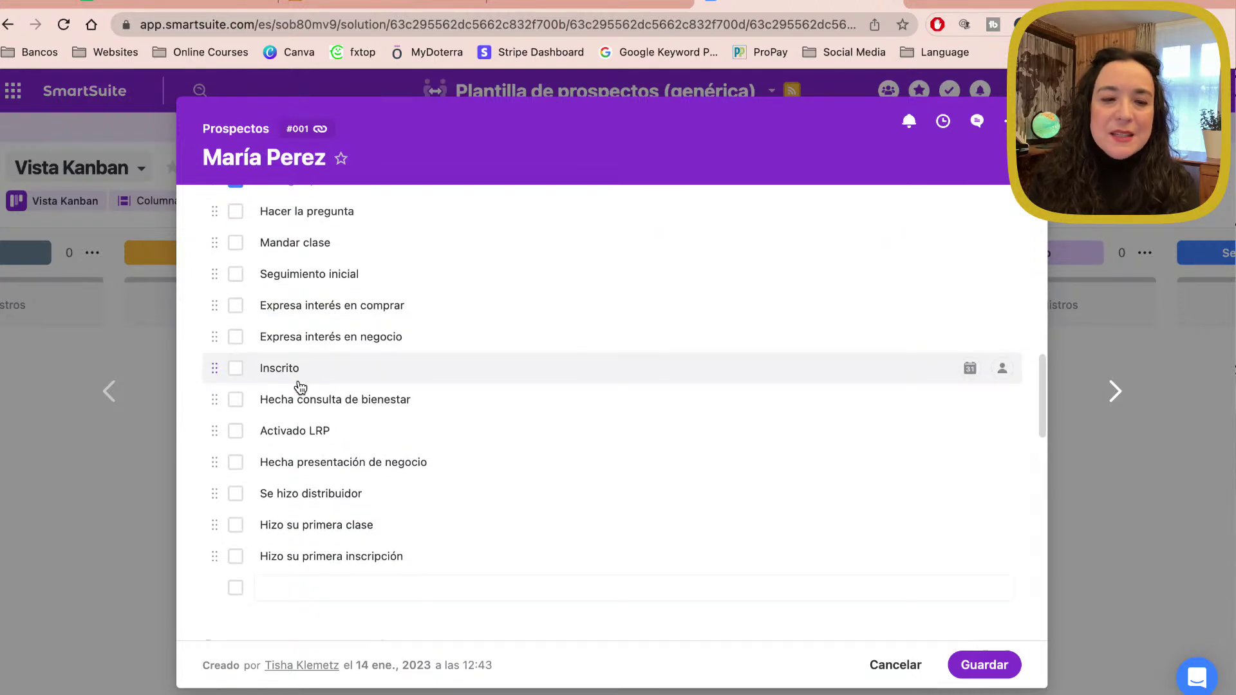
scroll(300, 385, "down", 2)
scroll(386, 425, "down", 1)
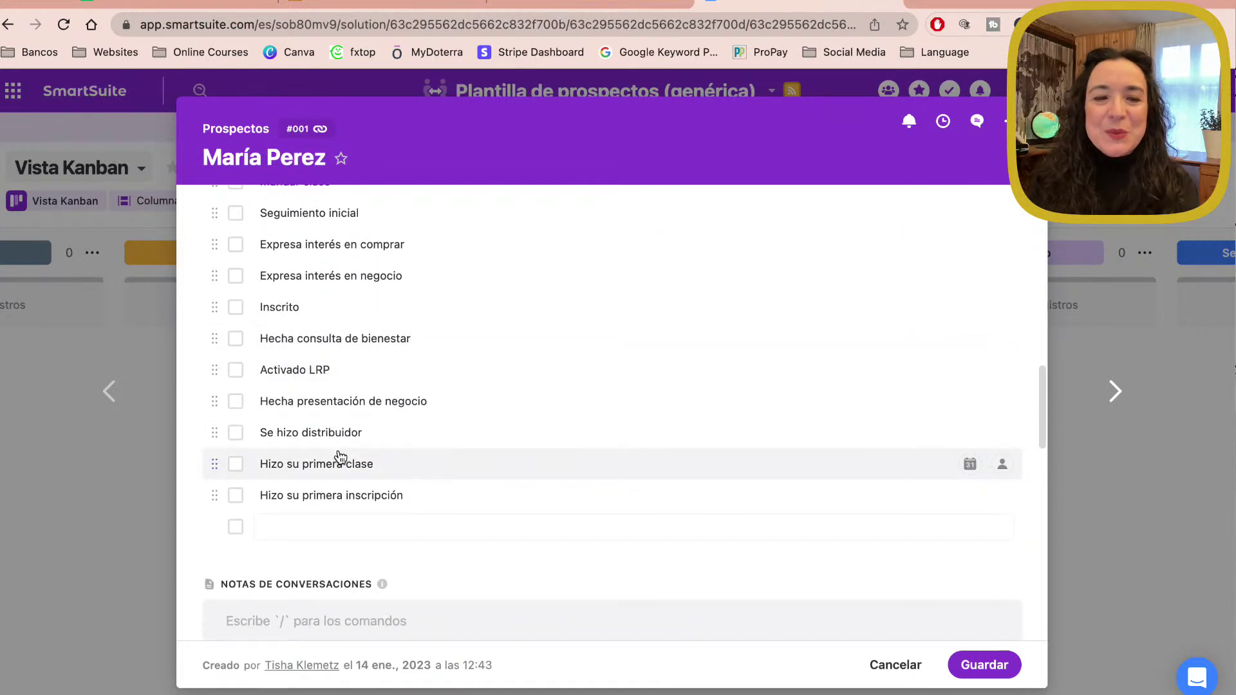
scroll(419, 463, "down", 2)
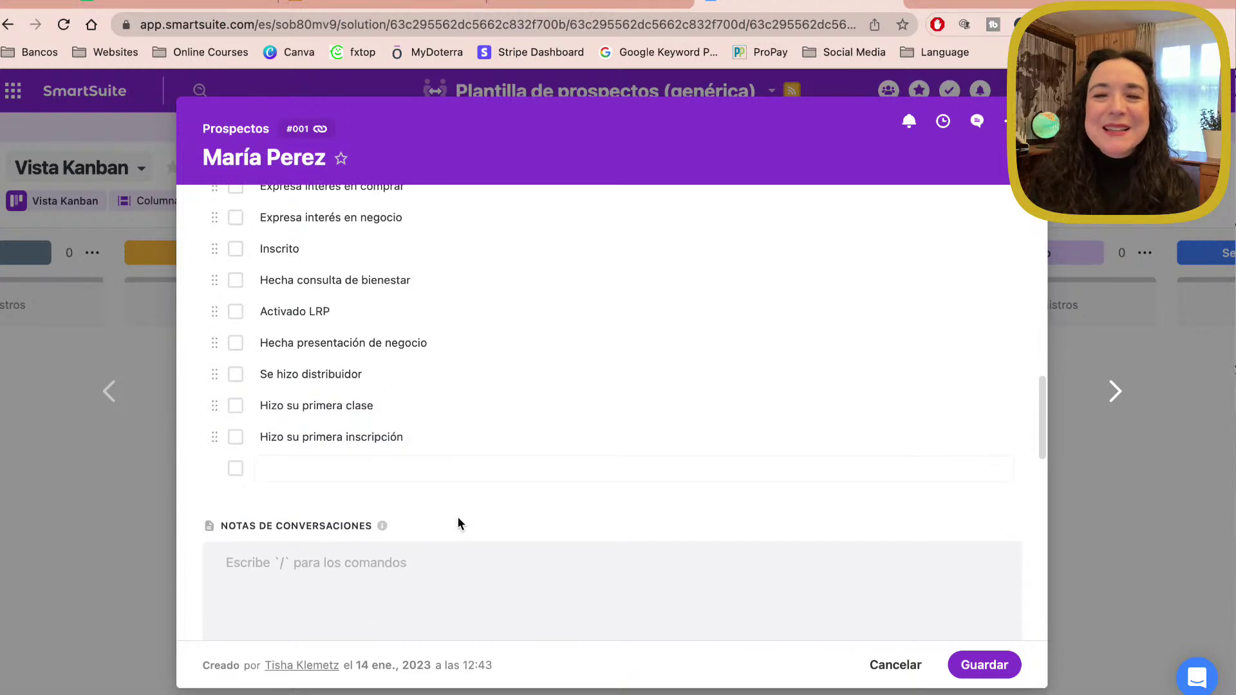
scroll(457, 516, "down", 5)
scroll(457, 516, "down", 1)
scroll(457, 517, "down", 2)
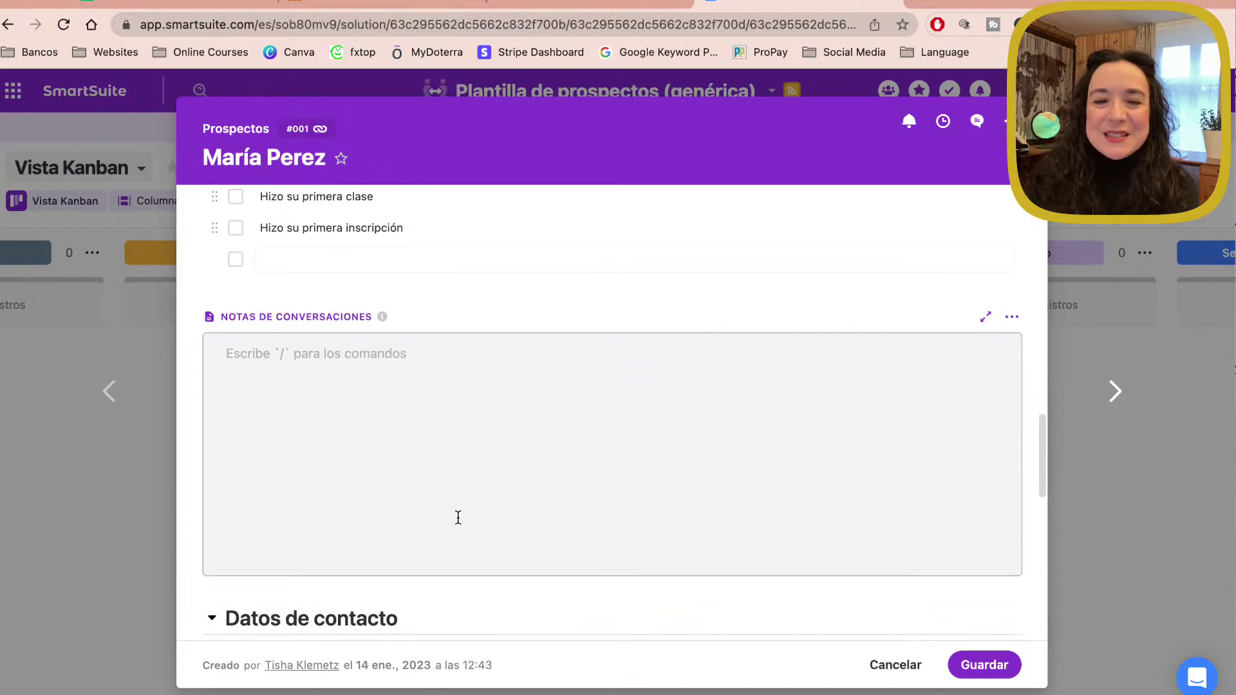
scroll(458, 518, "down", 1)
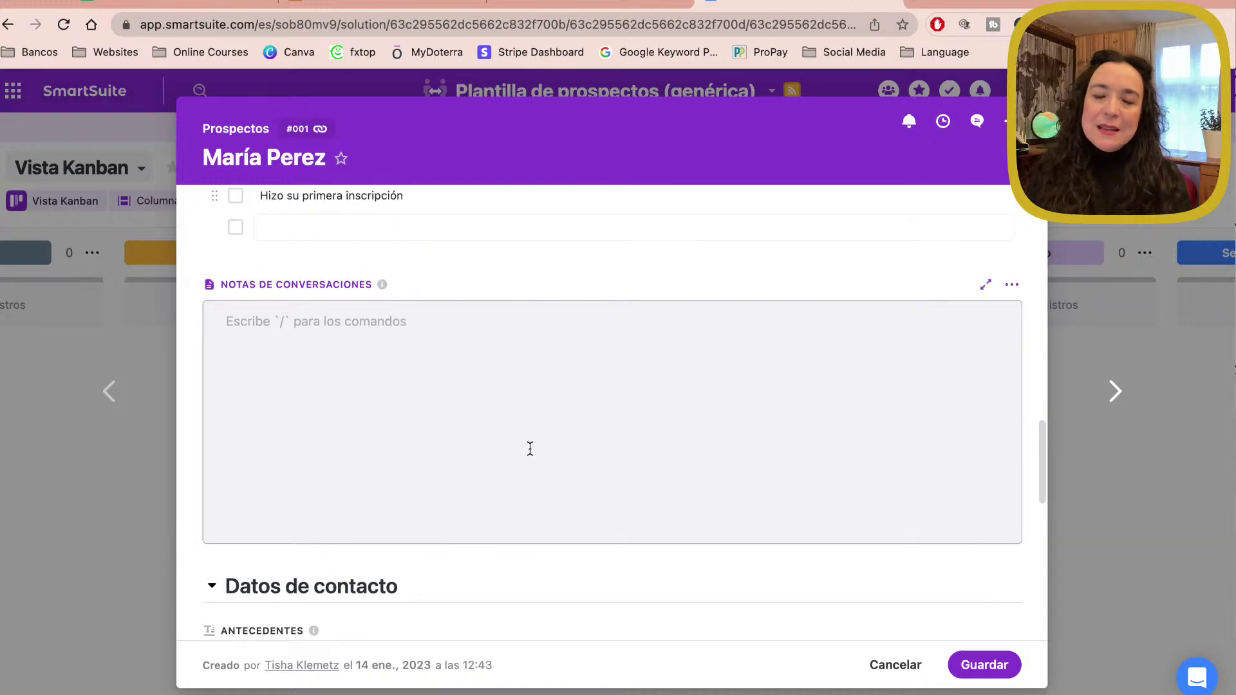
scroll(530, 449, "up", 5)
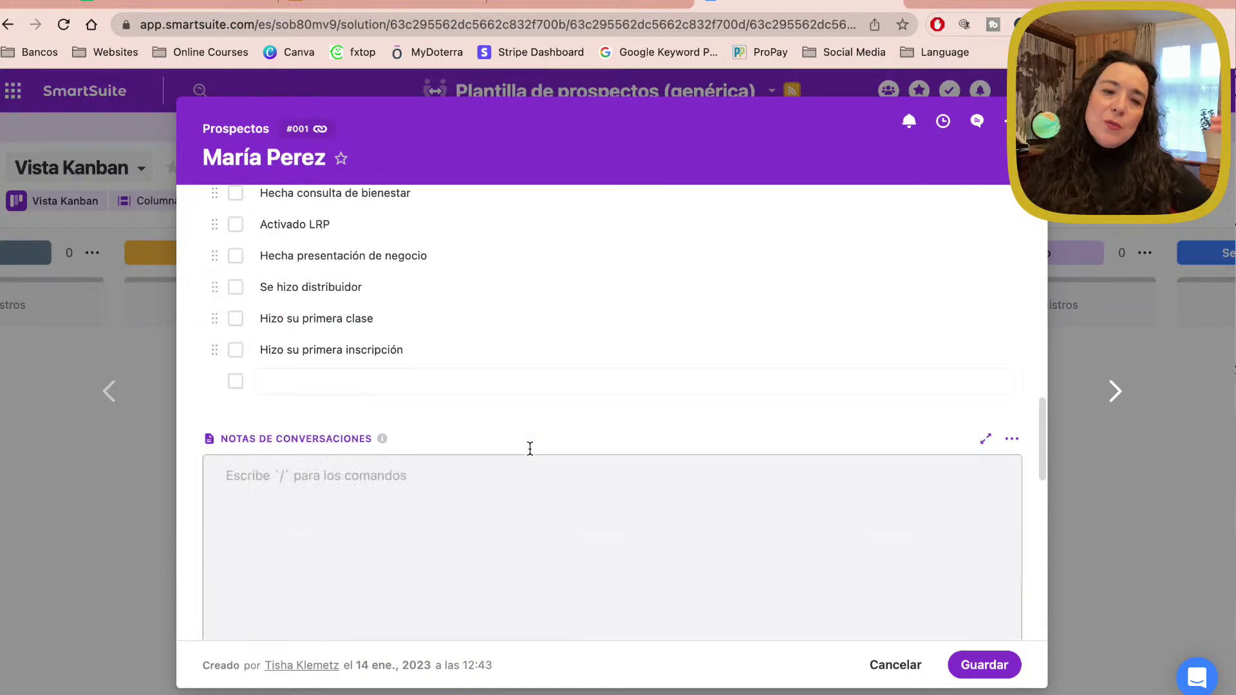
scroll(531, 453, "up", 10)
scroll(531, 455, "up", 5)
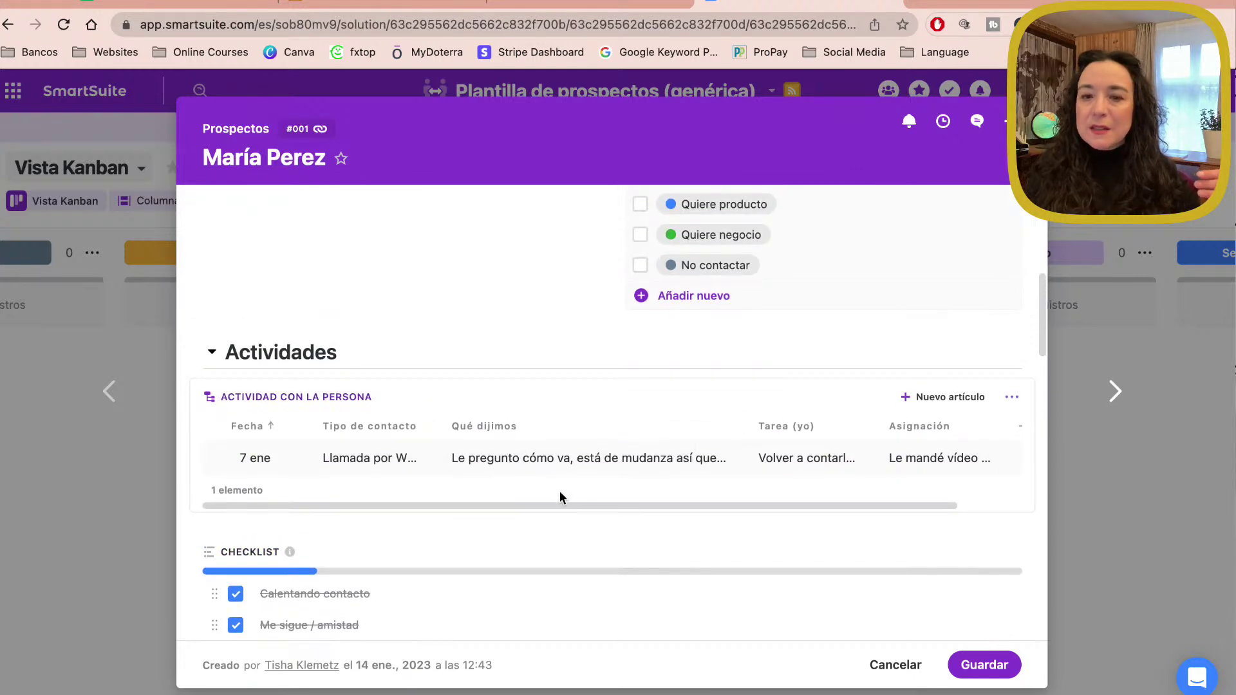
scroll(556, 477, "down", 5)
scroll(555, 484, "down", 4)
scroll(451, 386, "down", 4)
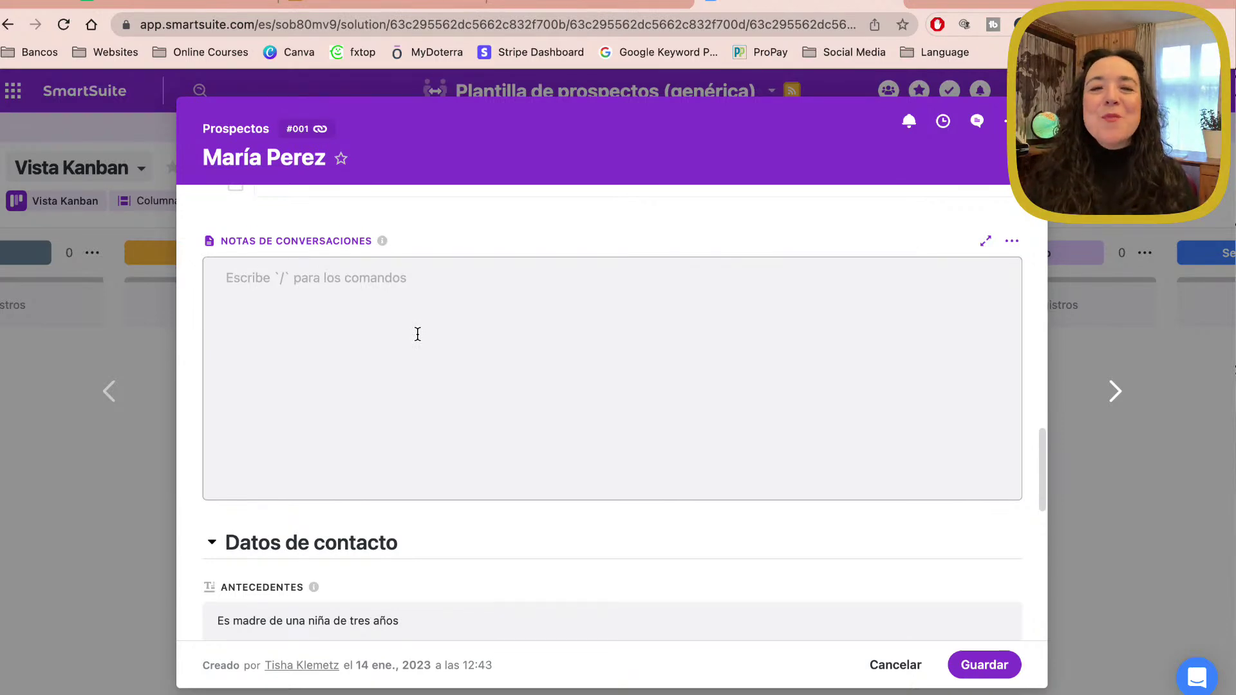
scroll(417, 333, "down", 2)
scroll(418, 334, "down", 1)
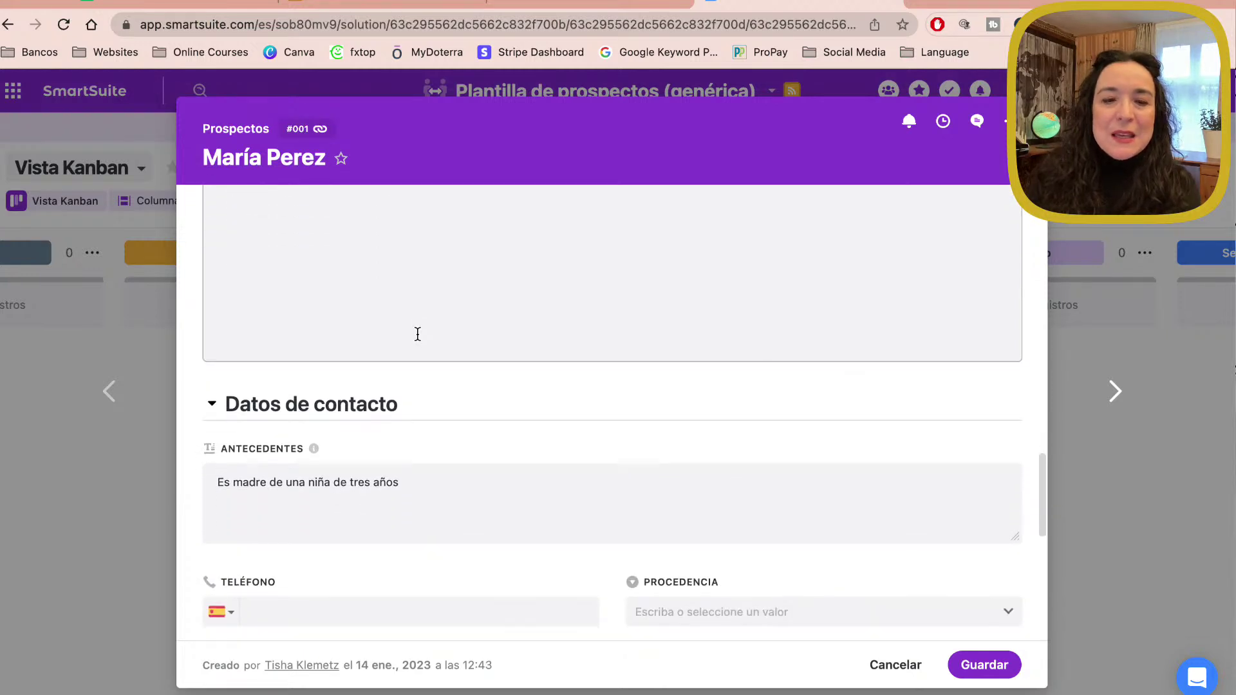
scroll(417, 333, "down", 2)
scroll(417, 334, "down", 1)
scroll(417, 333, "down", 1)
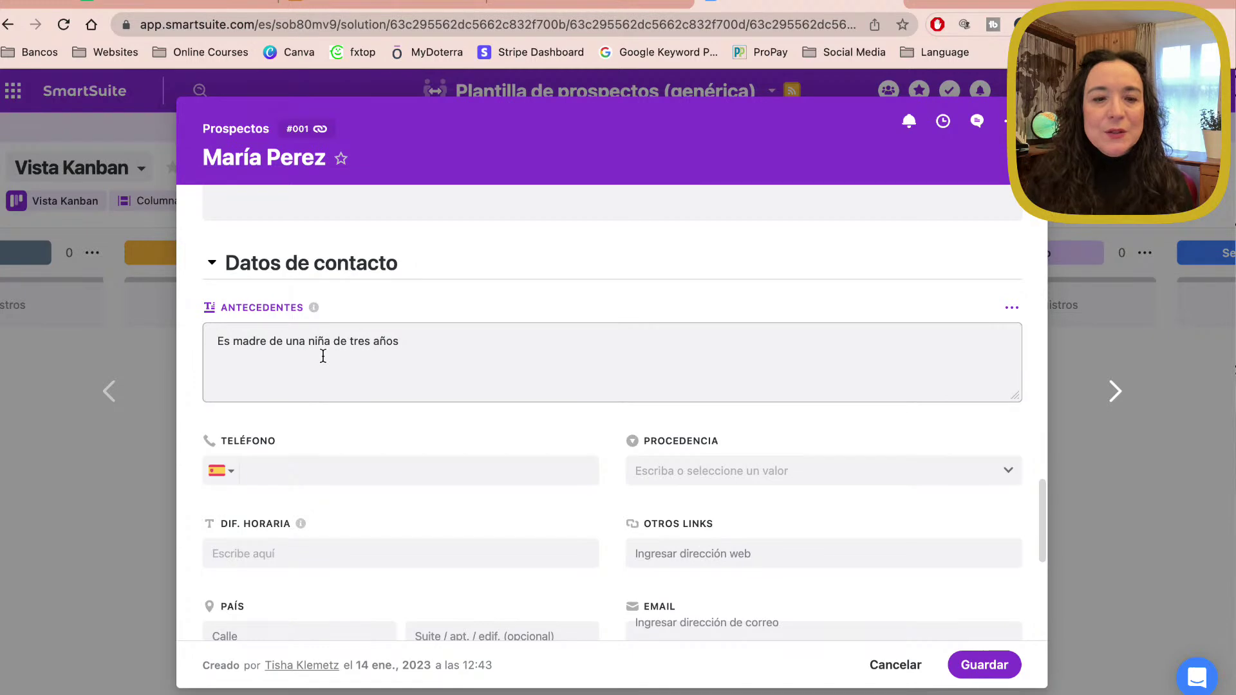
mouse_move(314, 307)
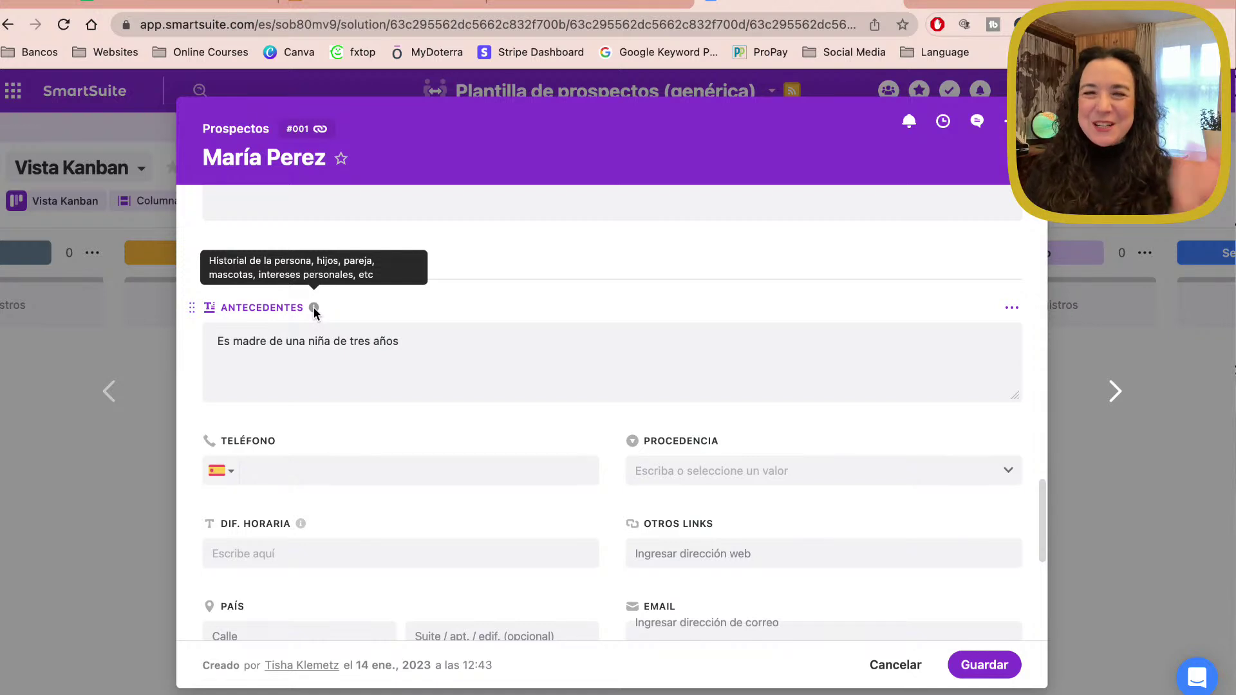
scroll(313, 307, "down", 1)
scroll(315, 312, "down", 1)
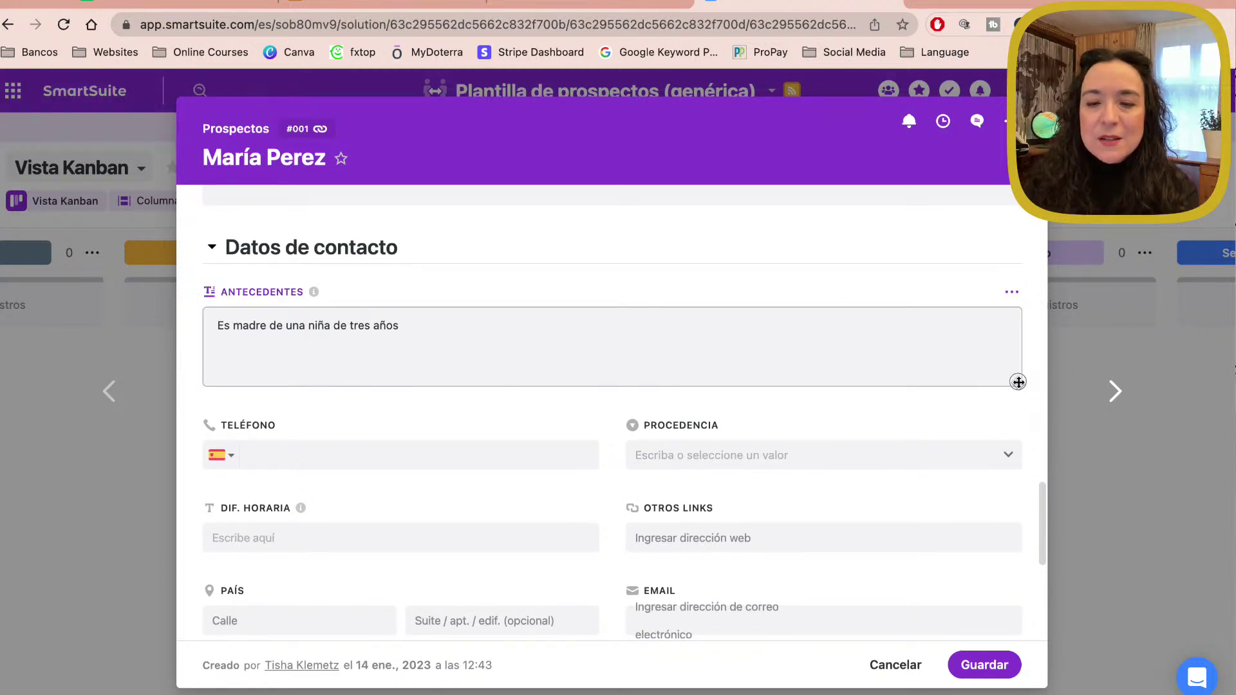
mouse_move(1018, 381)
left_mouse_down()
mouse_move(1031, 535)
mouse_move(1035, 403)
left_mouse_up()
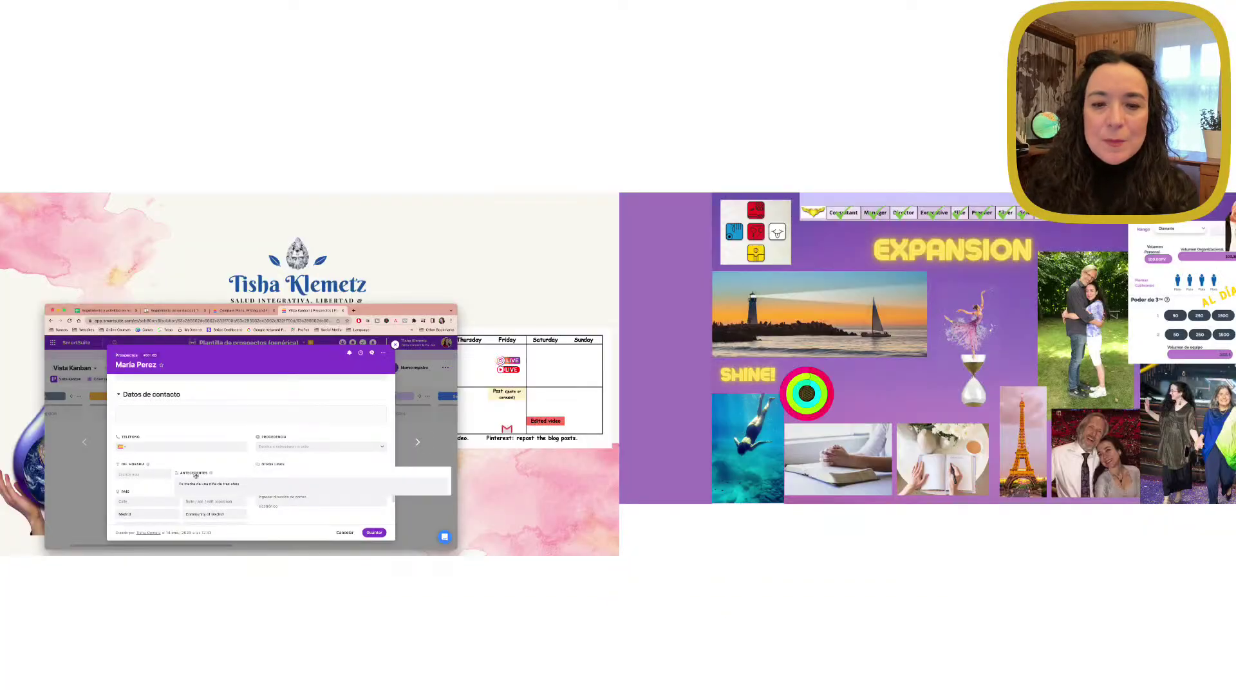
left_click_drag(137, 402, 122, 499)
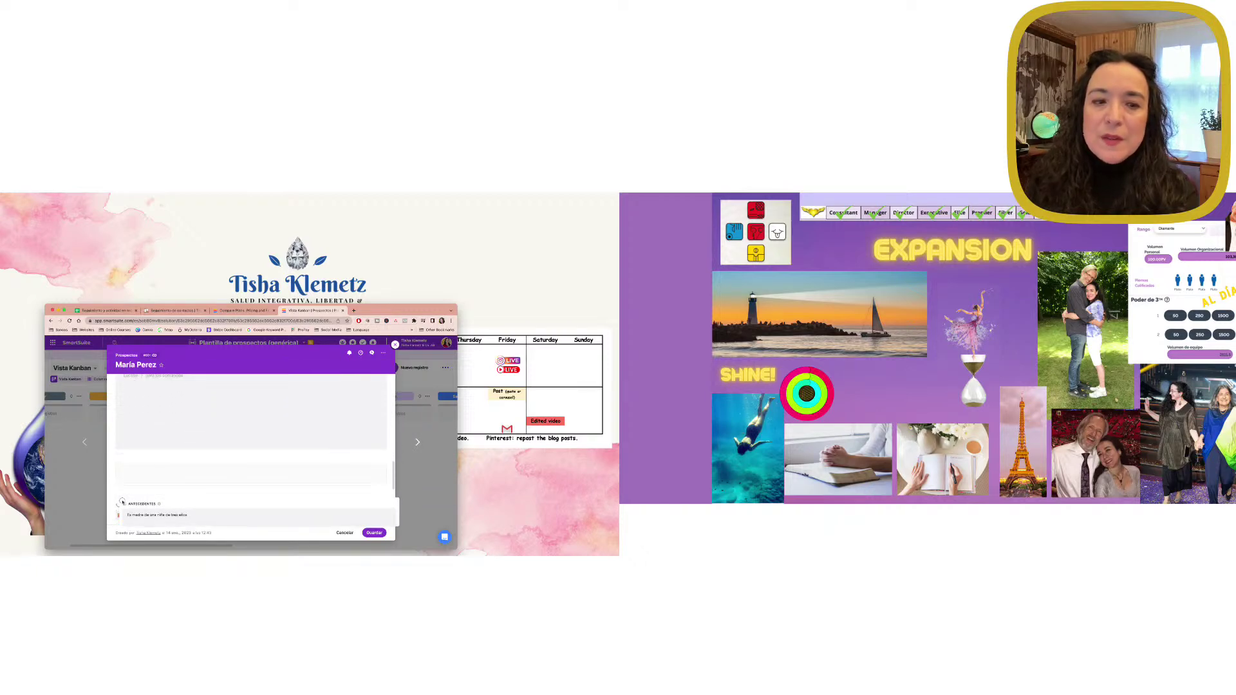
left_click_drag(122, 499, 118, 458)
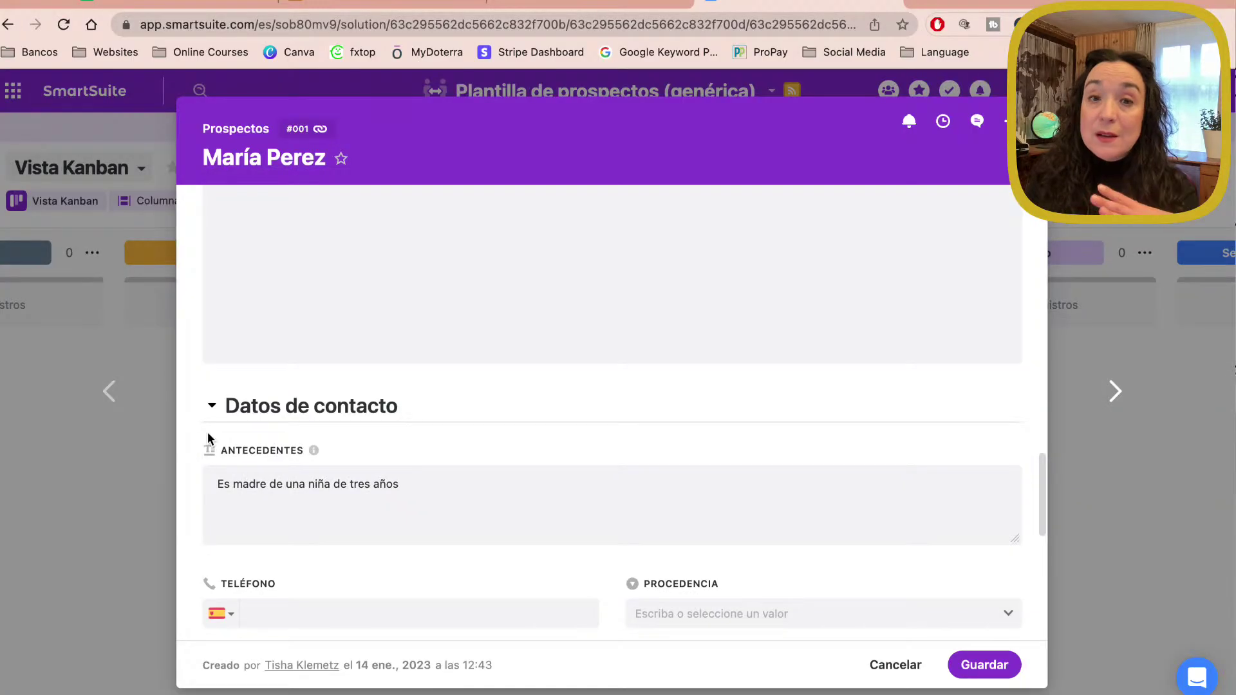
left_click(416, 472)
scroll(416, 472, "down", 1)
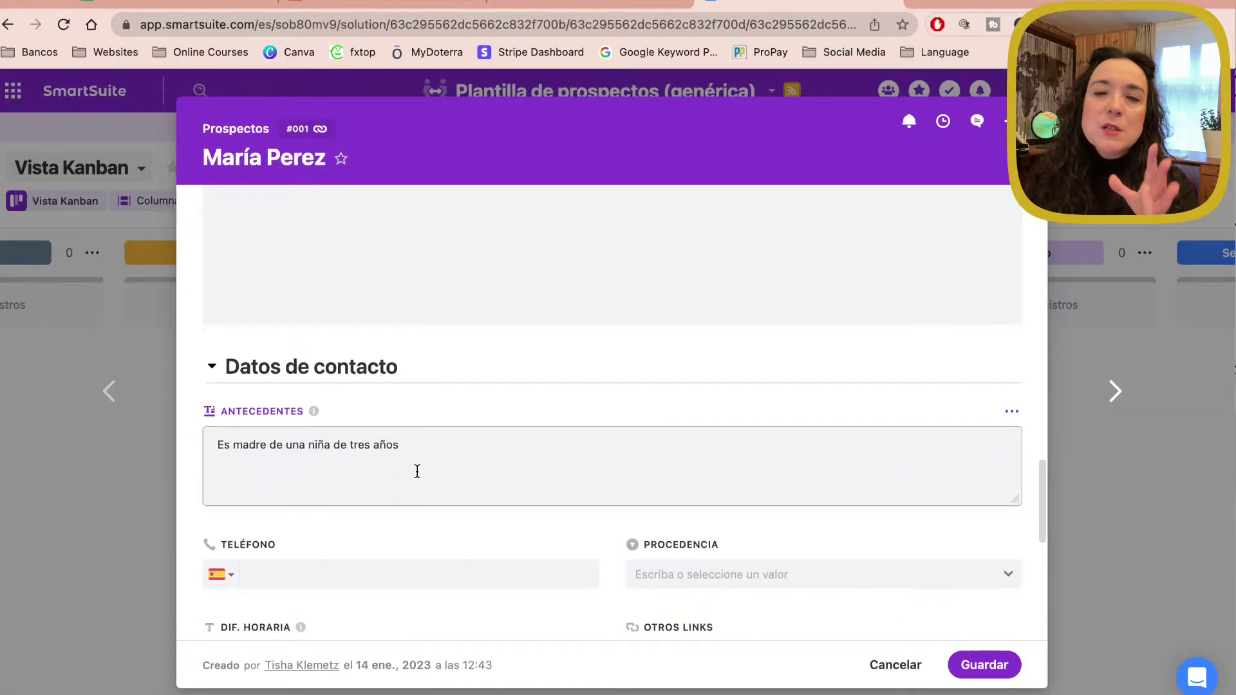
scroll(417, 472, "down", 2)
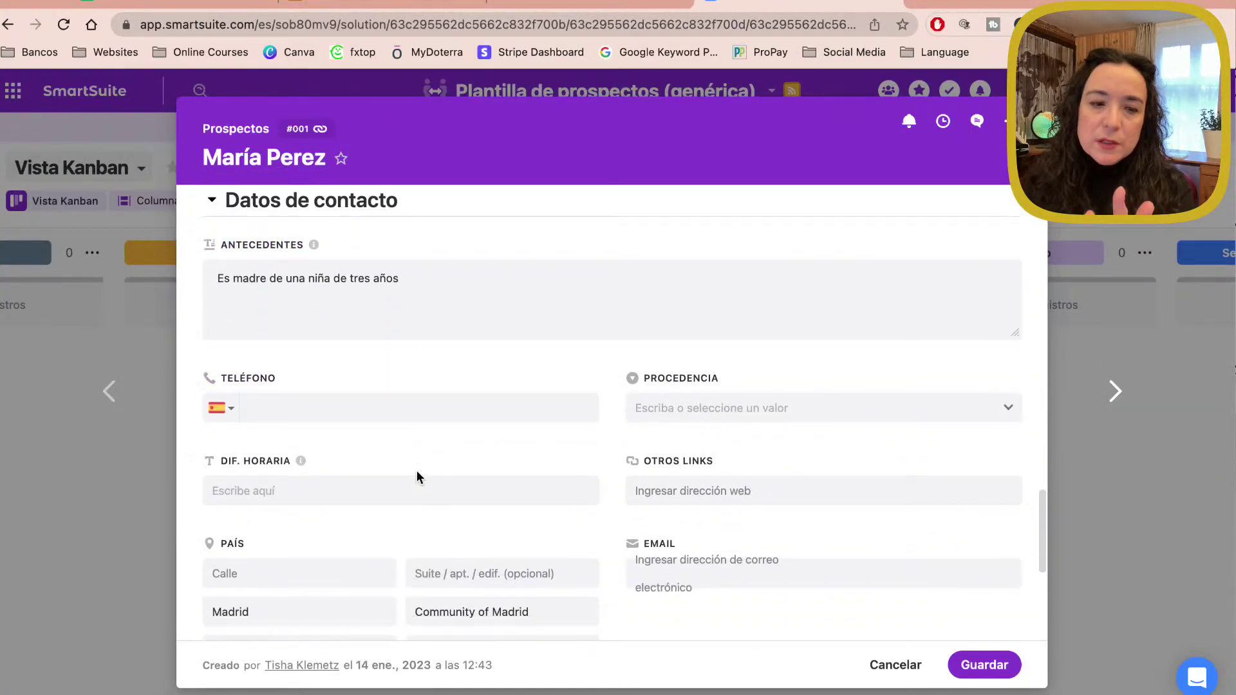
scroll(417, 473, "down", 1)
scroll(417, 475, "down", 1)
left_click(669, 285)
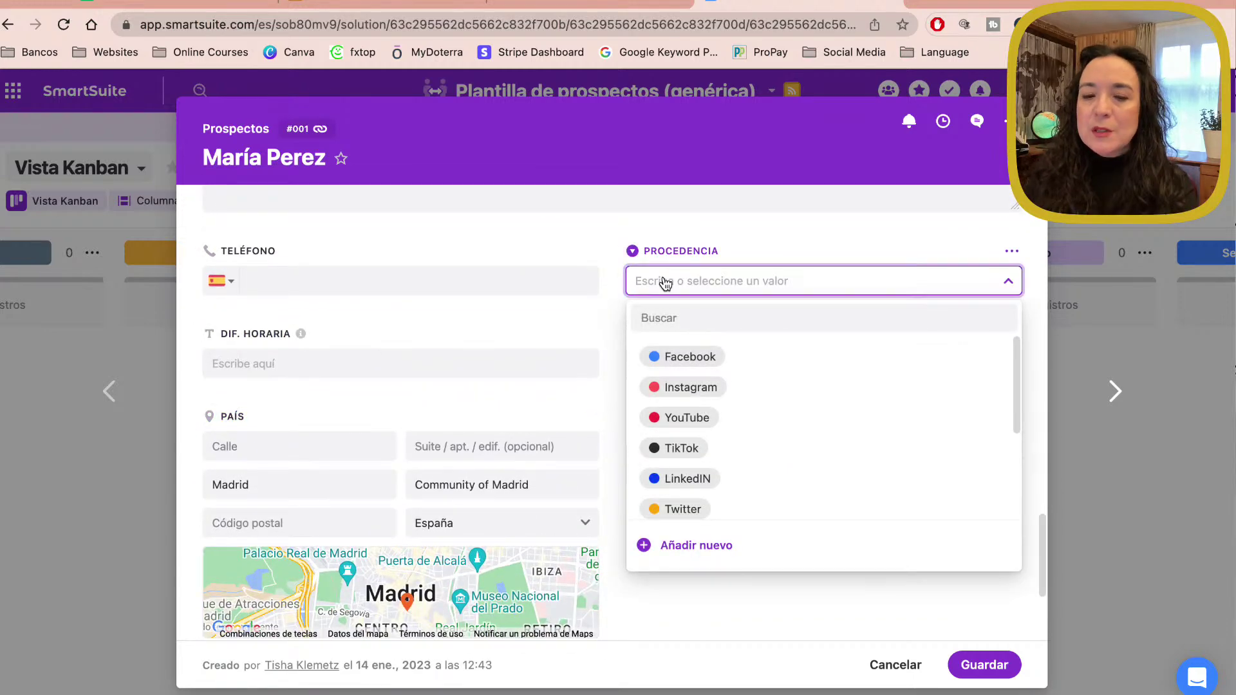
scroll(823, 462, "down", 1)
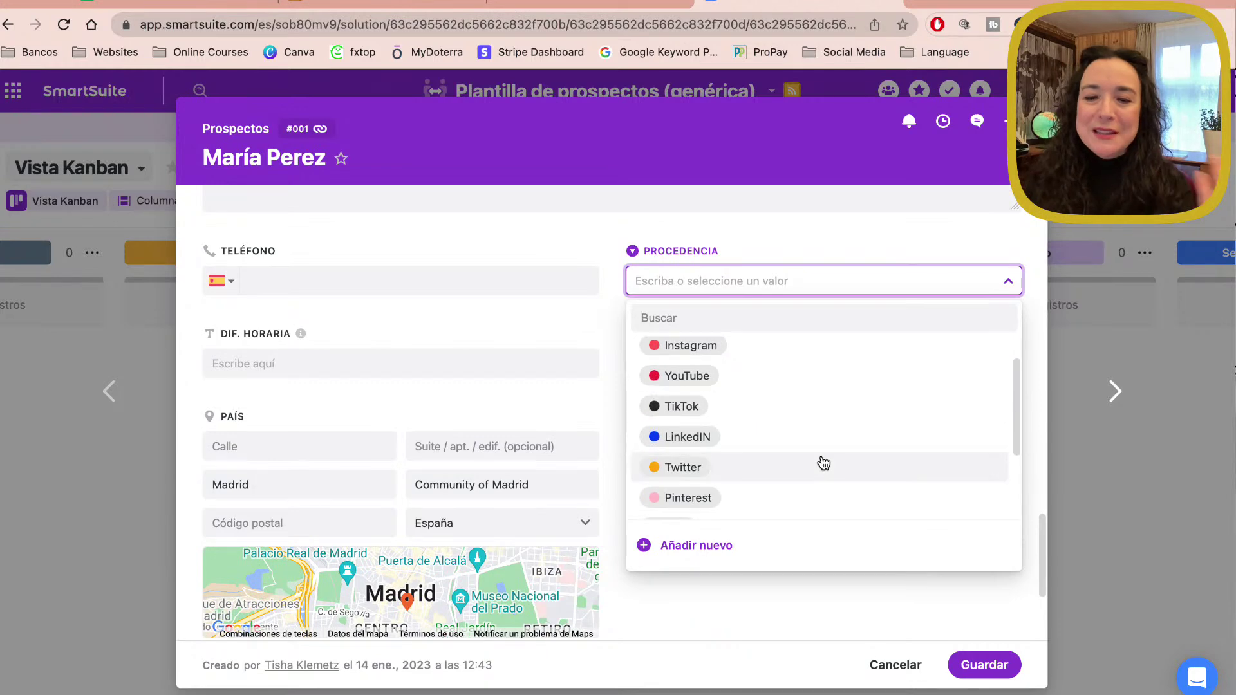
scroll(822, 462, "down", 2)
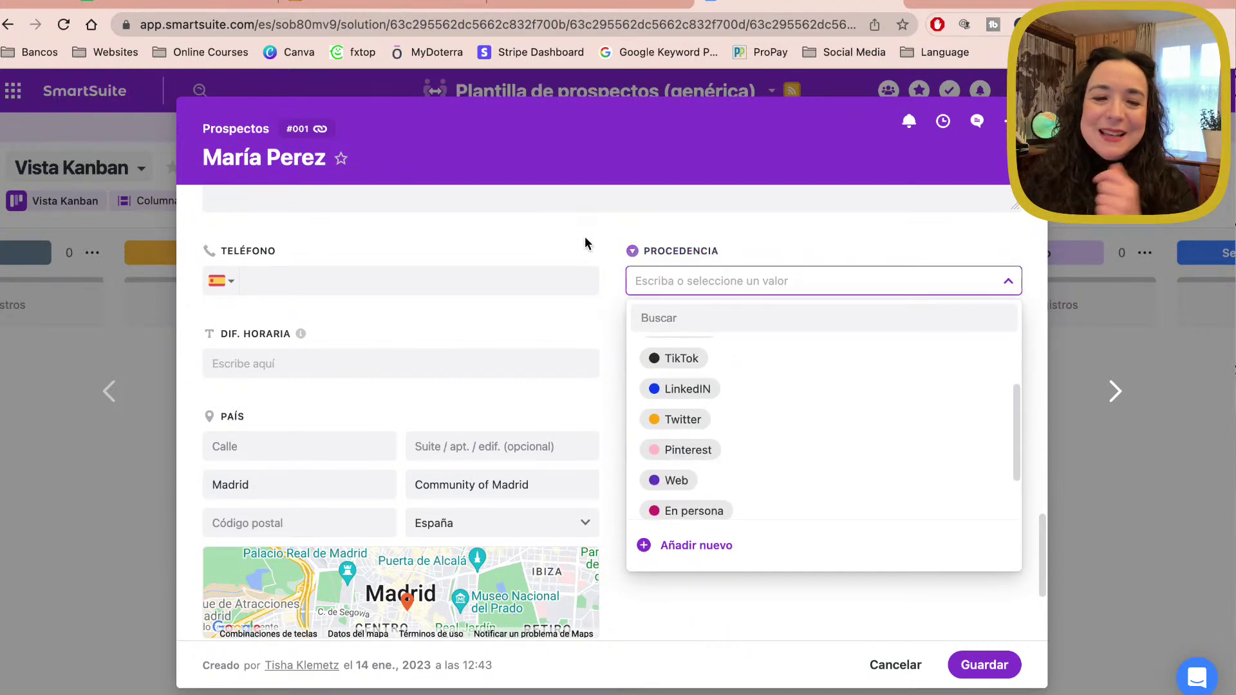
left_click(585, 243)
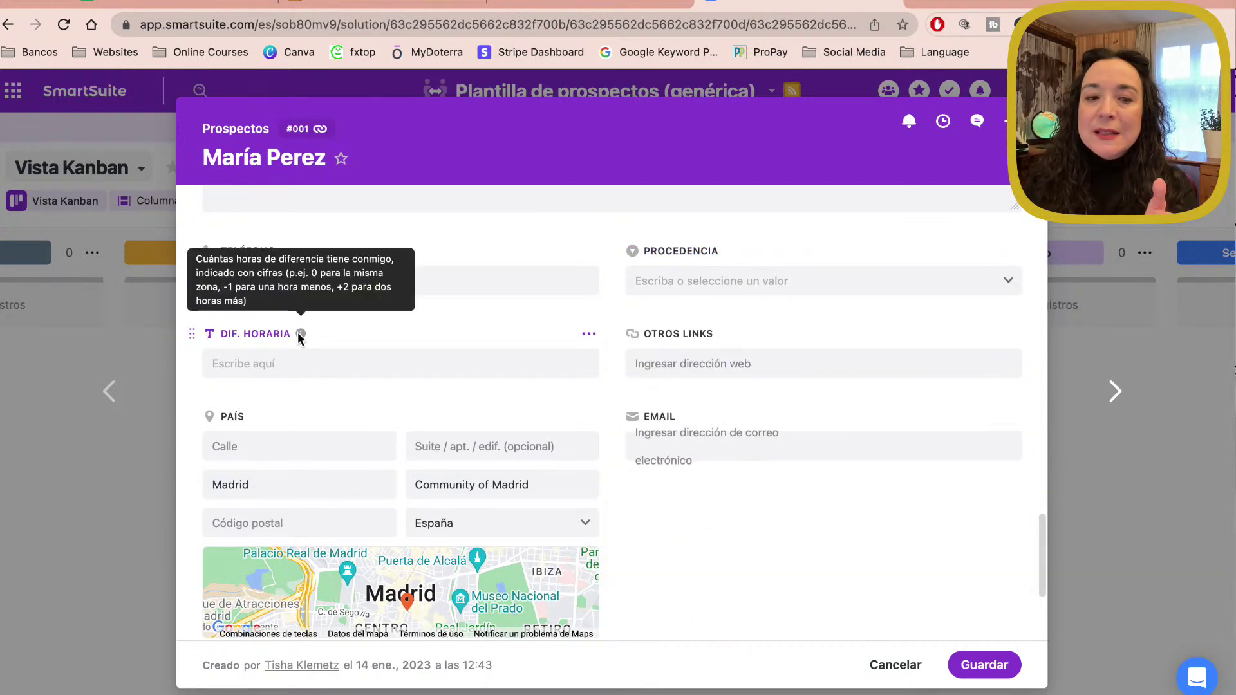
mouse_move(300, 334)
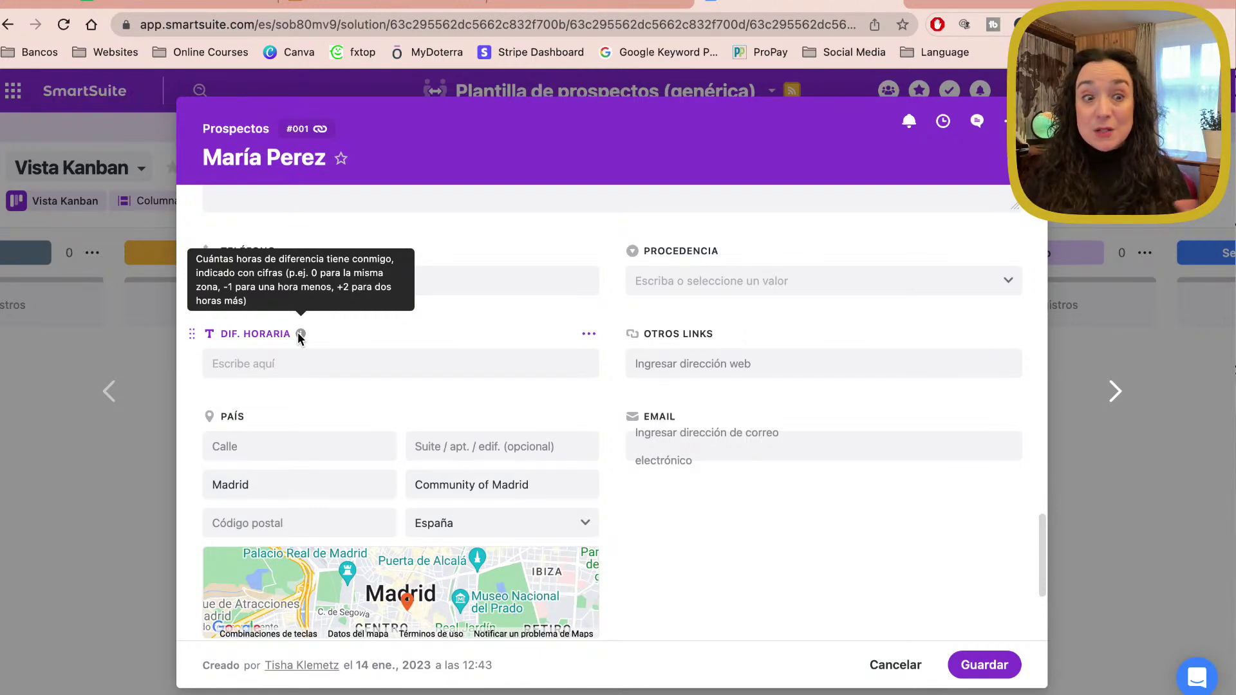
scroll(337, 372, "down", 2)
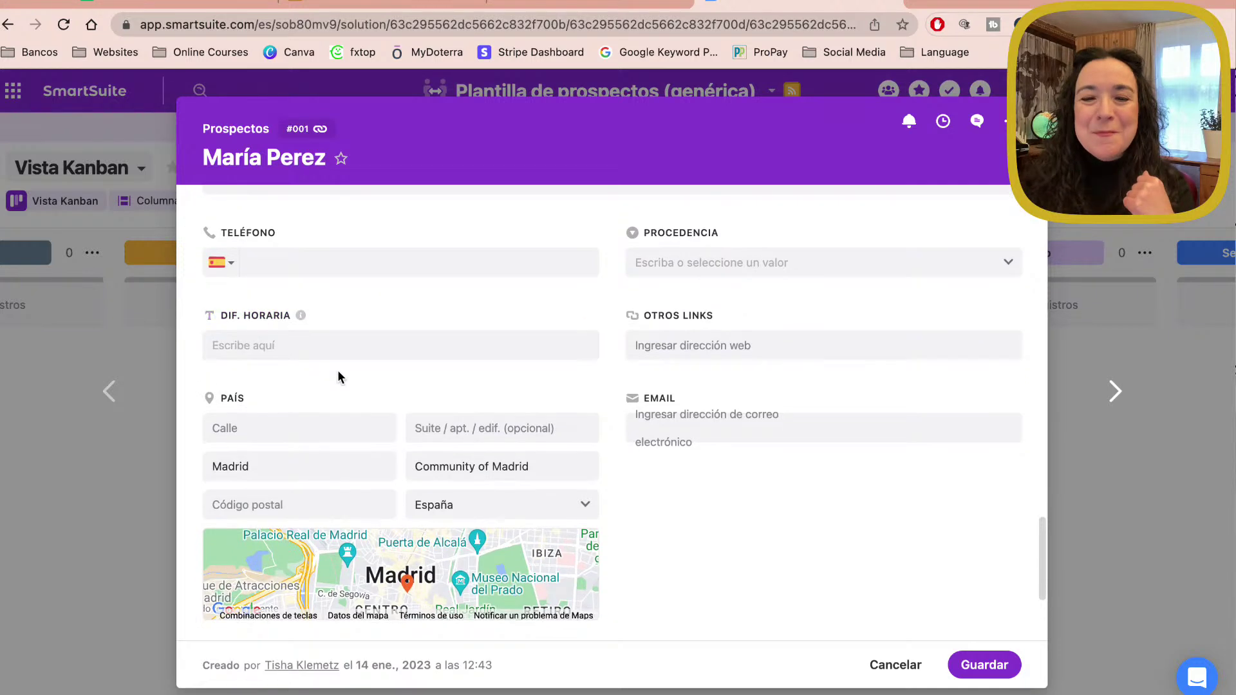
scroll(337, 372, "down", 1)
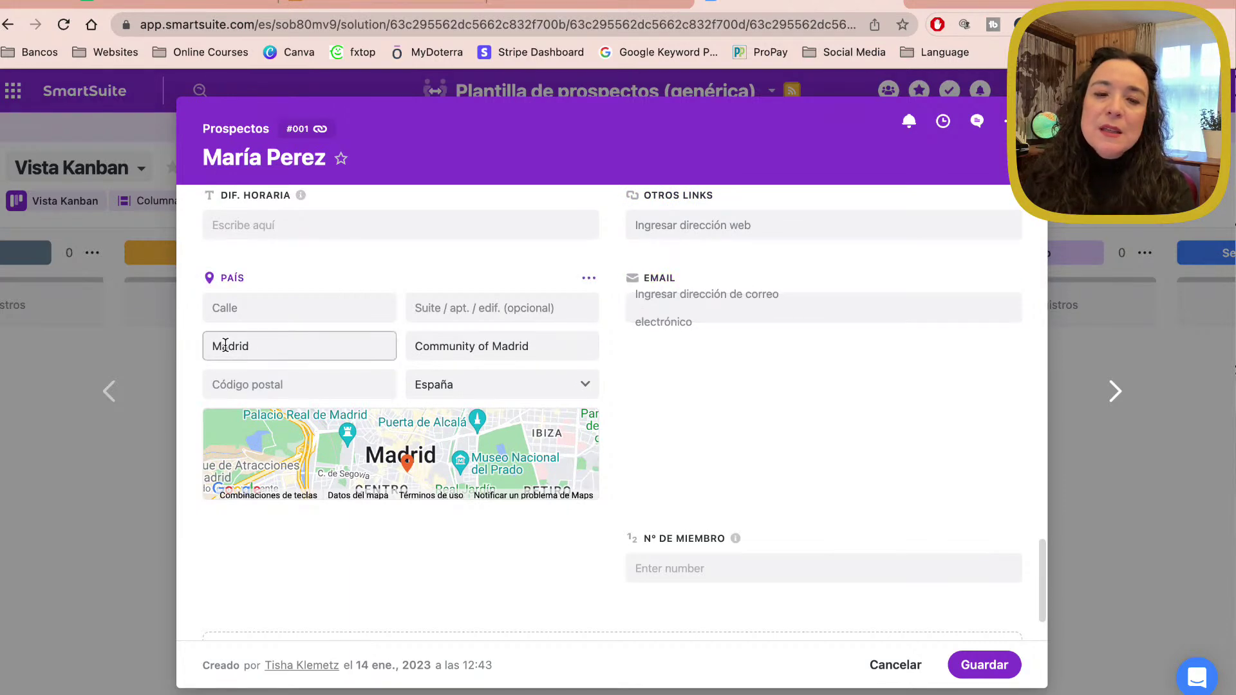
left_click(271, 348)
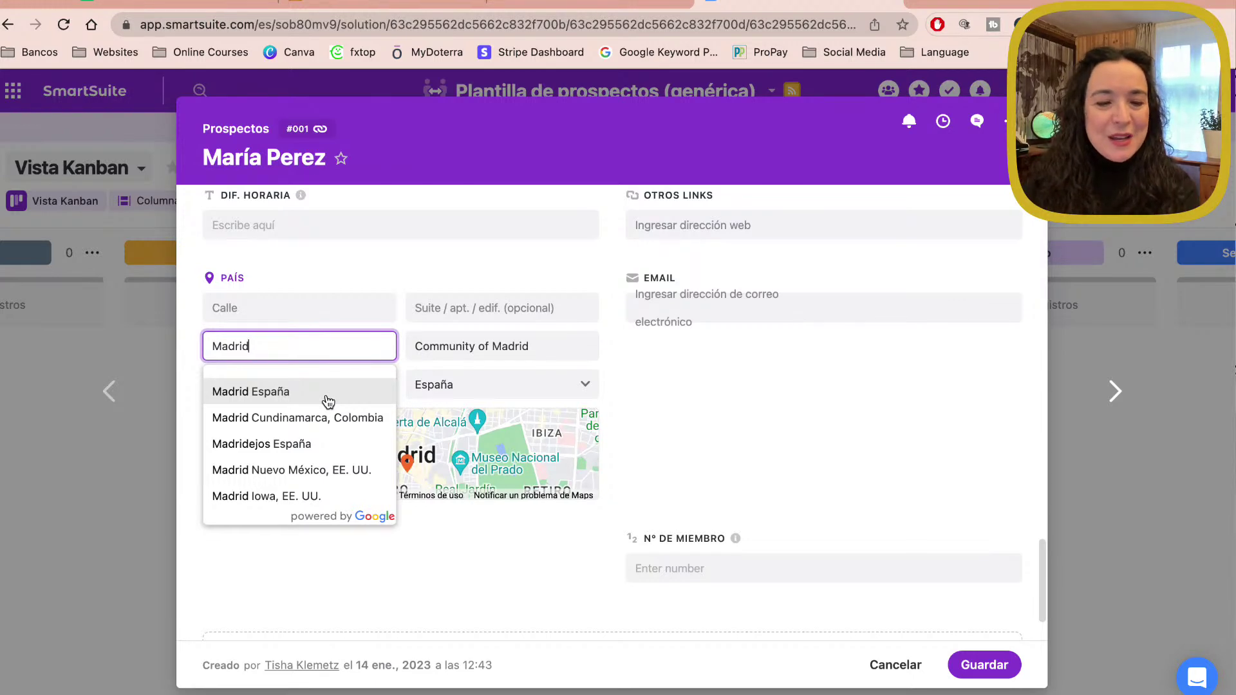
left_click(683, 412)
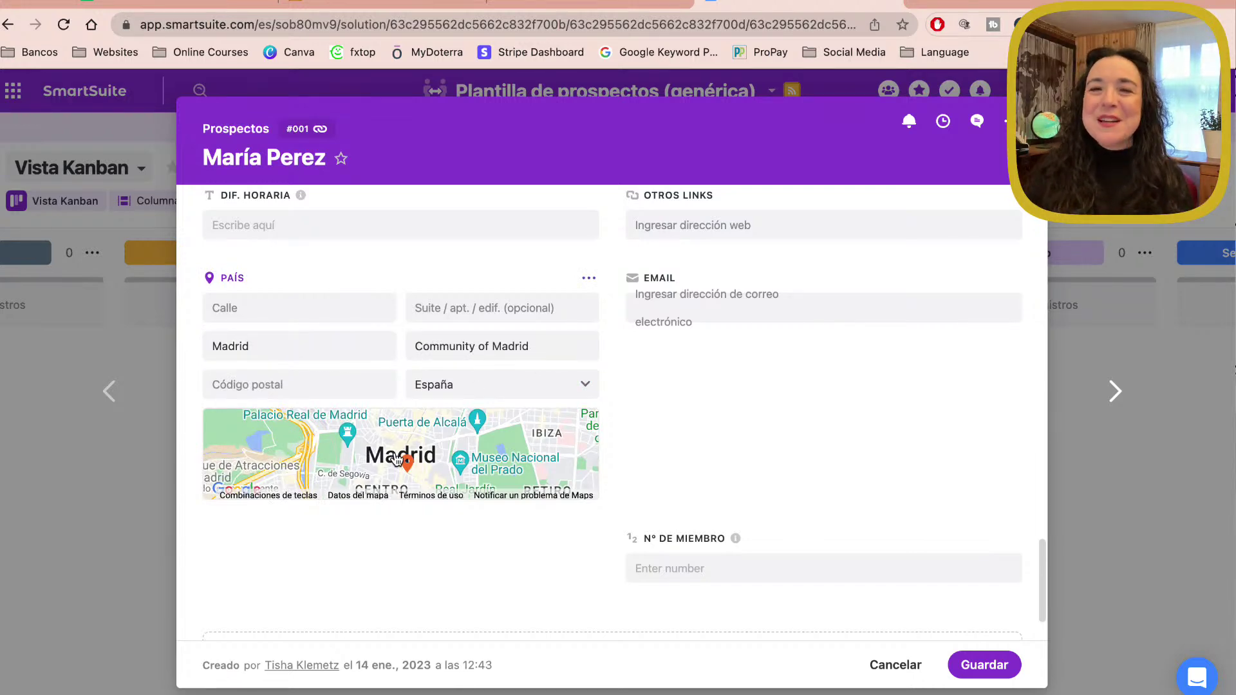
scroll(395, 460, "down", 2)
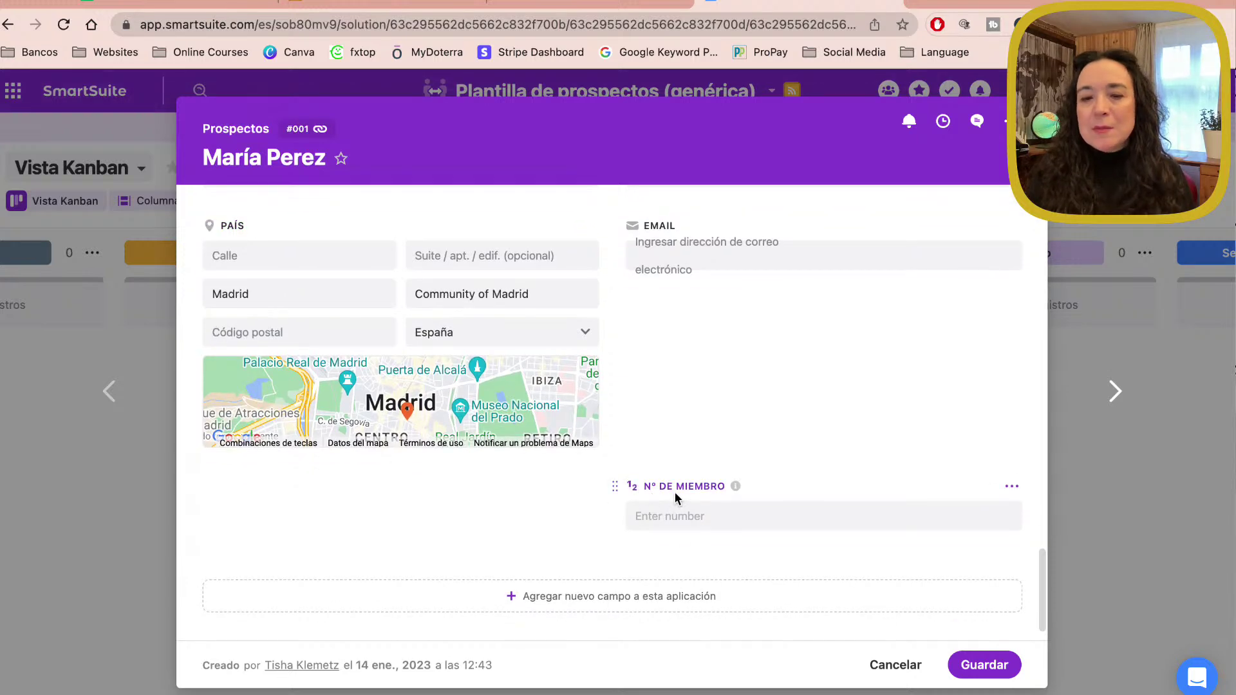
scroll(484, 470, "up", 5)
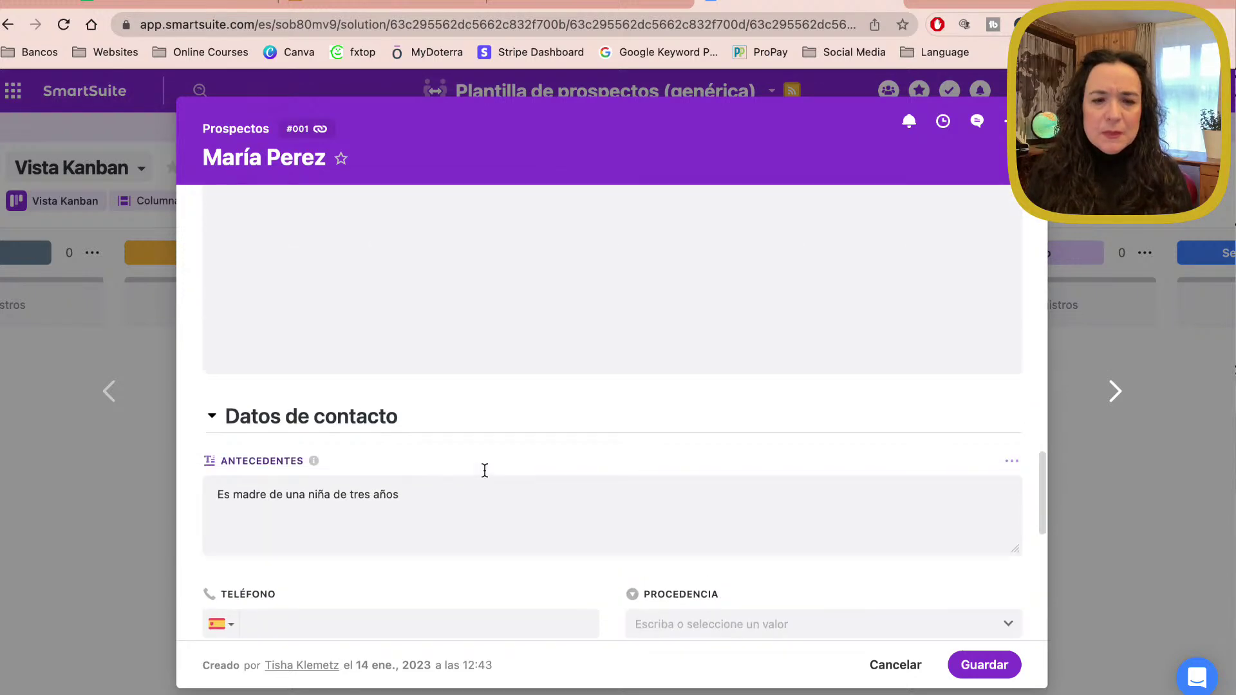
scroll(485, 470, "up", 3)
scroll(484, 470, "up", 5)
scroll(486, 477, "up", 1)
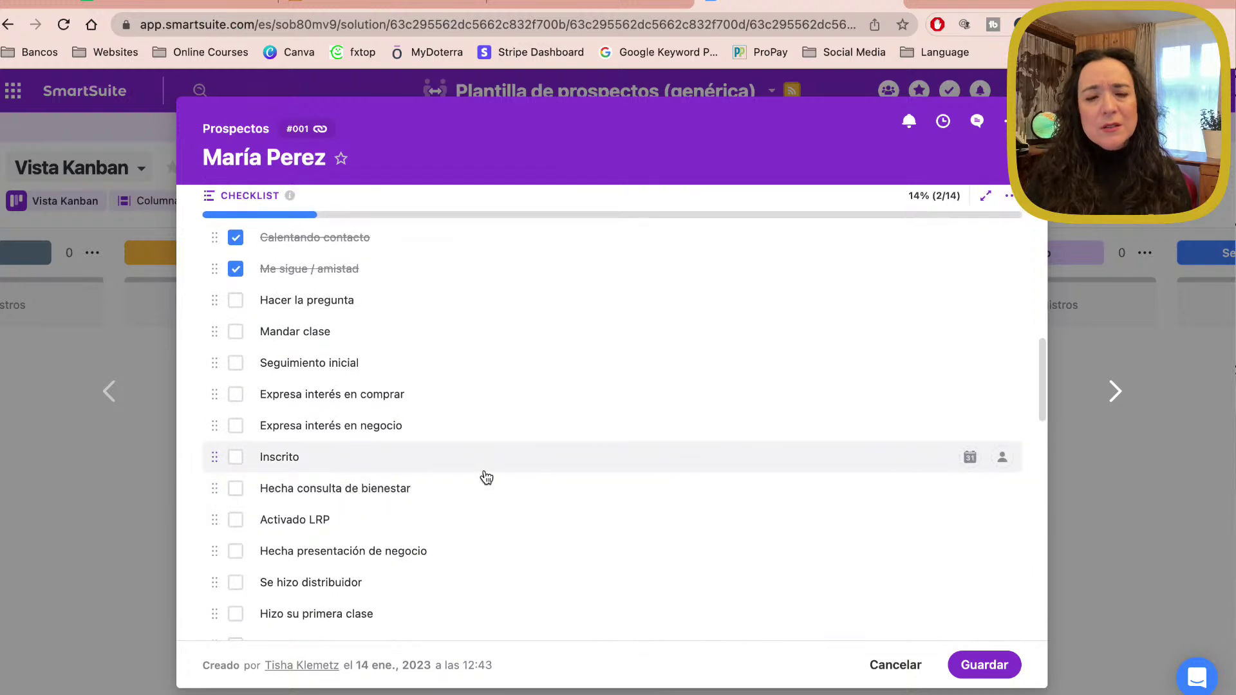
scroll(486, 477, "up", 5)
scroll(485, 473, "up", 2)
scroll(484, 473, "up", 5)
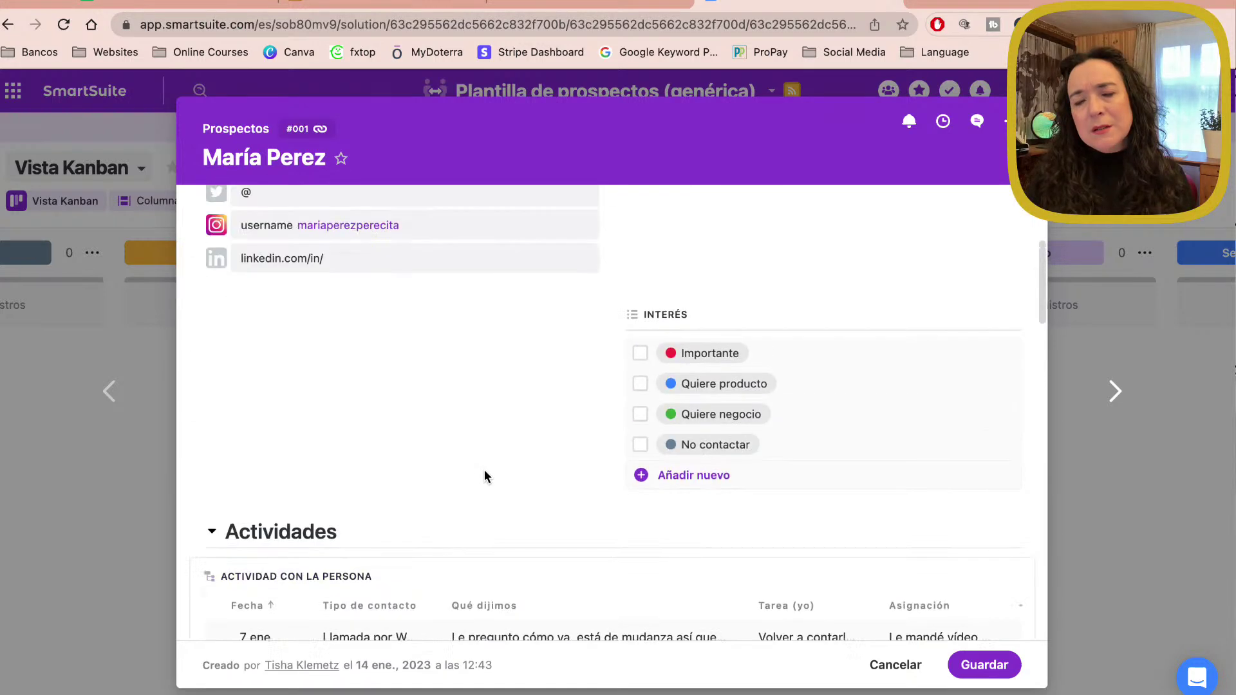
scroll(484, 477, "up", 5)
scroll(484, 476, "up", 3)
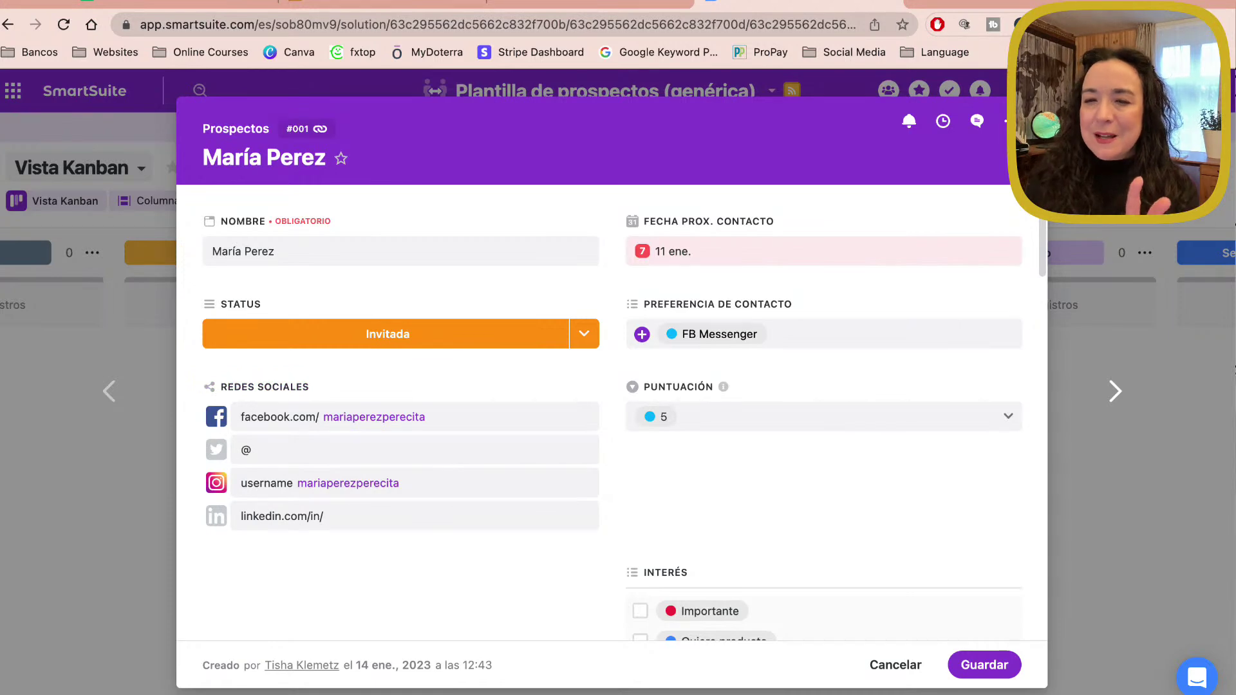
key("Escape")
left_click(692, 454)
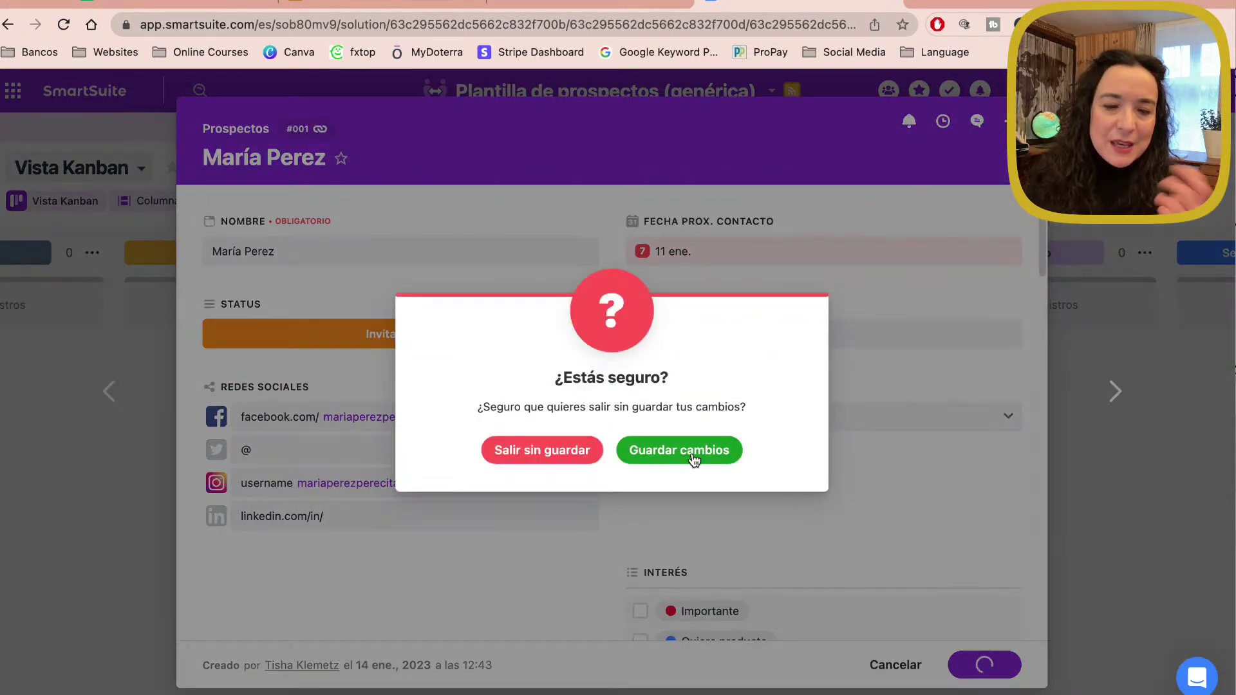
left_click(693, 453)
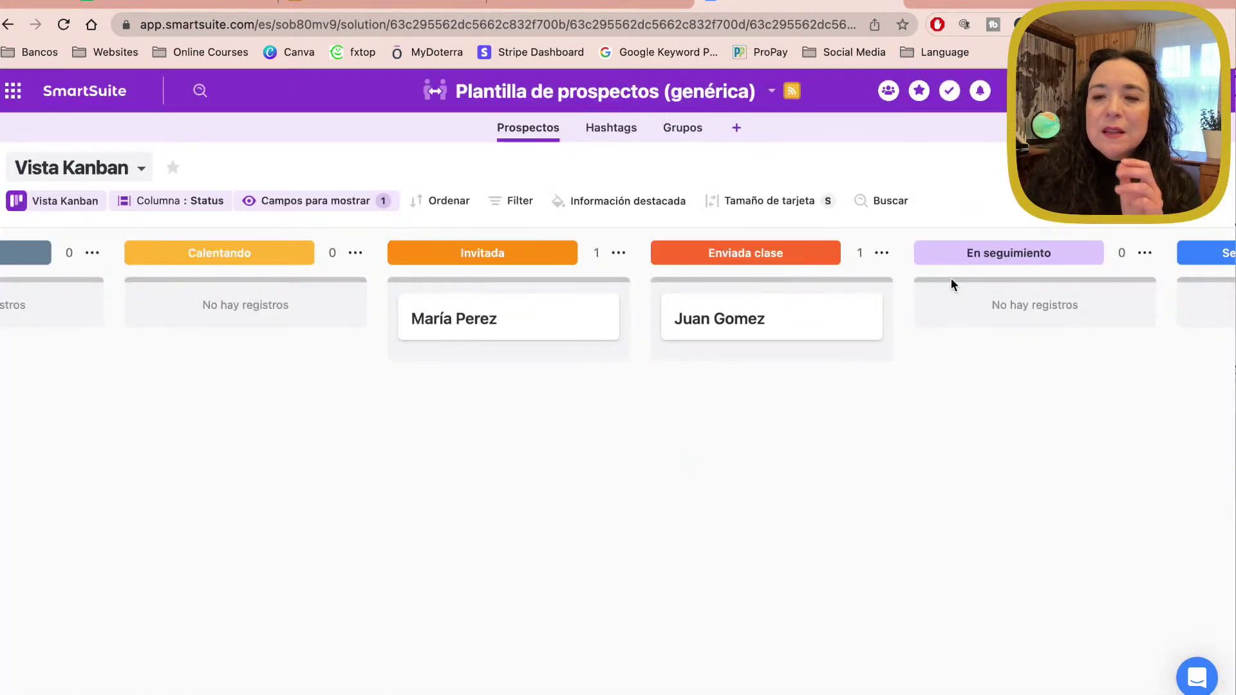
scroll(115, 283, "left", 2)
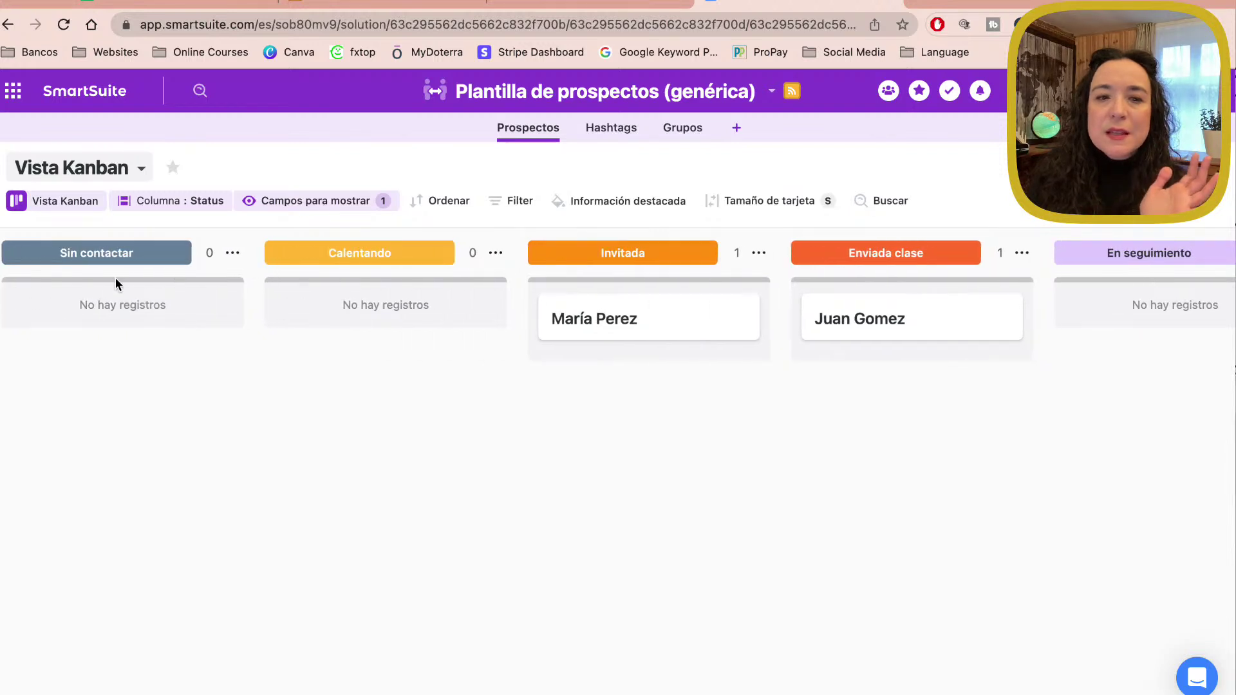
scroll(115, 277, "right", 3)
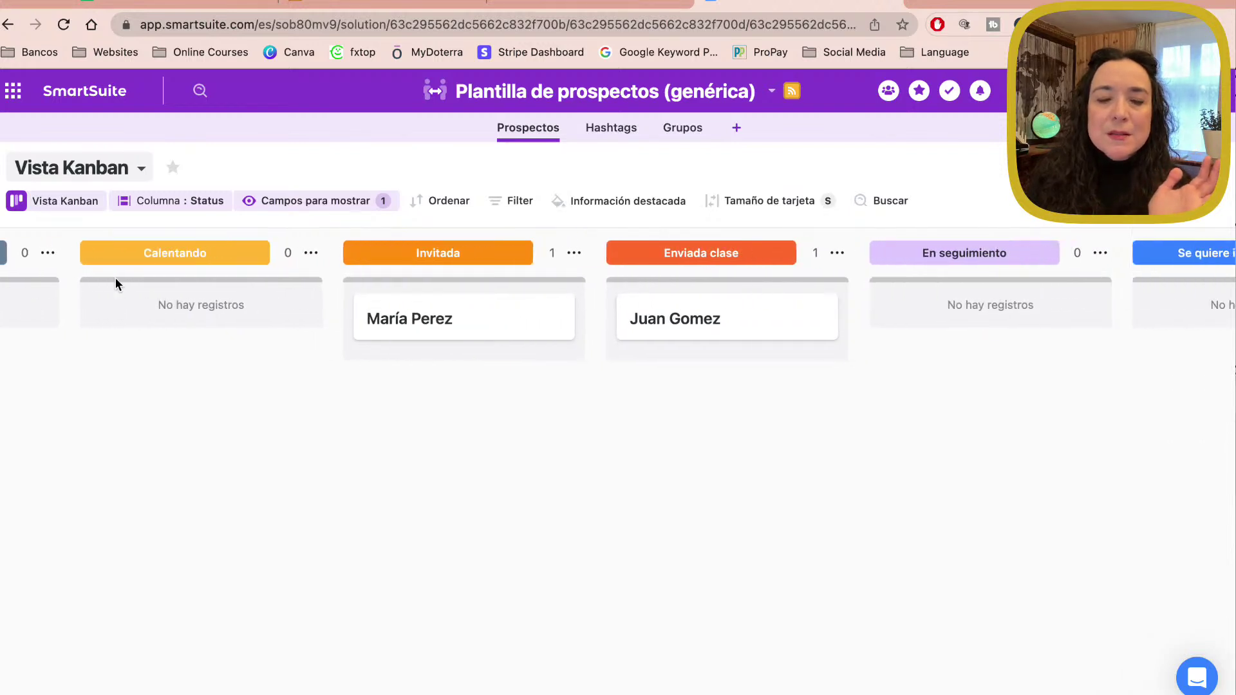
left_click(350, 204)
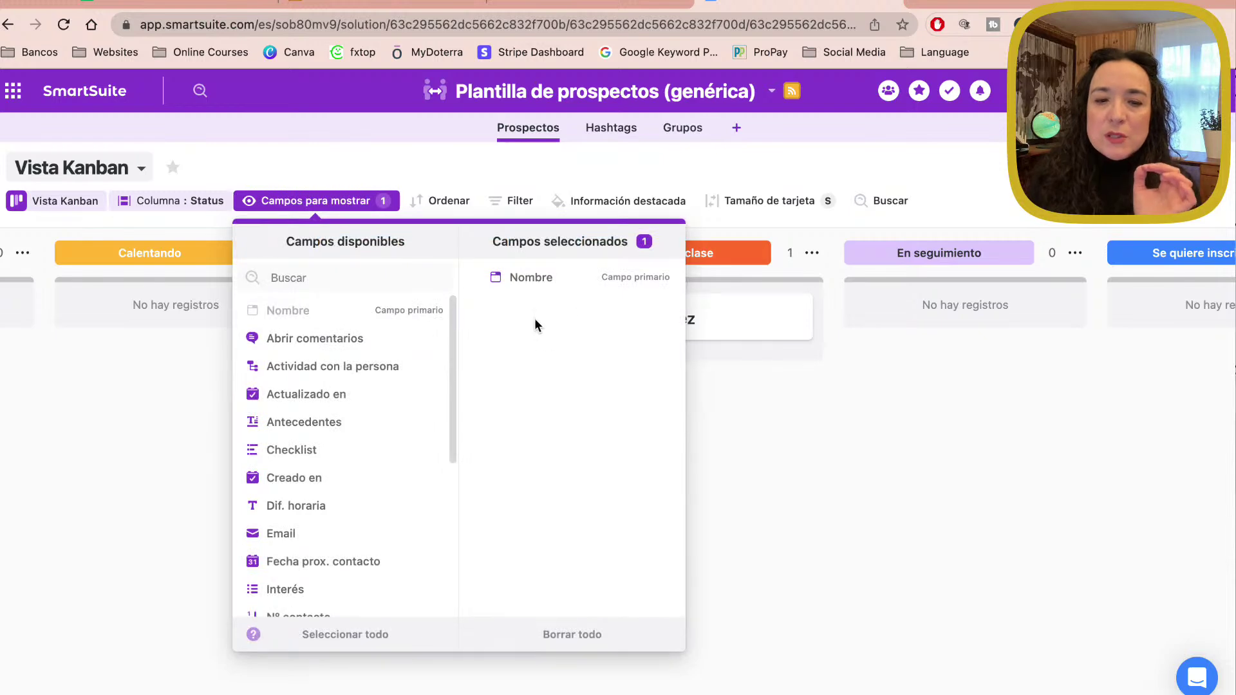
left_click(819, 507)
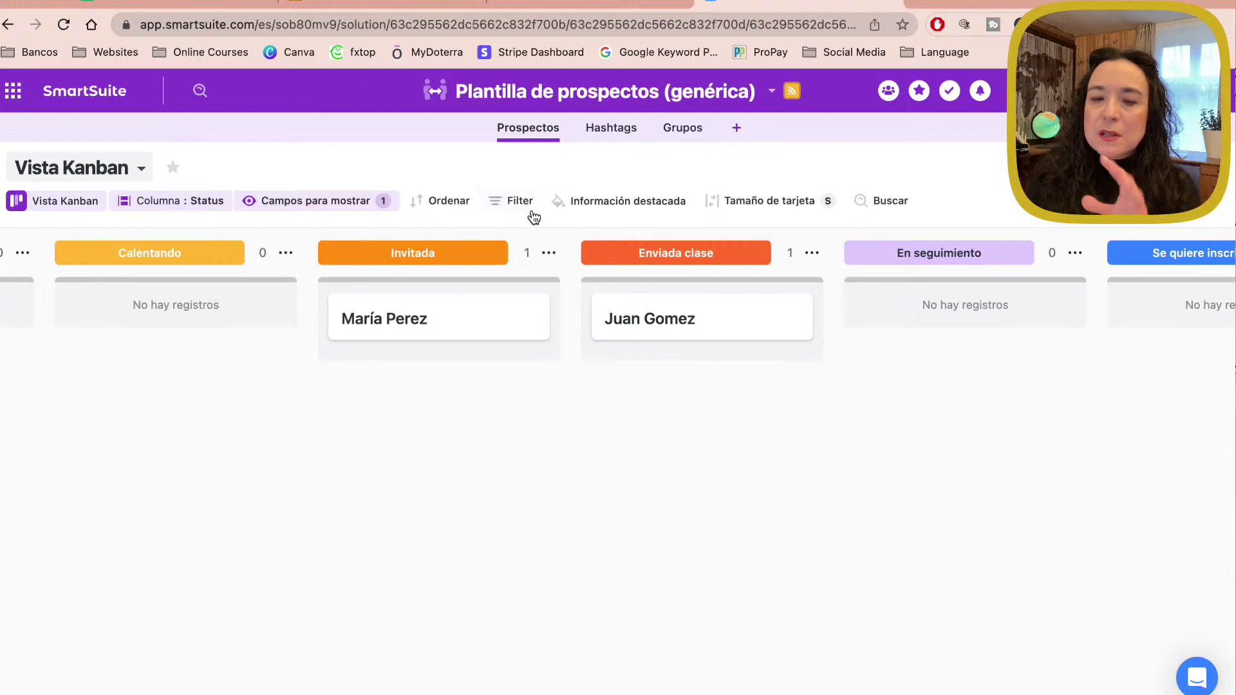
scroll(1021, 431, "right", 2)
scroll(1024, 436, "right", 8)
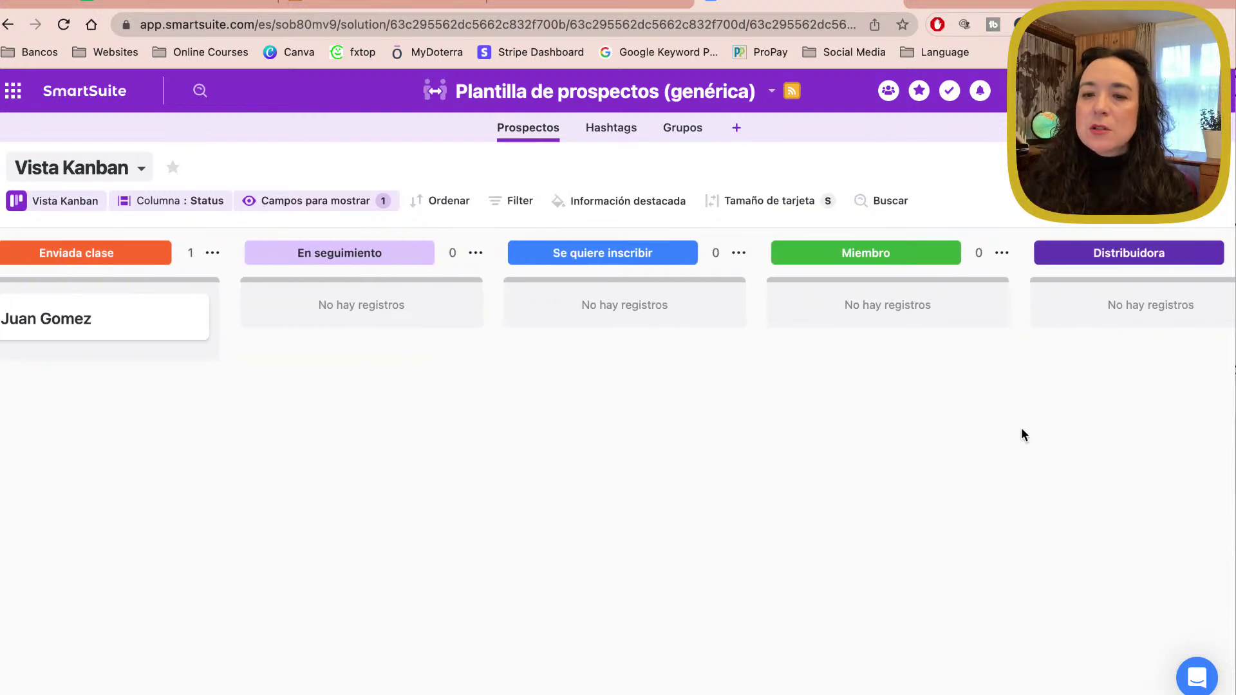
scroll(1023, 435, "right", 1)
scroll(1023, 435, "right", 2)
scroll(1023, 435, "right", 8)
scroll(1024, 435, "right", 2)
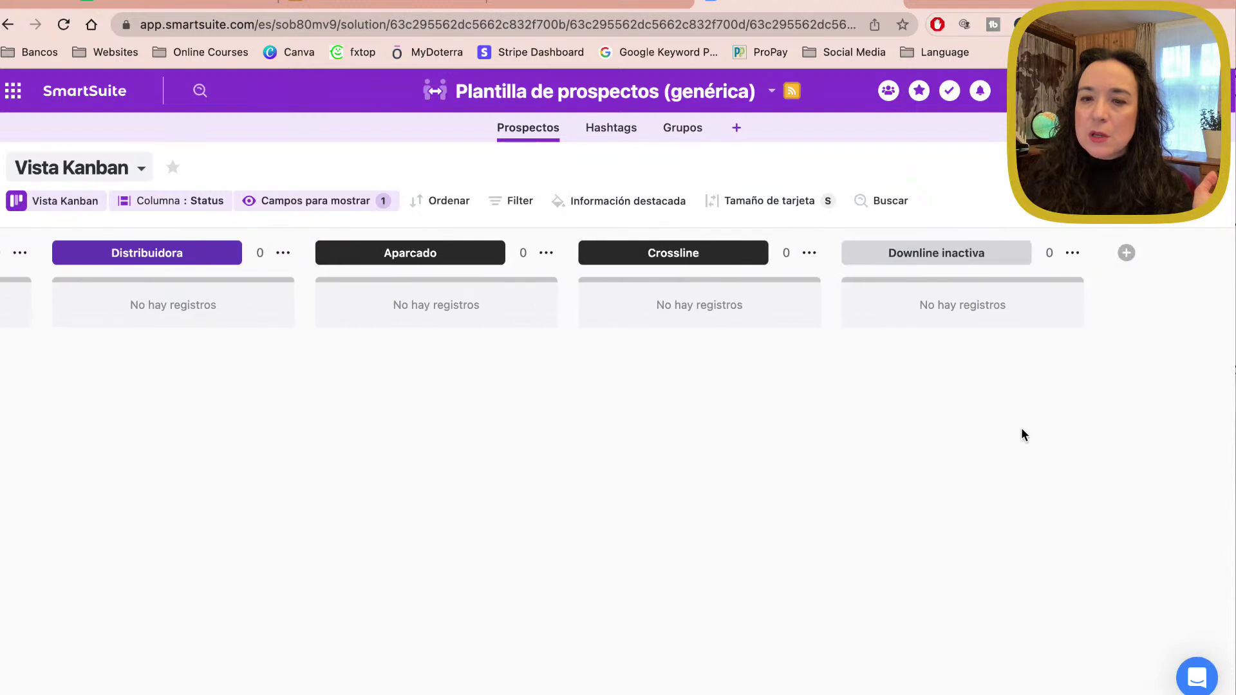
scroll(1021, 430, "left", 10)
scroll(1021, 430, "left", 2)
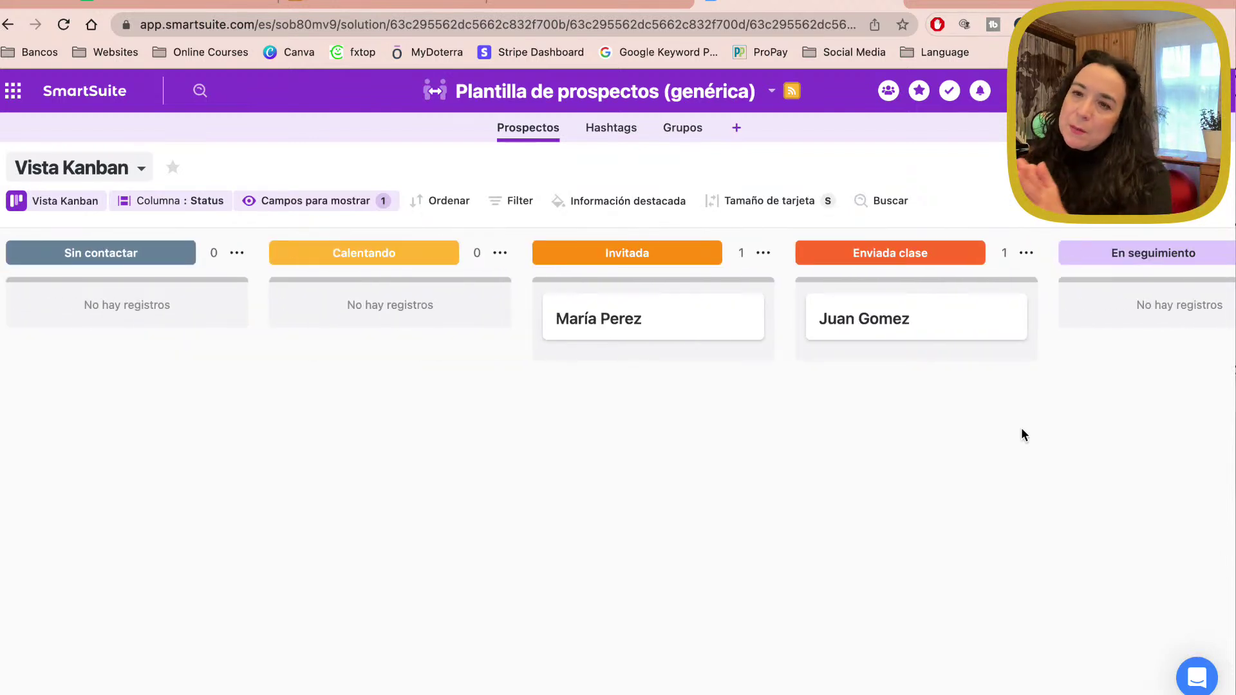
mouse_move(652, 313)
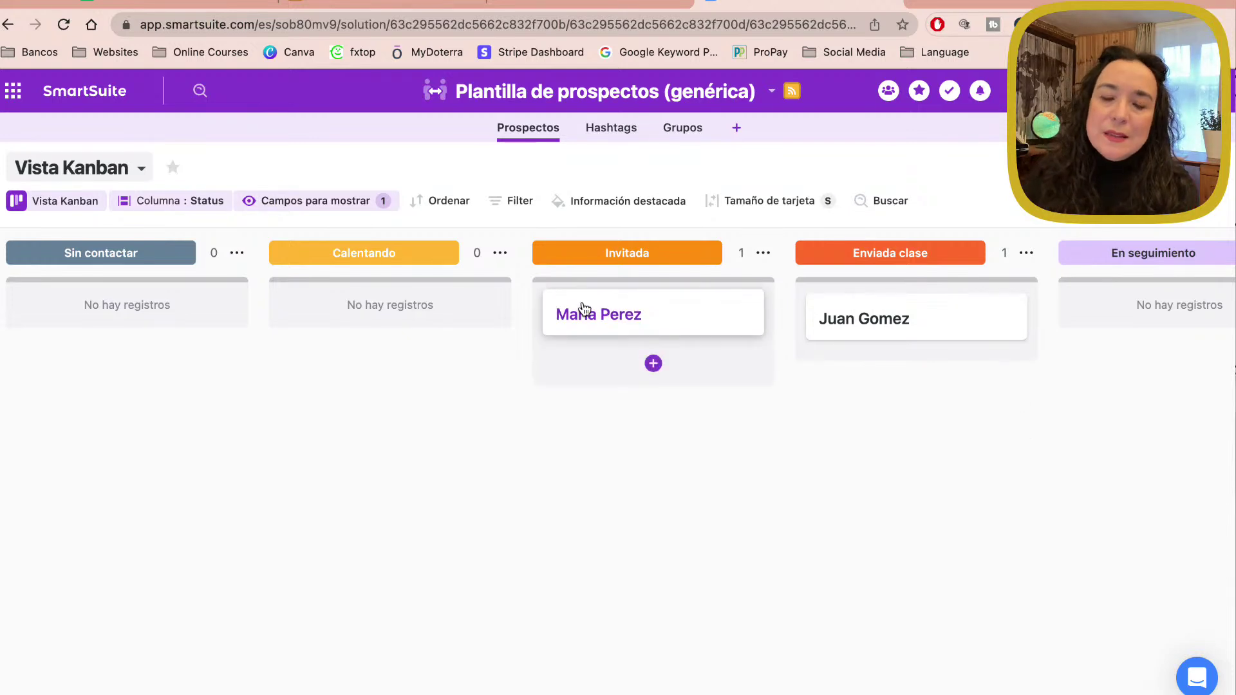
Step: In the Para hoy view, set prospect #001's next-contact date to 25 January
left_click(139, 171)
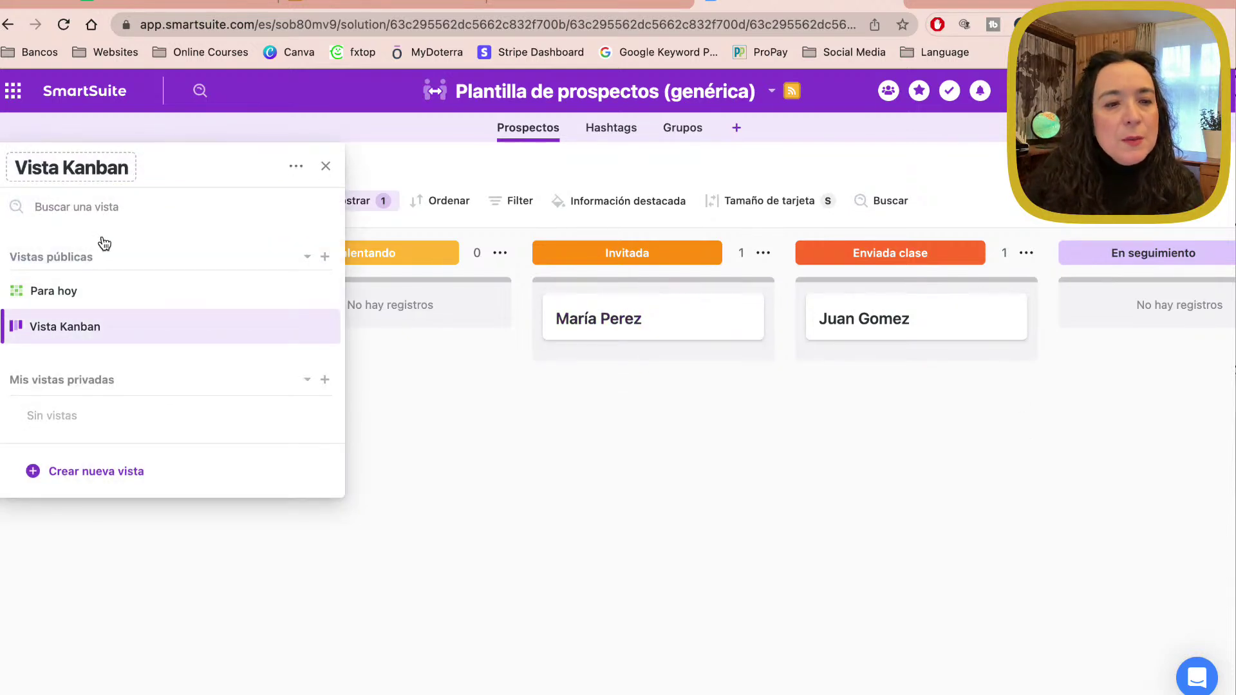
left_click(61, 297)
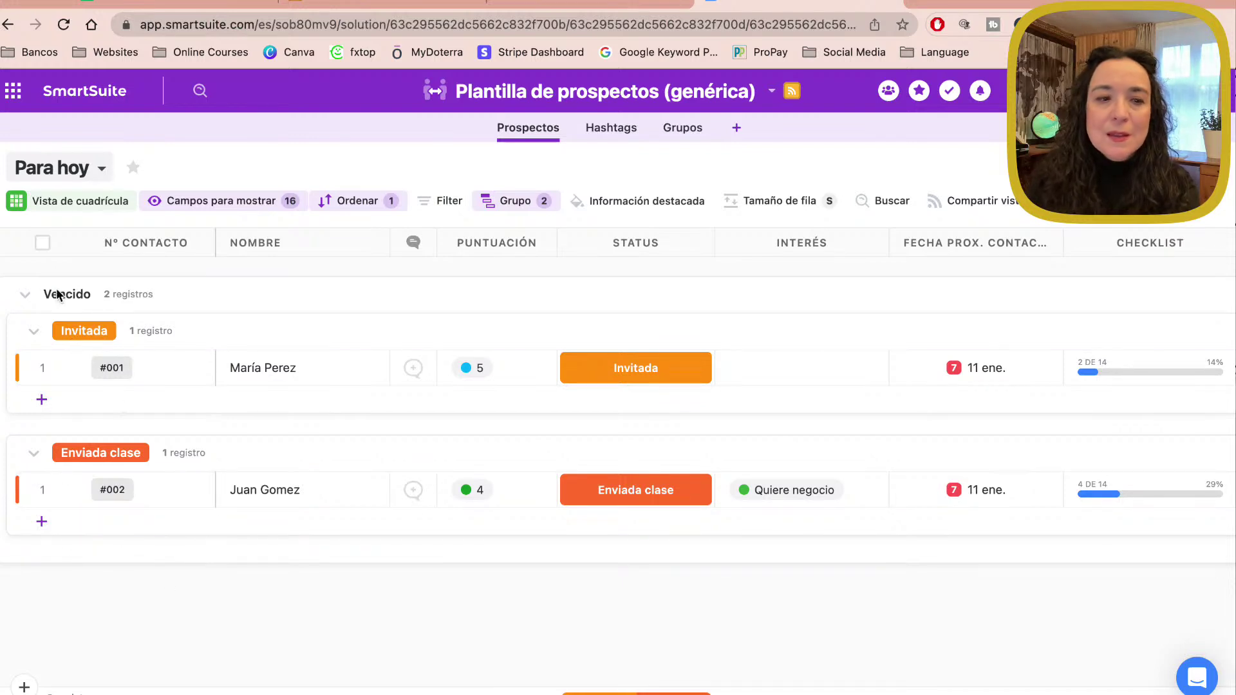
mouse_move(975, 368)
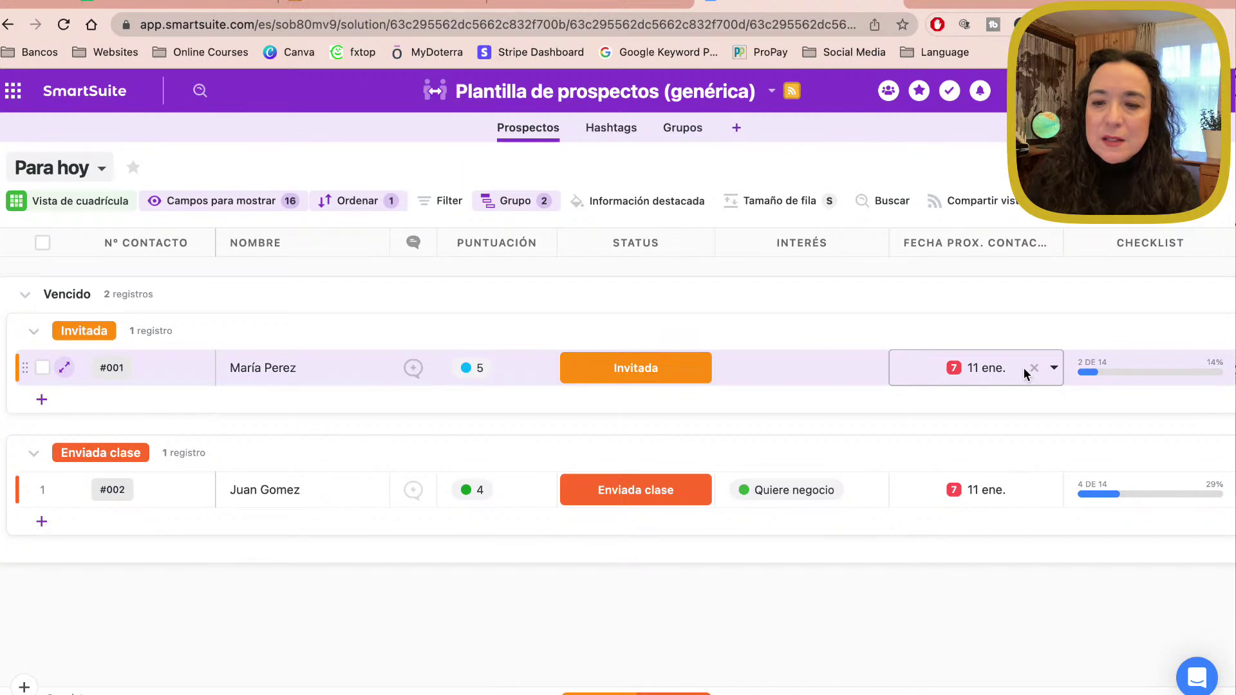
left_click(975, 368)
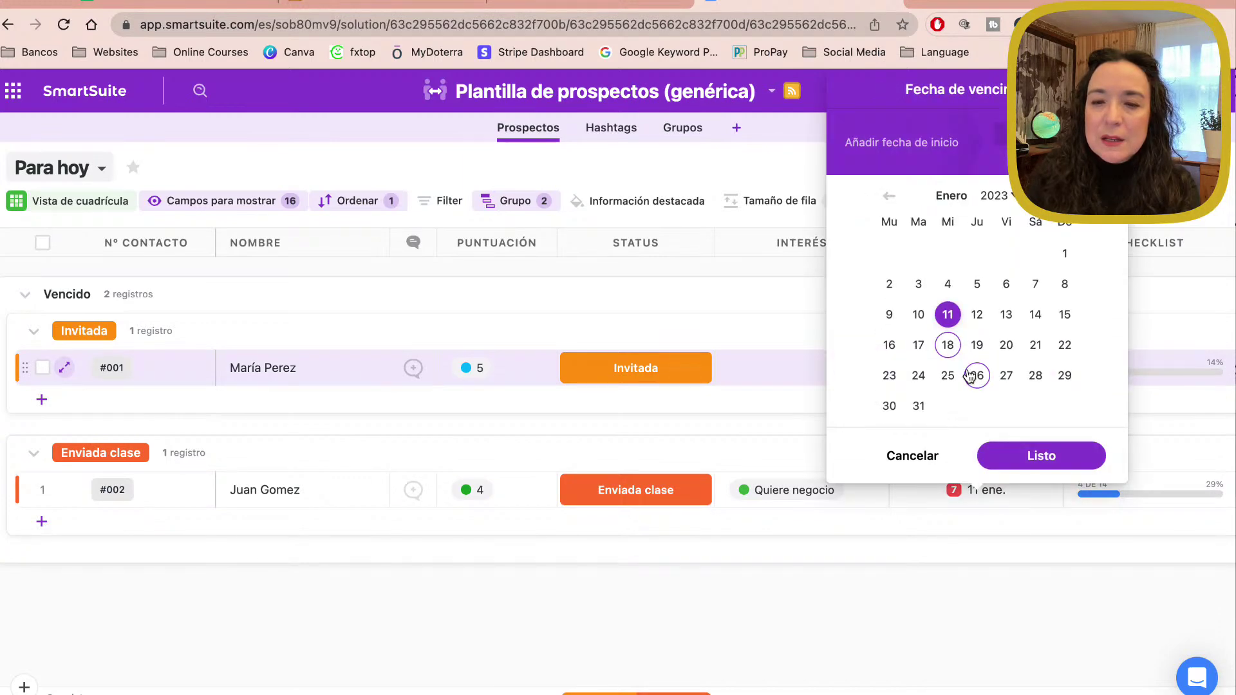
left_click(947, 375)
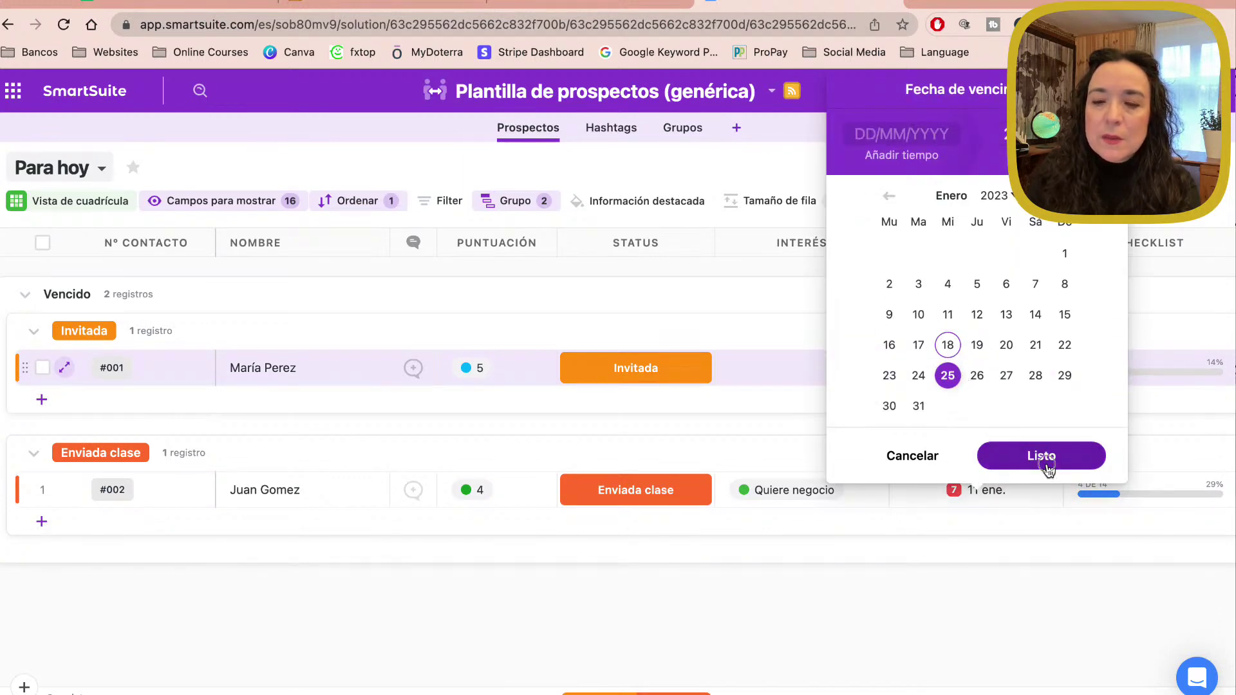
left_click(1047, 469)
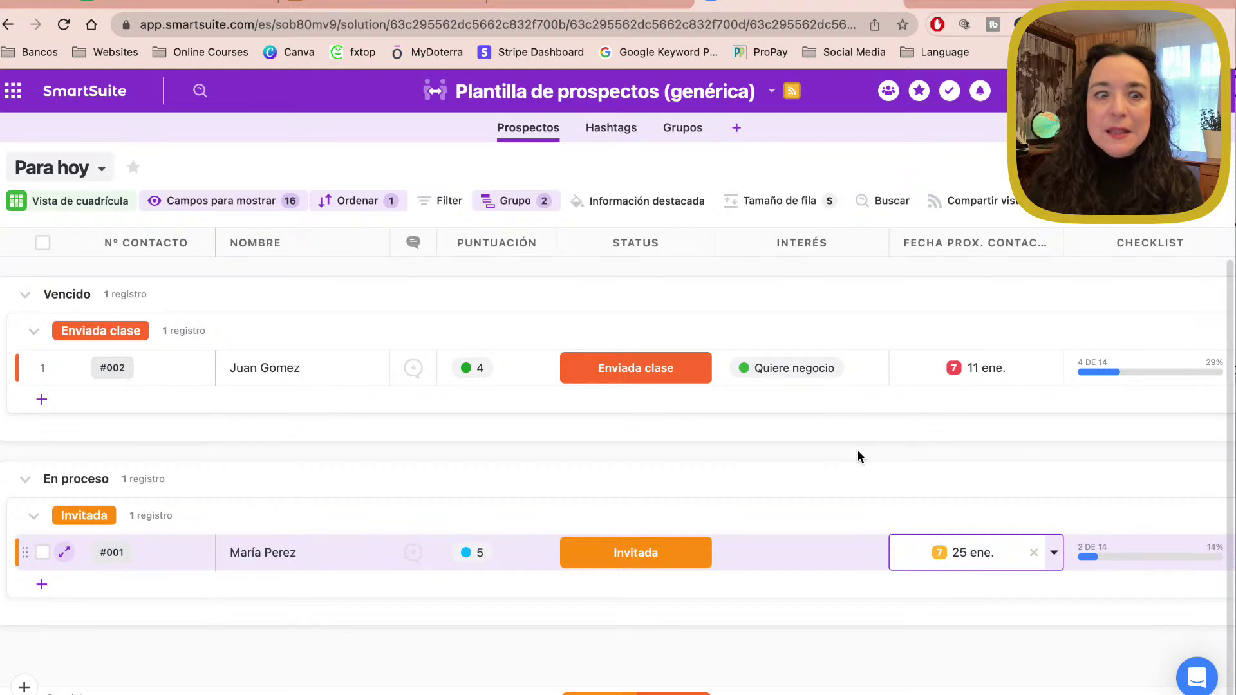
scroll(859, 456, "right", 5)
scroll(859, 456, "right", 2)
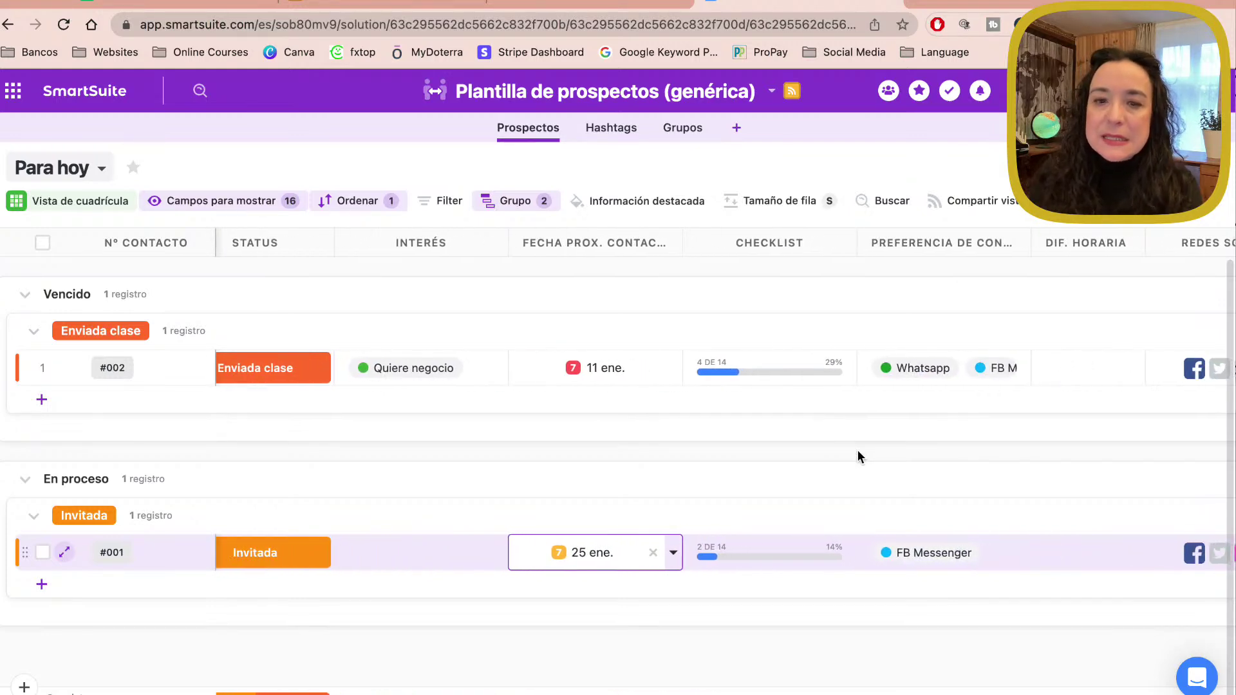
scroll(859, 457, "right", 2)
scroll(858, 456, "right", 3)
scroll(859, 456, "right", 5)
scroll(859, 457, "right", 3)
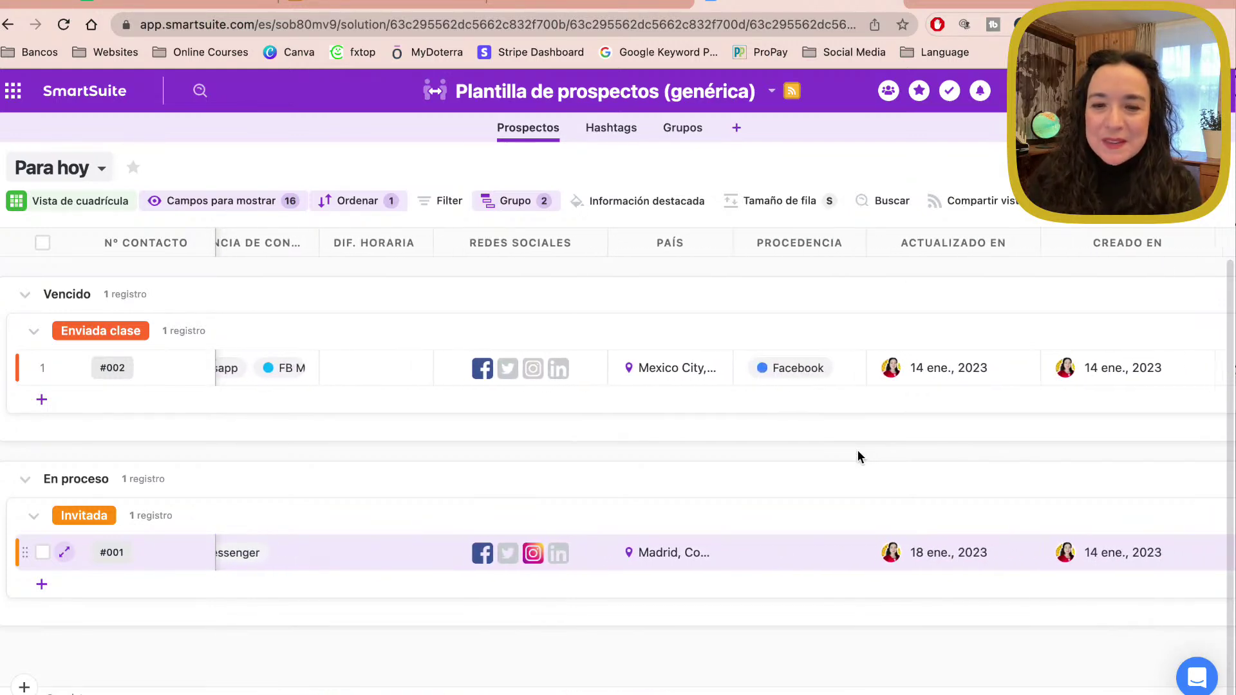
scroll(858, 456, "left", 1)
scroll(858, 451, "right", 3)
scroll(858, 451, "right", 1)
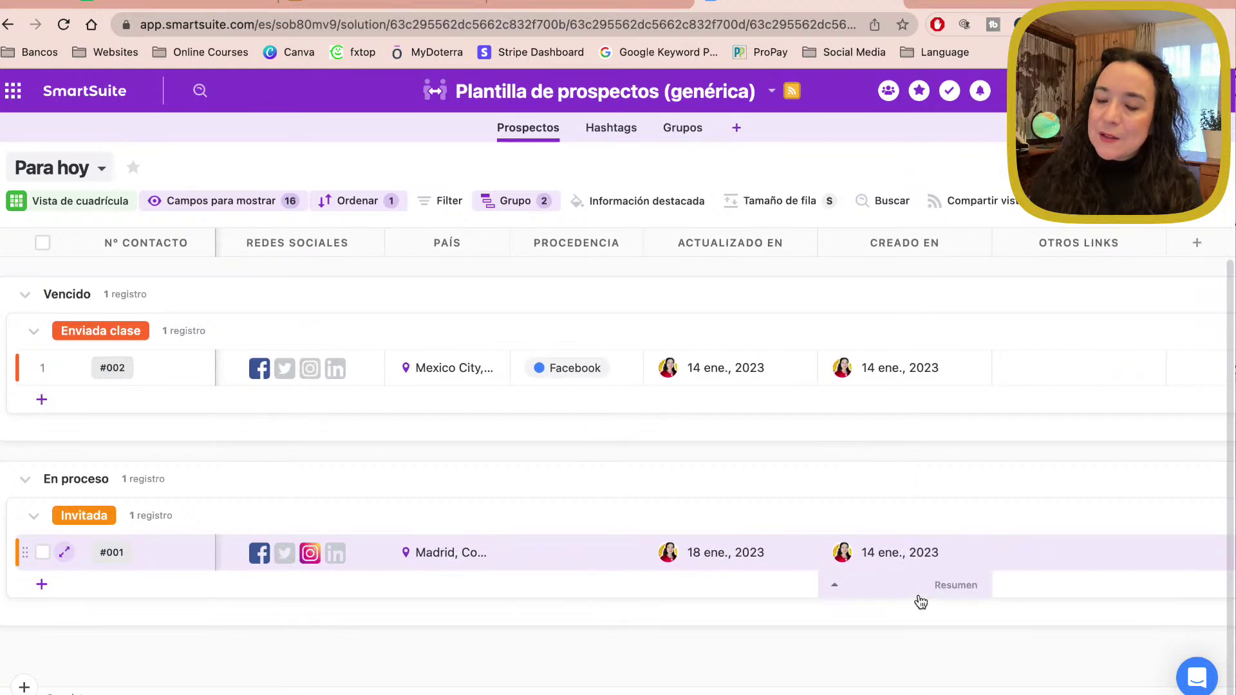
scroll(902, 466, "right", 2)
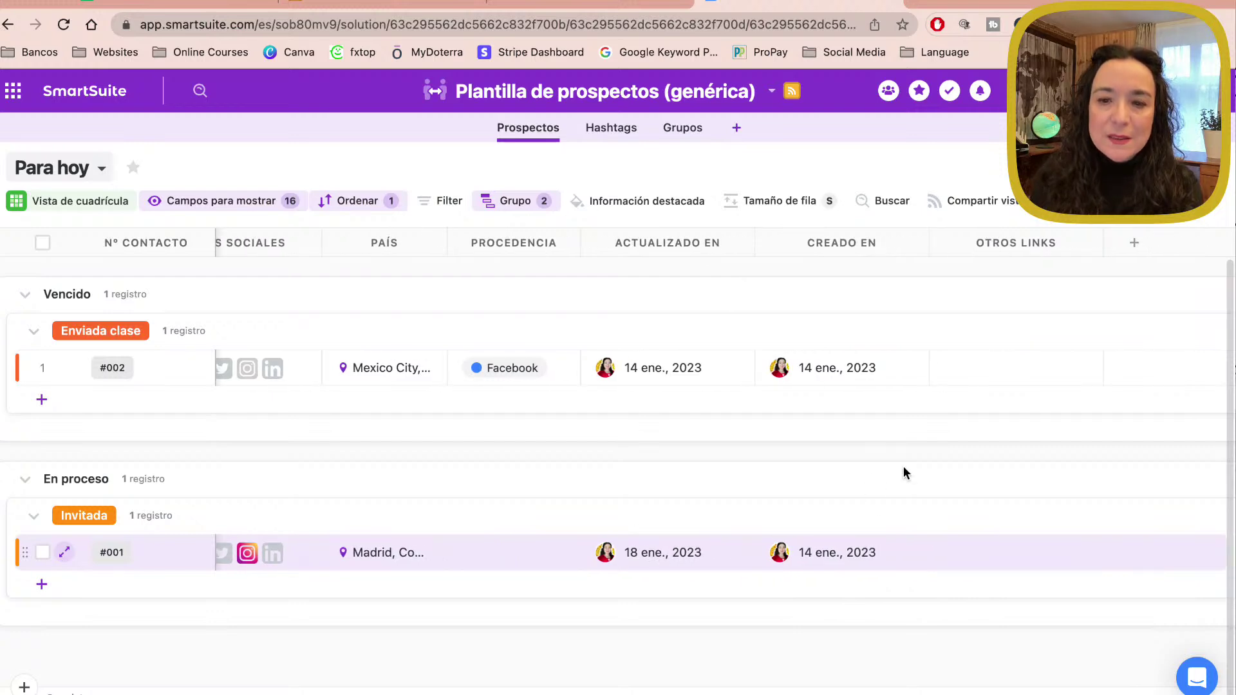
scroll(903, 466, "left", 10)
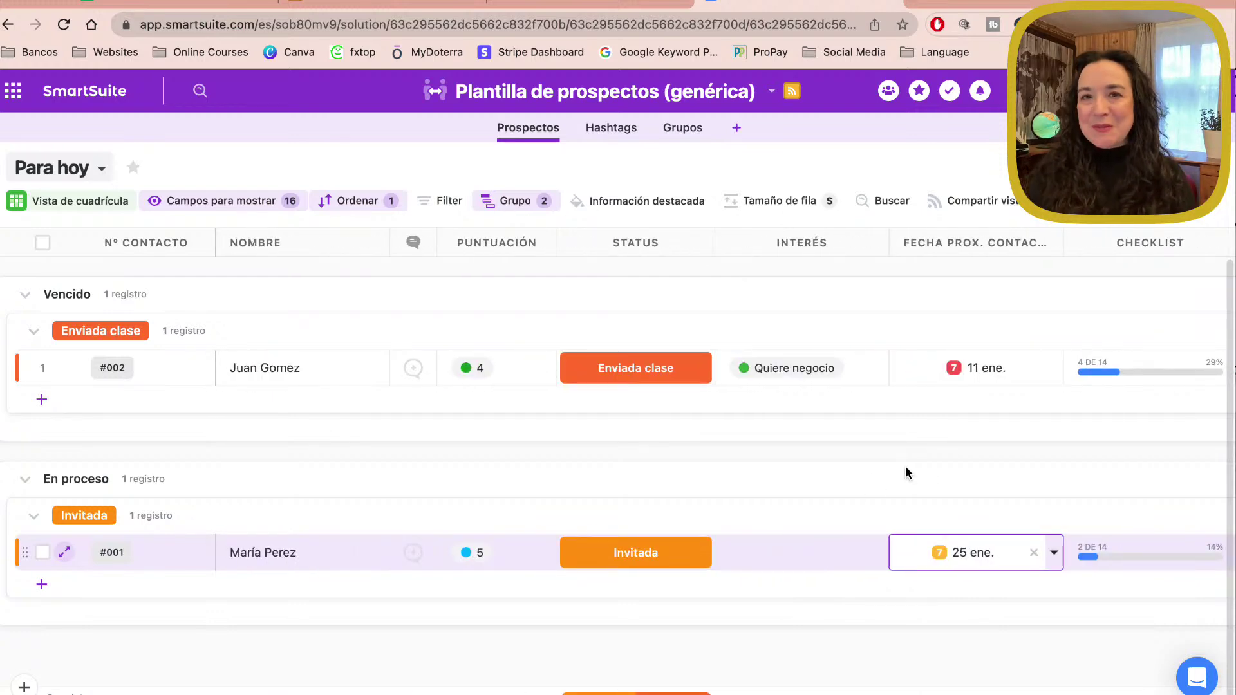
Step: Go to the Hashtags table and check a hashtag's status, leaving Lo estoy probando
left_click(605, 128)
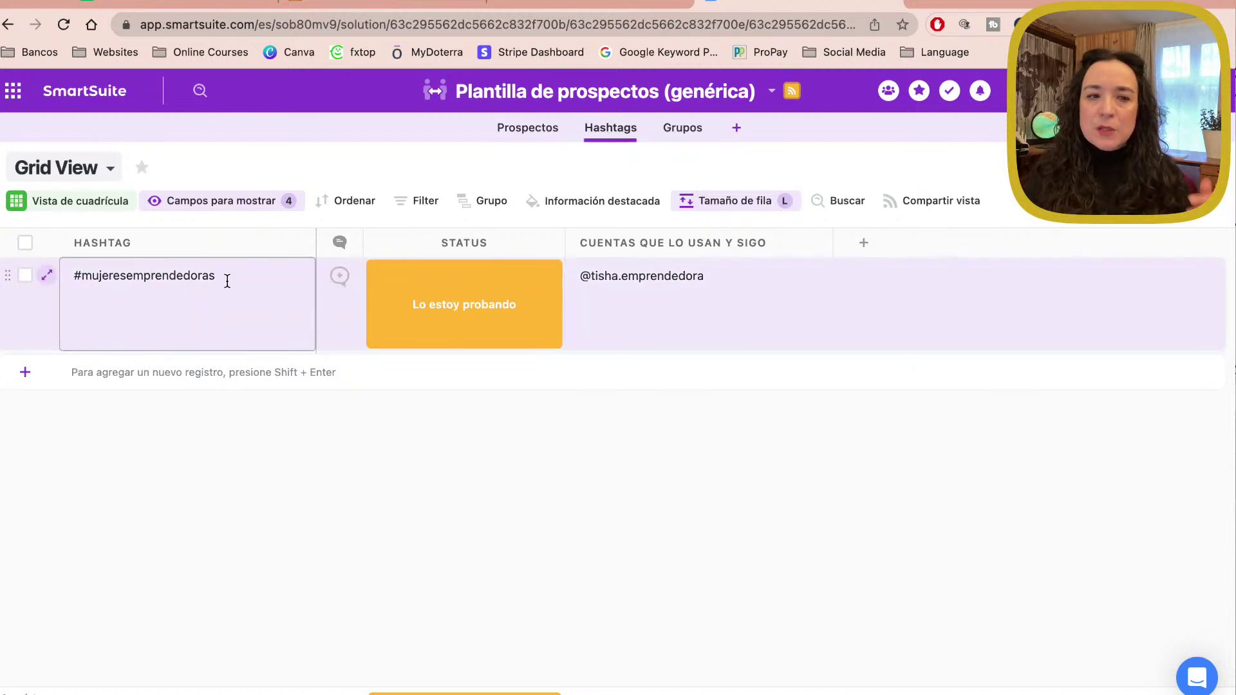
mouse_move(464, 303)
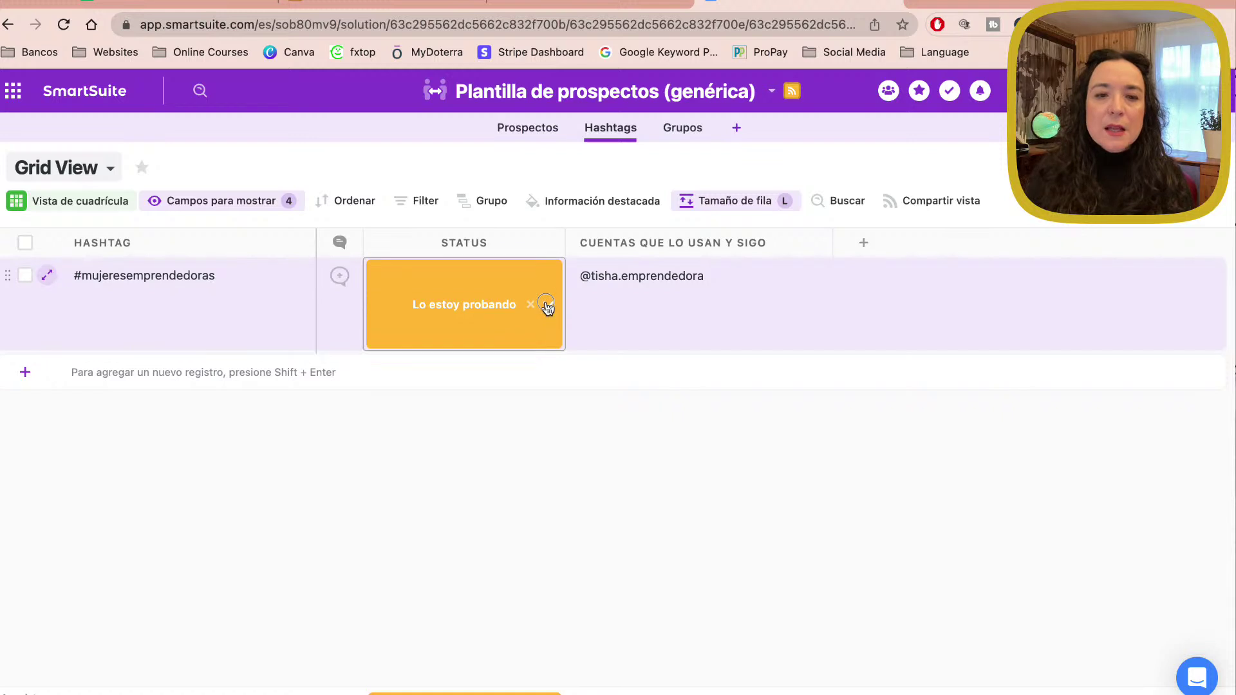
left_click(548, 306)
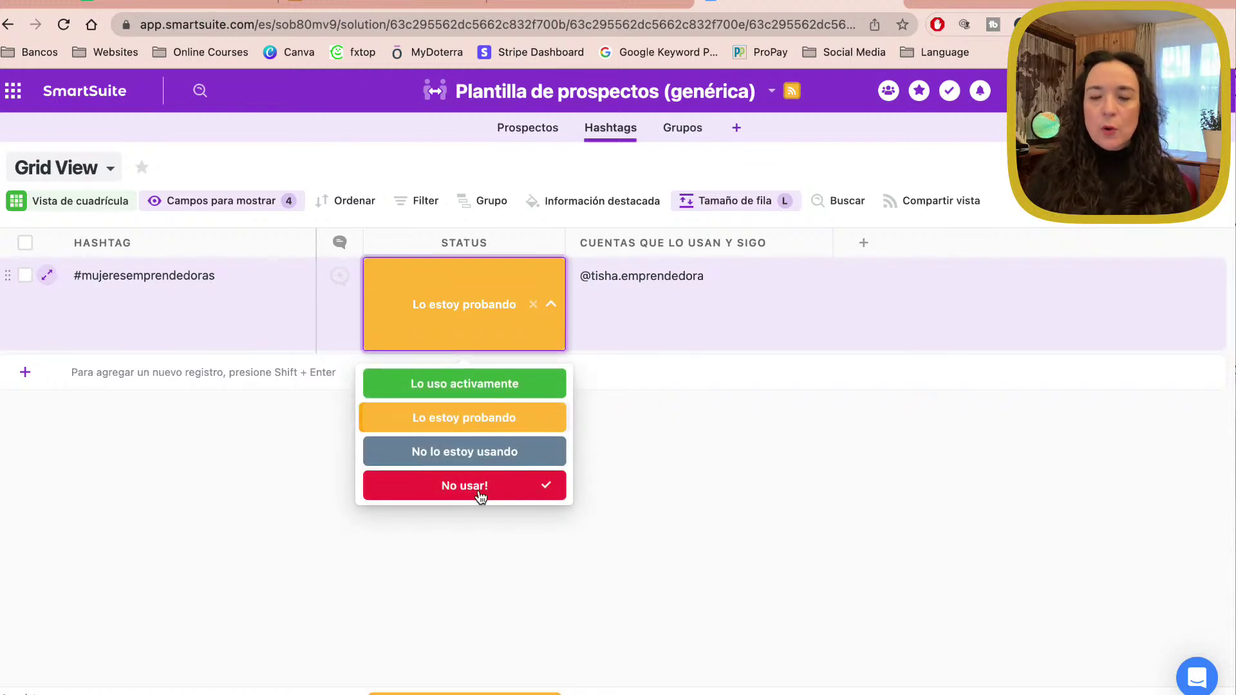
key("Escape")
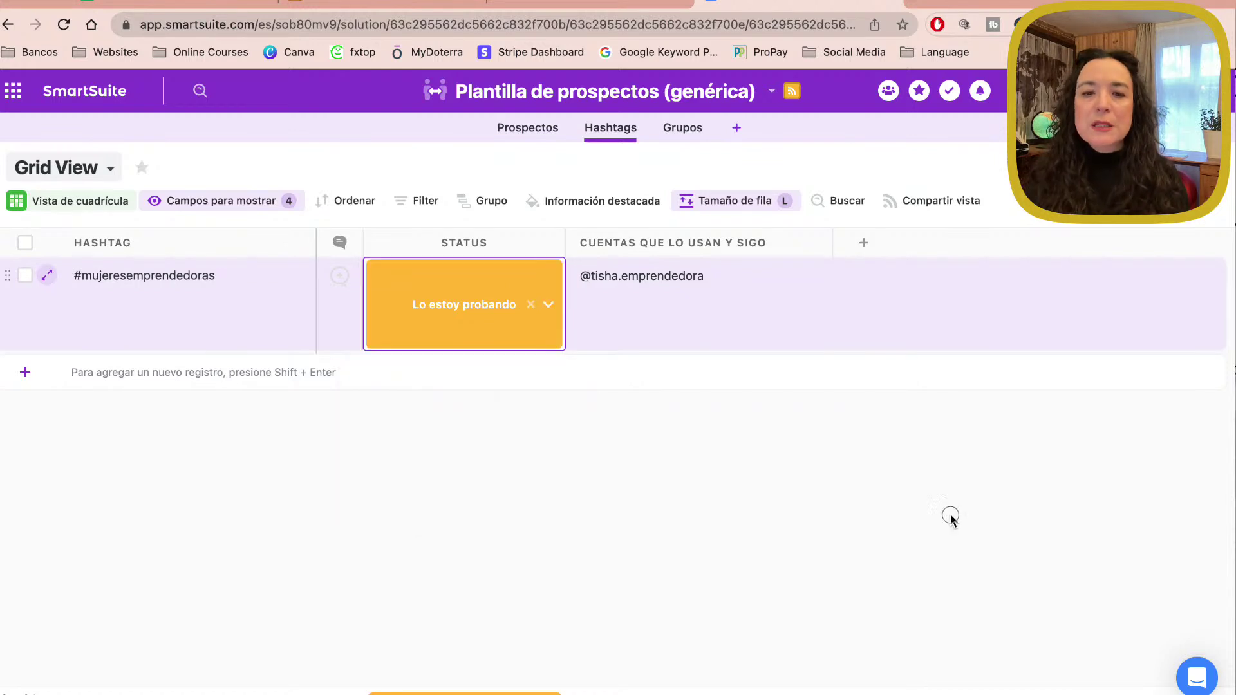
left_click(678, 263)
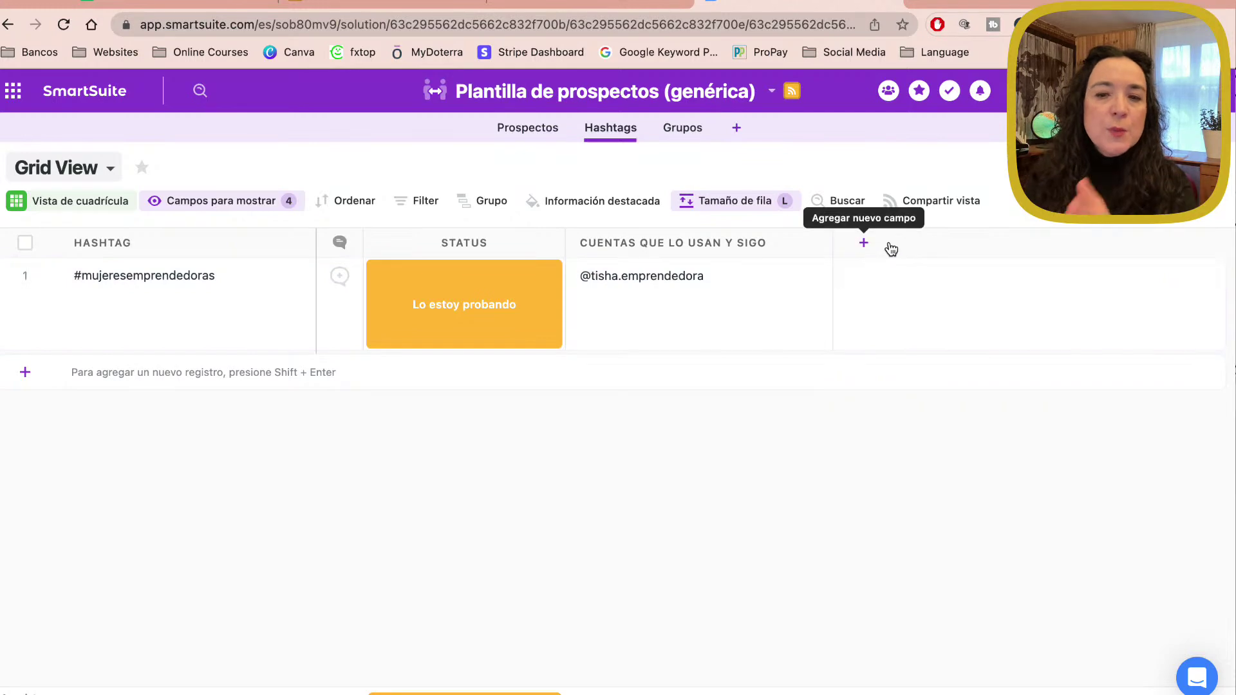
Step: Add an Área de texto field named Comentarios to the Hashtags table
left_click(865, 243)
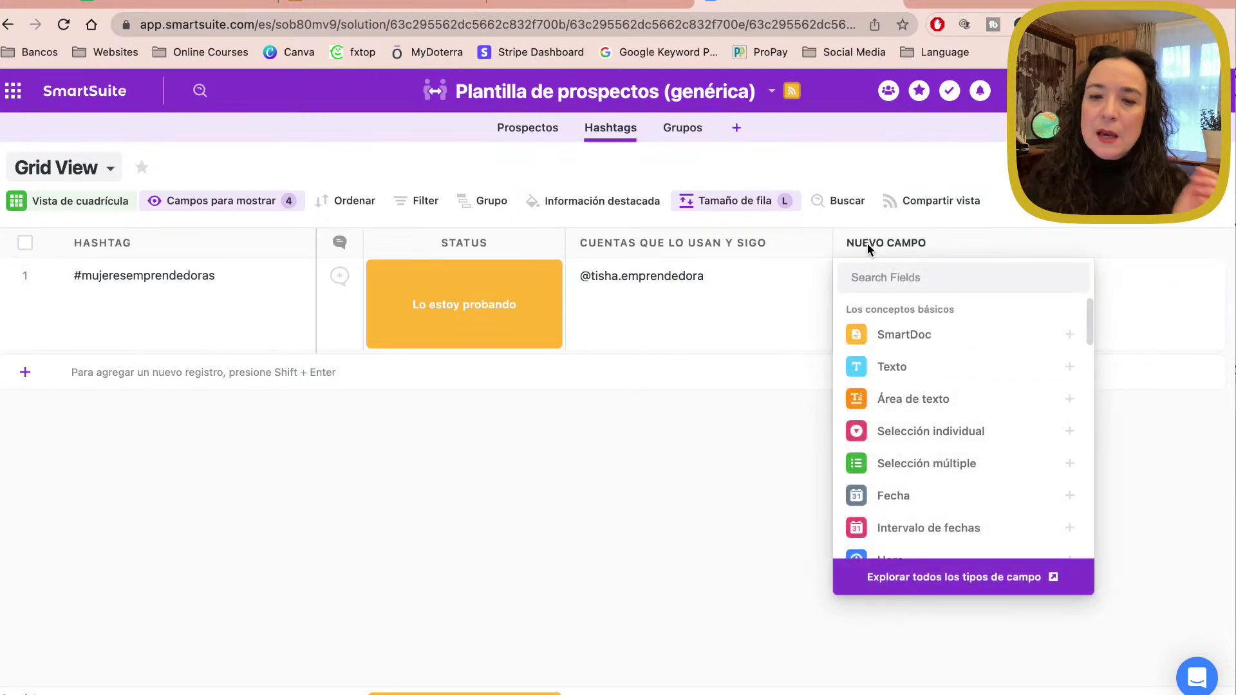
left_click(946, 394)
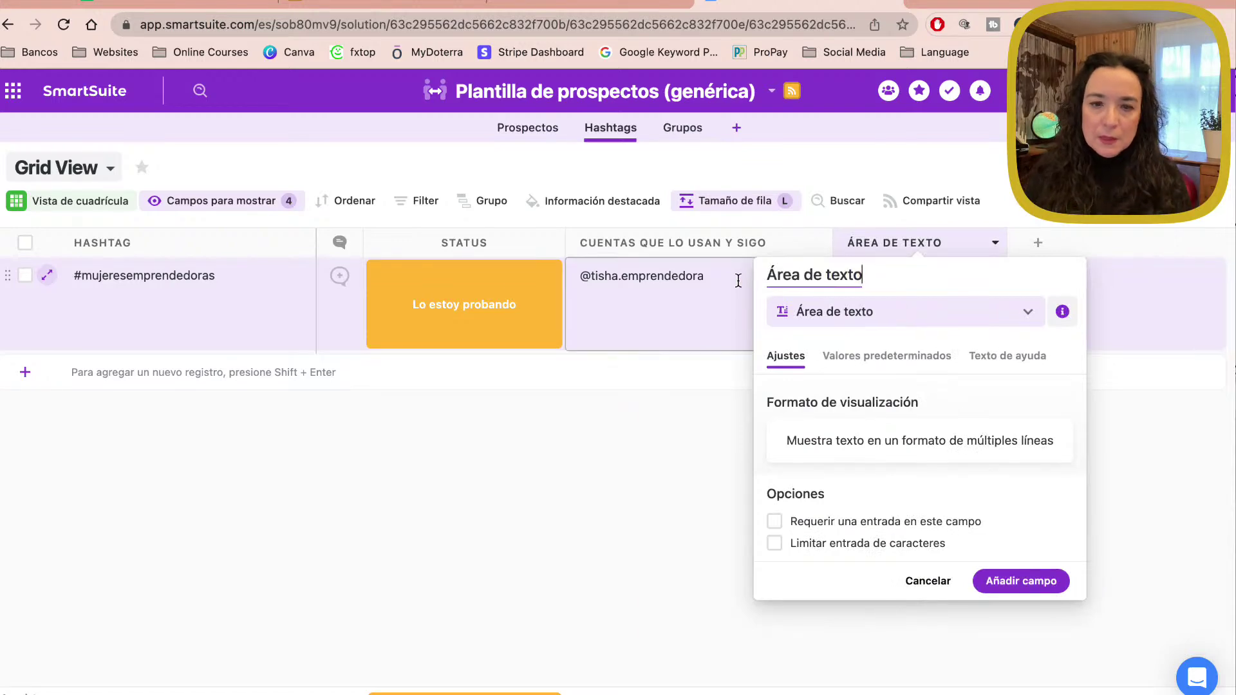
key("BackSpace")
key("BackSpace")
key("BackSpace")
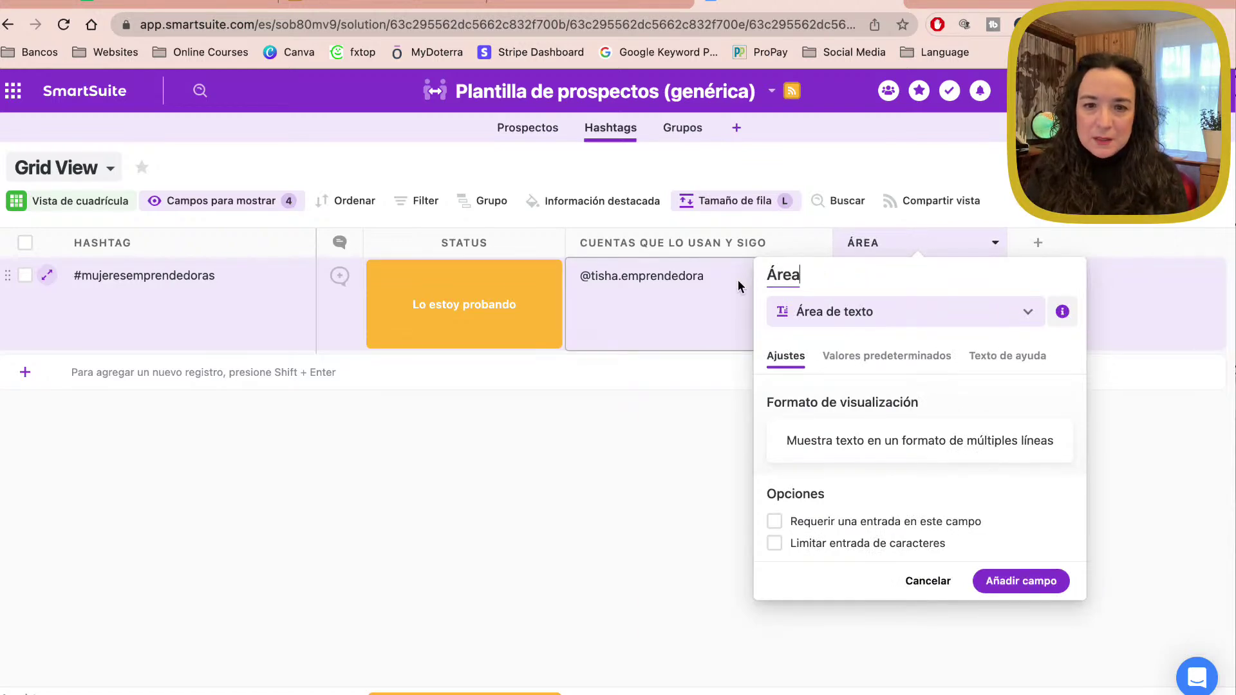
key("BackSpace")
key("BackSpace")
key("BackSpace")
type("Comentarios")
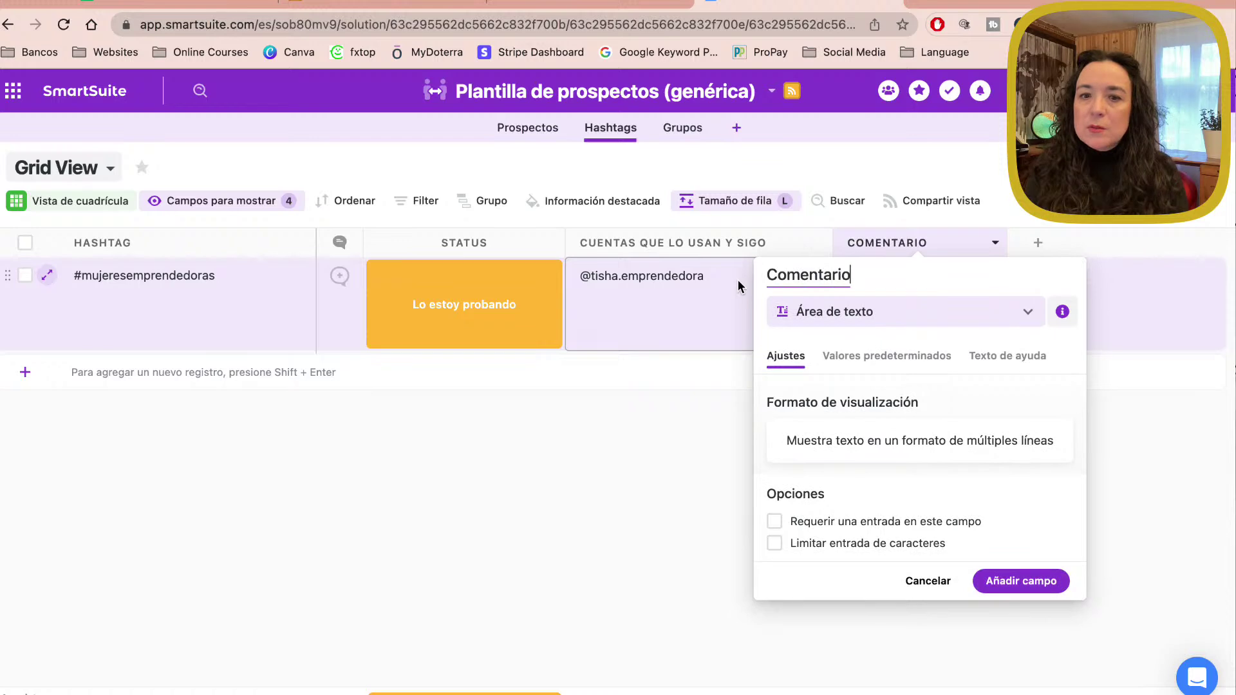
left_click(1017, 582)
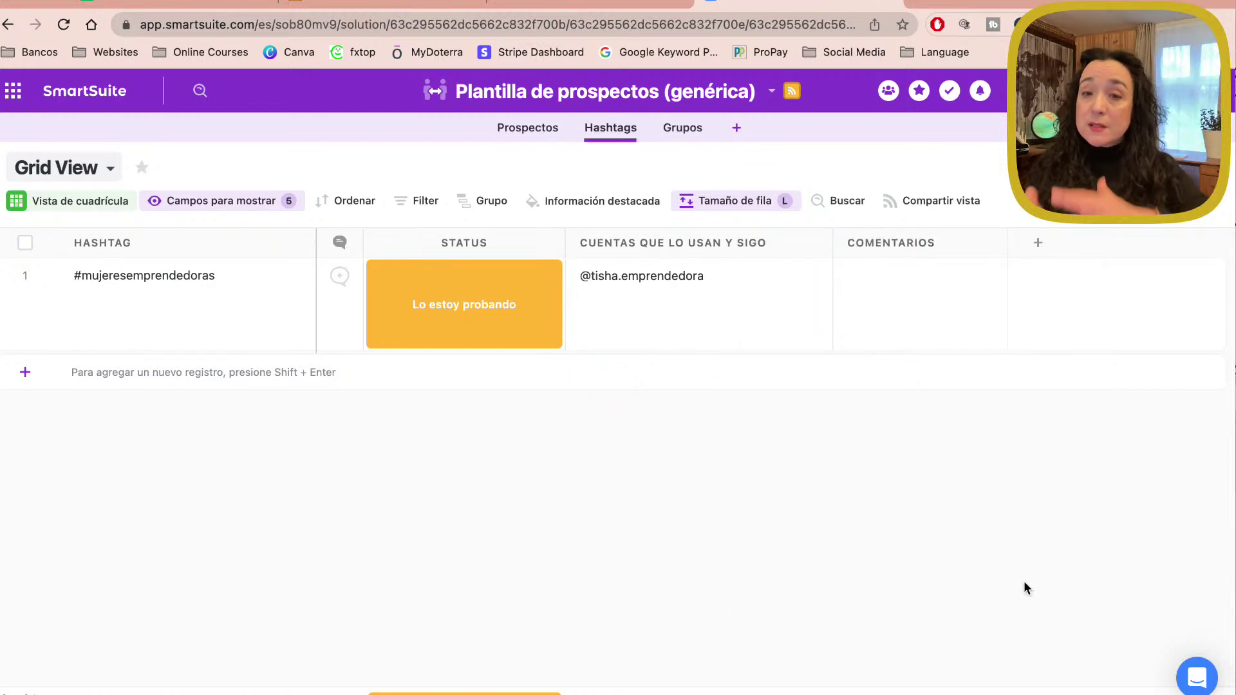
left_click(921, 304)
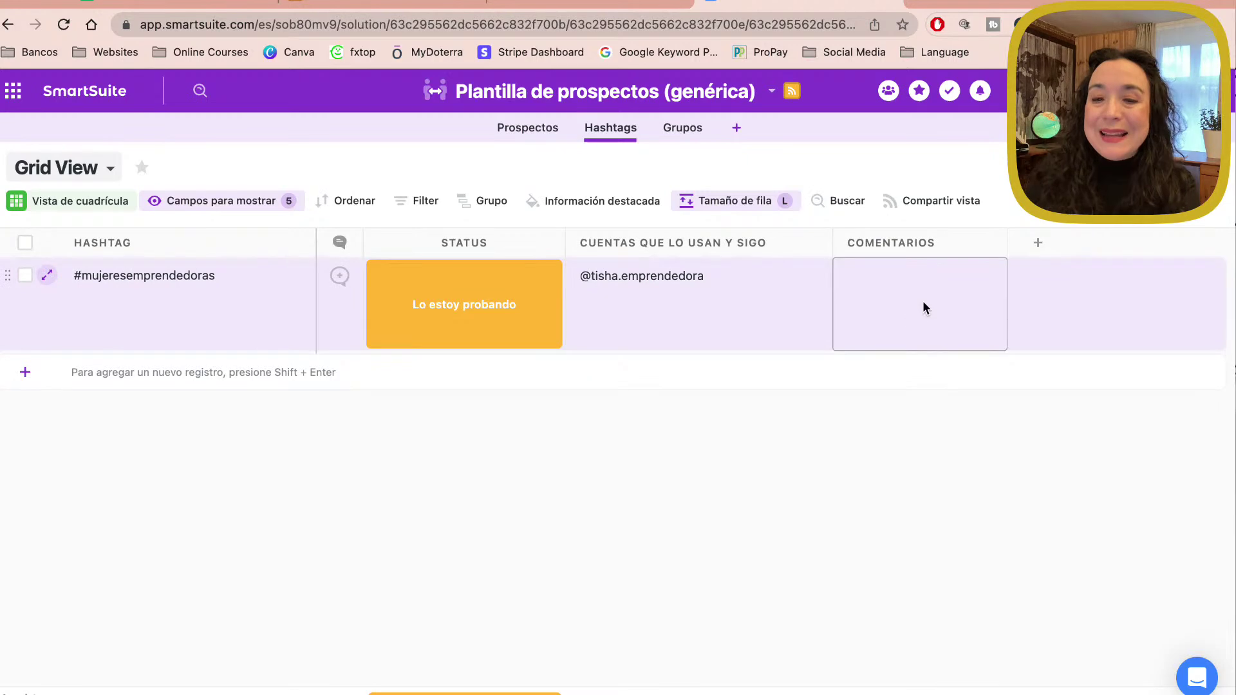
left_click(695, 137)
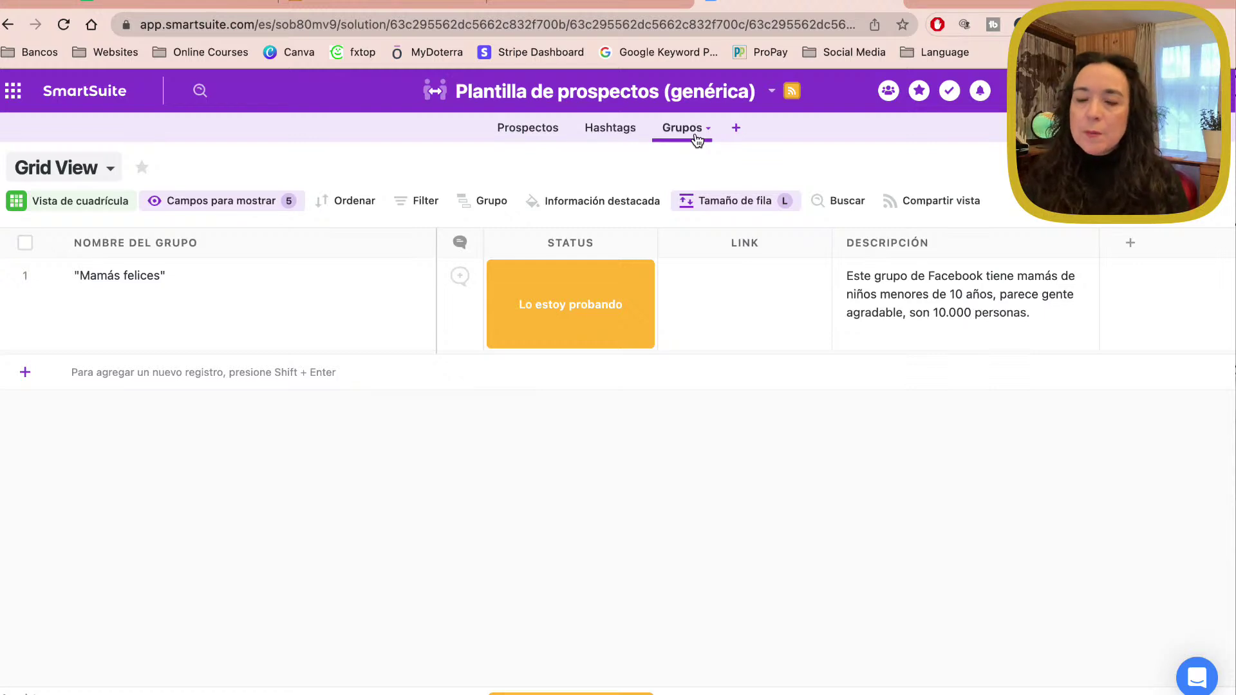
left_click(126, 307)
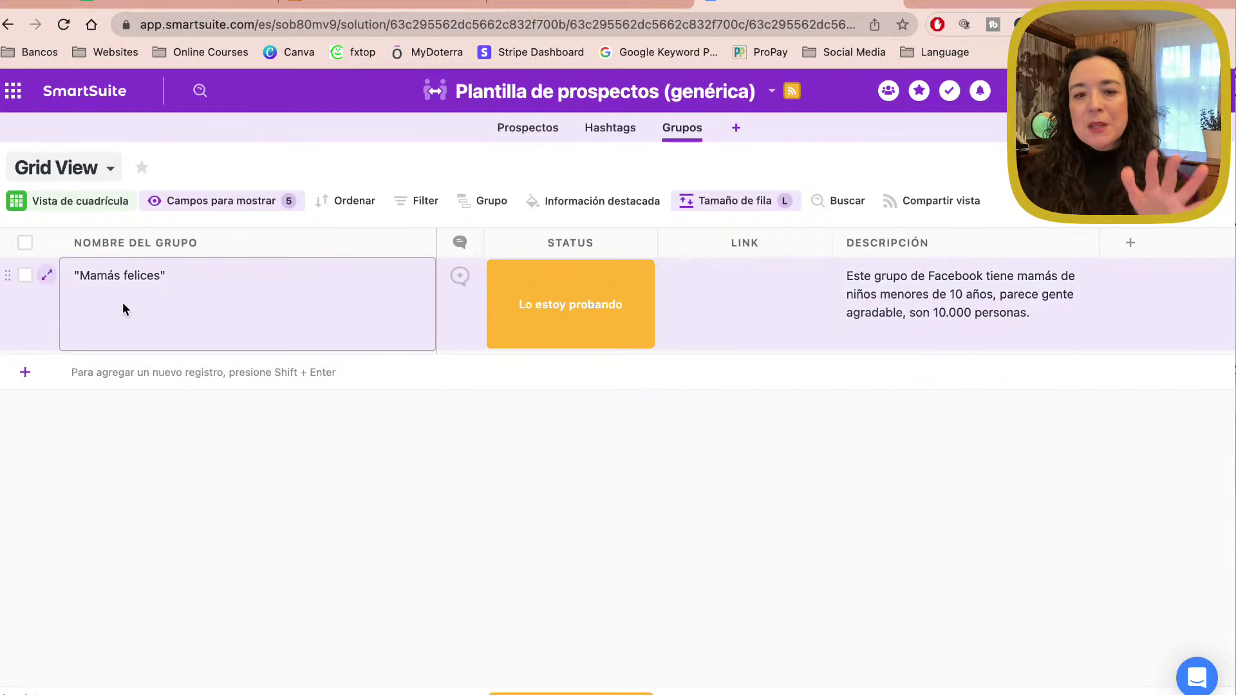
left_click(523, 293)
left_click(812, 305)
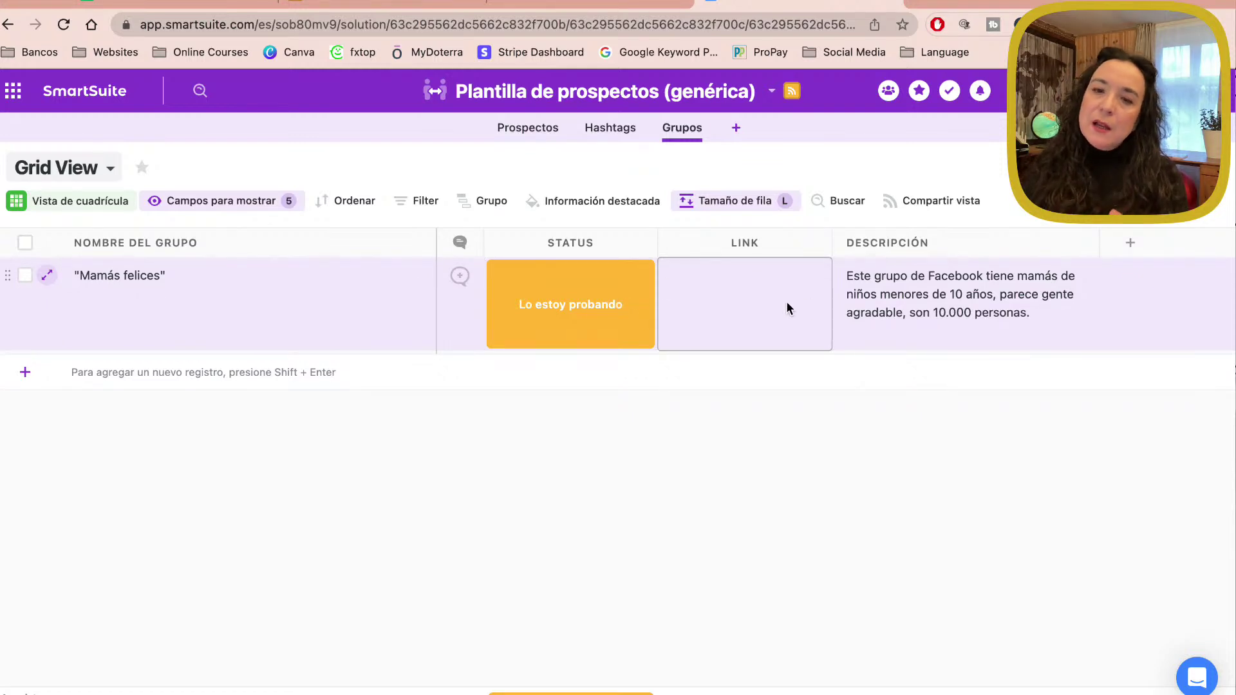
left_click(999, 326)
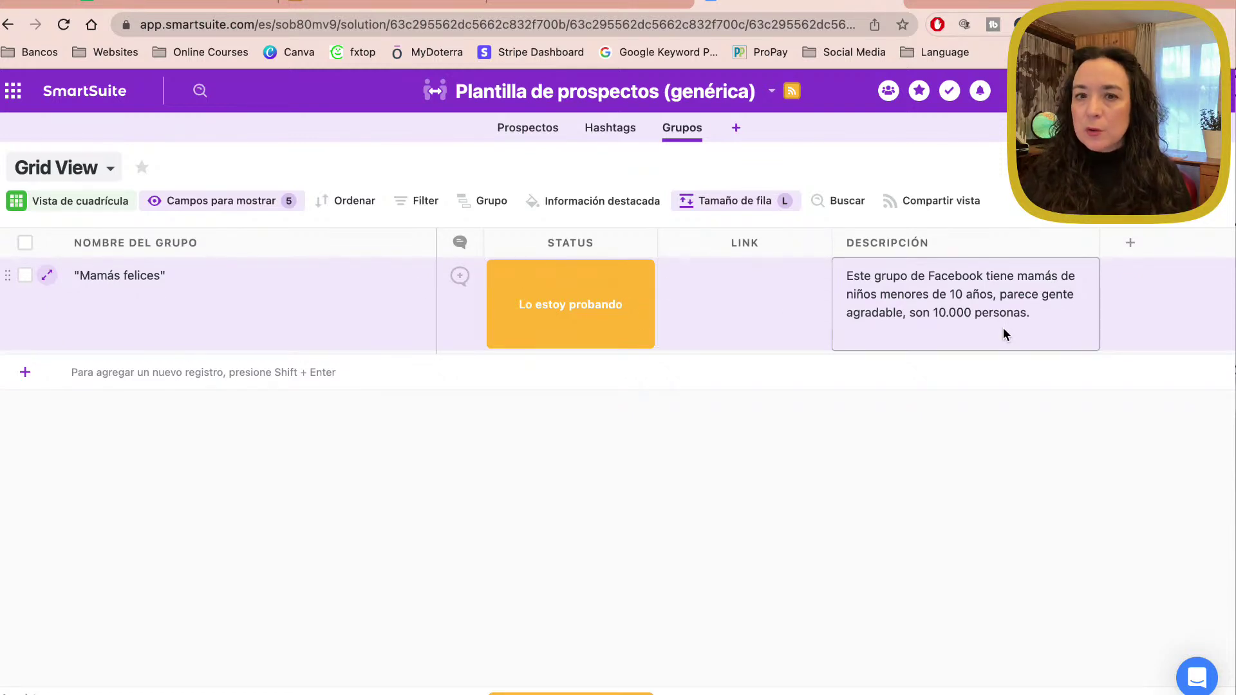
left_click(832, 140)
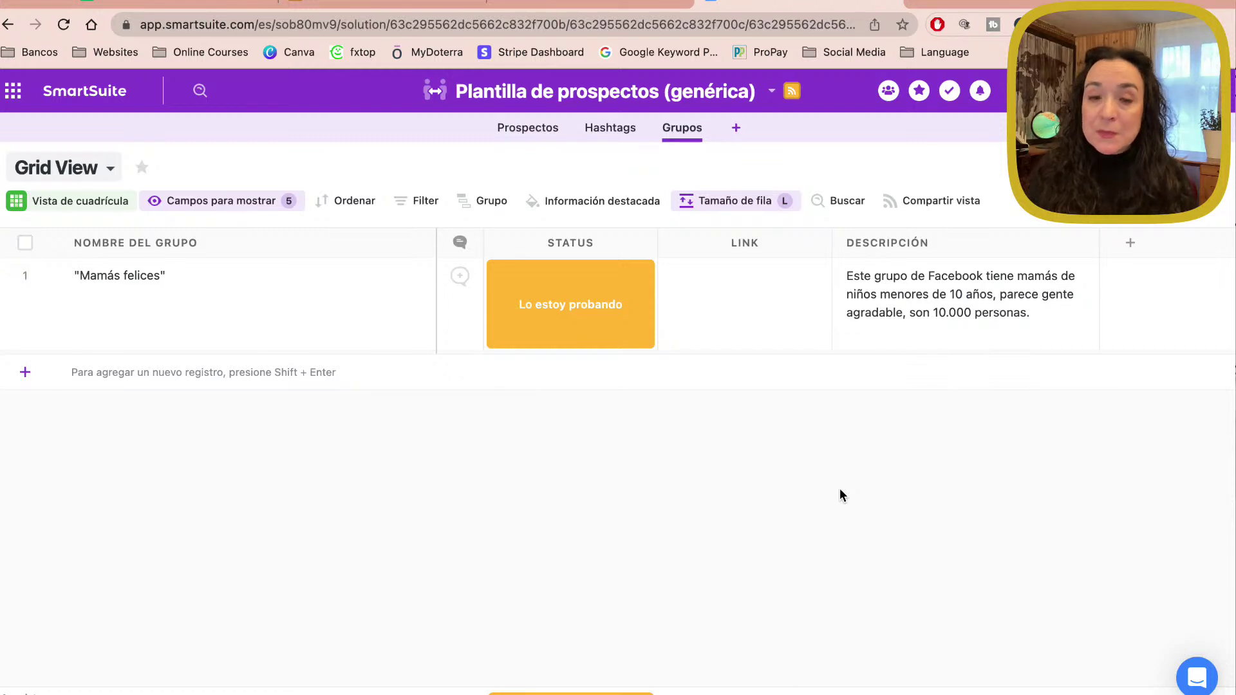
Step: Return to Prospectos, then show the pricing page's Free $0, Team $10, Professional $25, Enterprise $35 plans
left_click(608, 127)
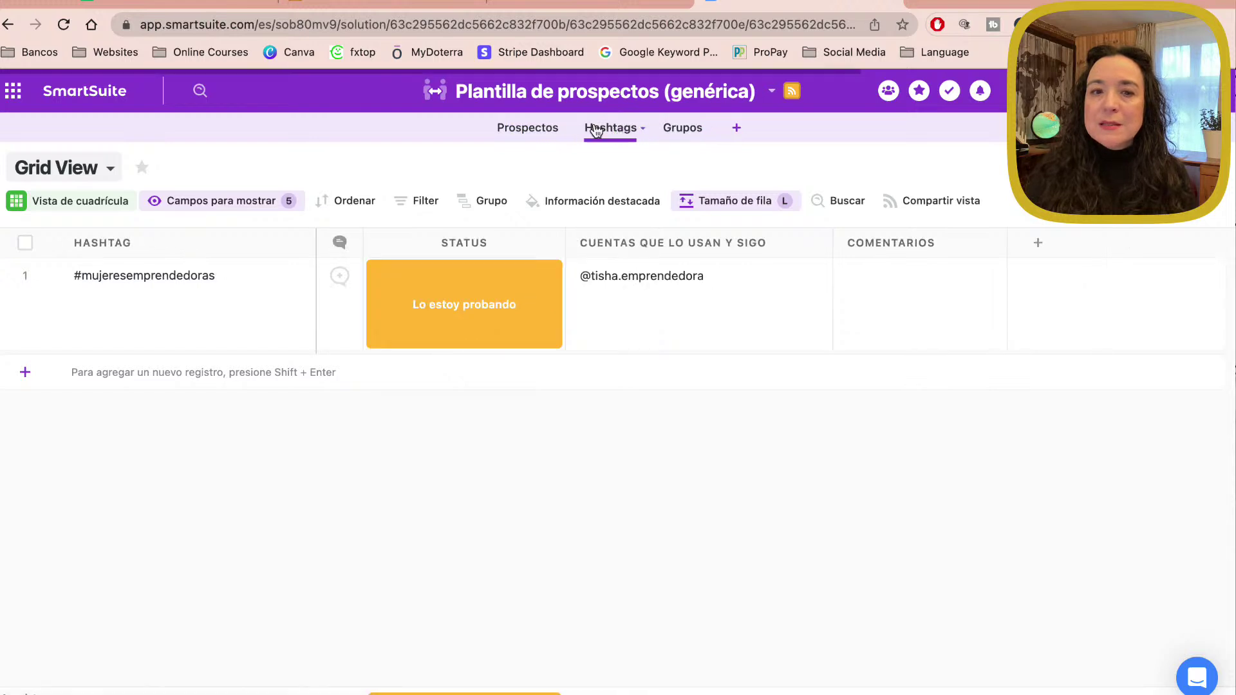
left_click(510, 128)
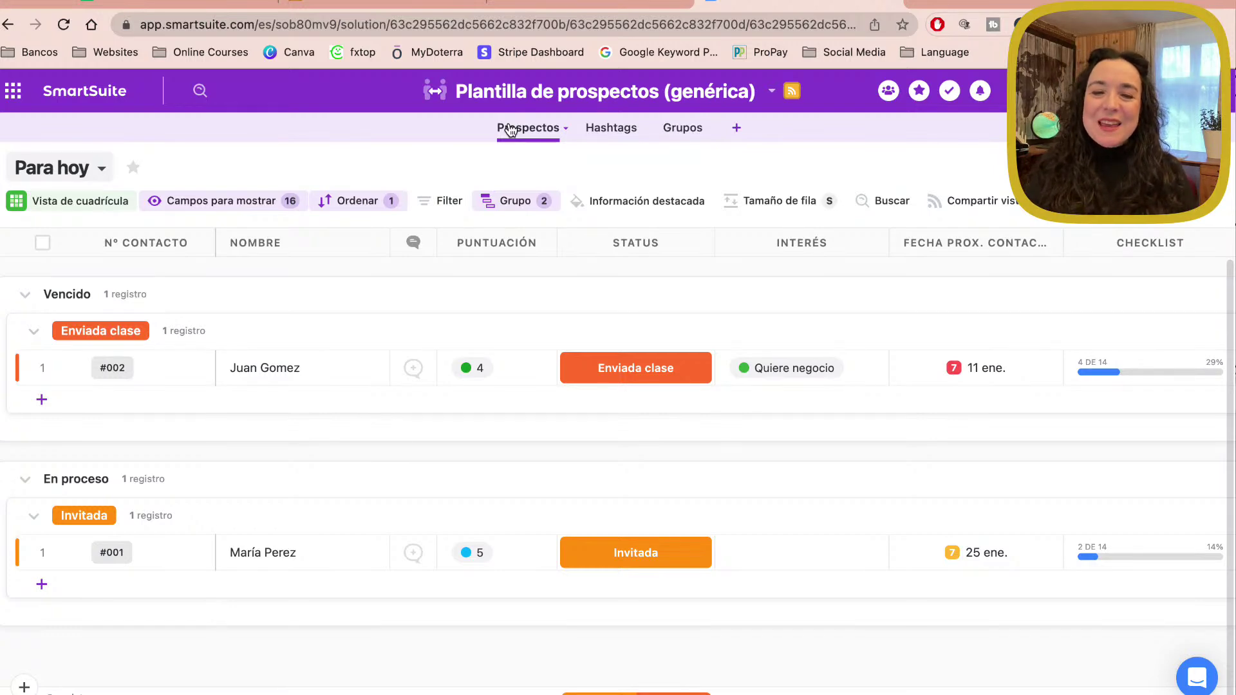
left_click(609, 4)
scroll(585, 386, "down", 6)
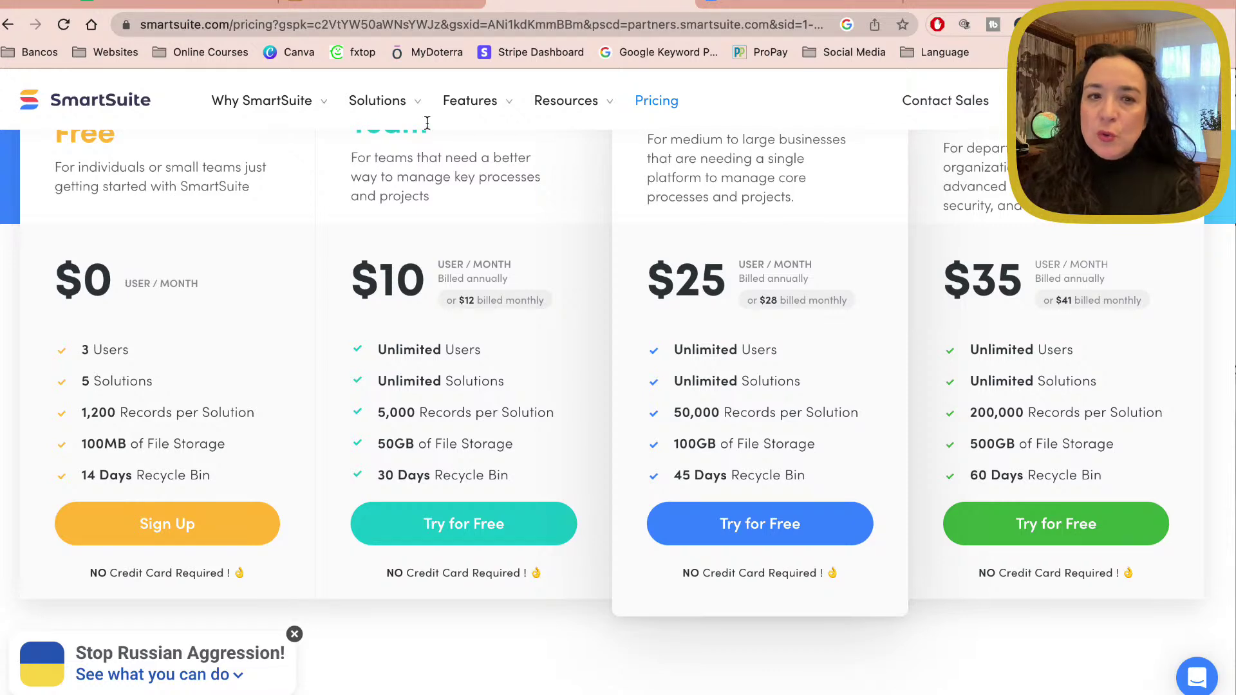
left_click(760, 3)
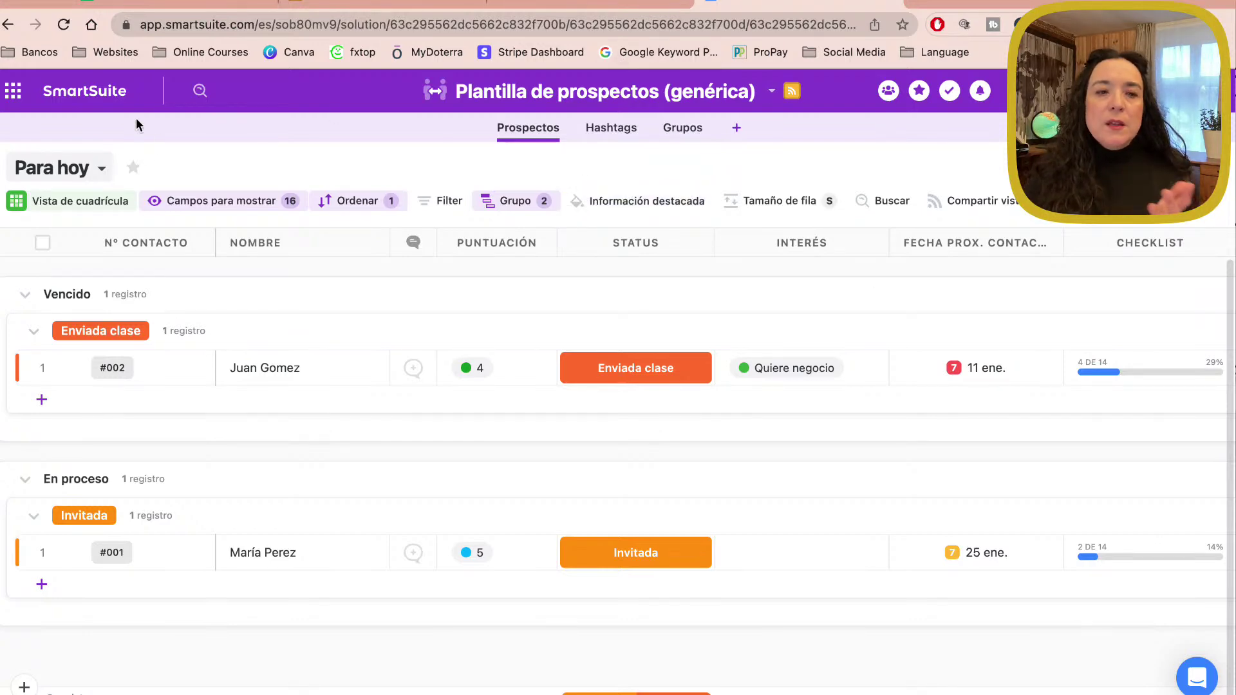
left_click(113, 97)
scroll(762, 450, "down", 3)
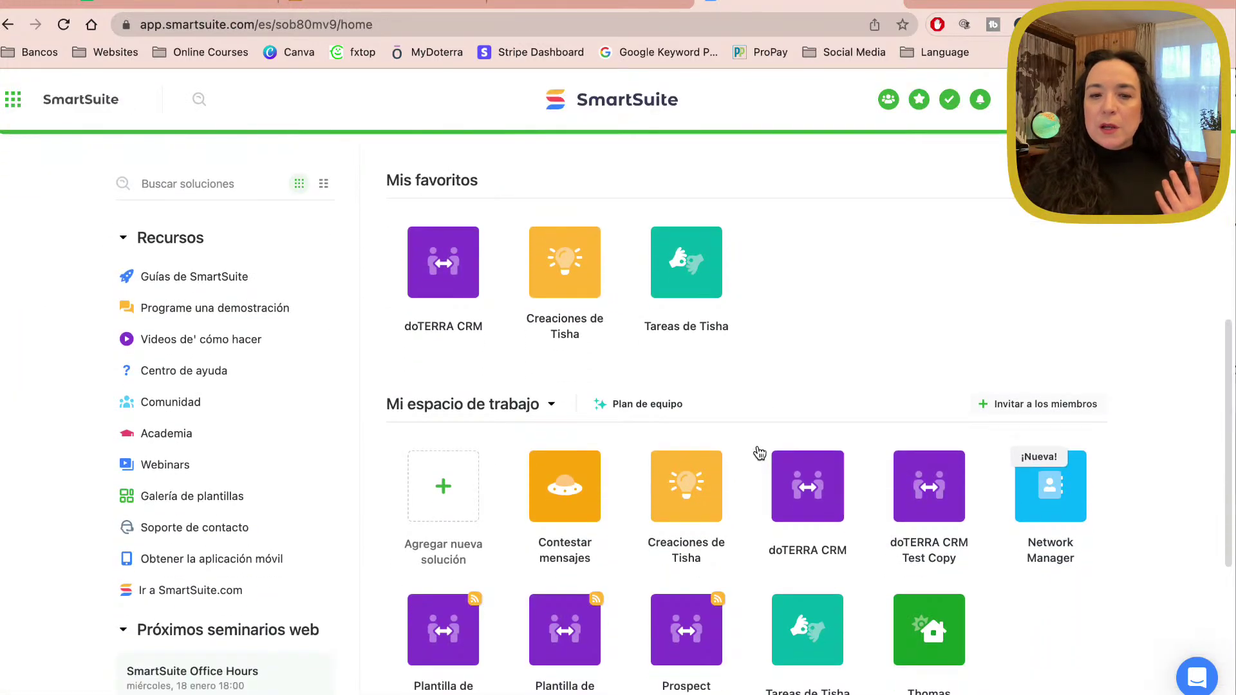
mouse_move(565, 280)
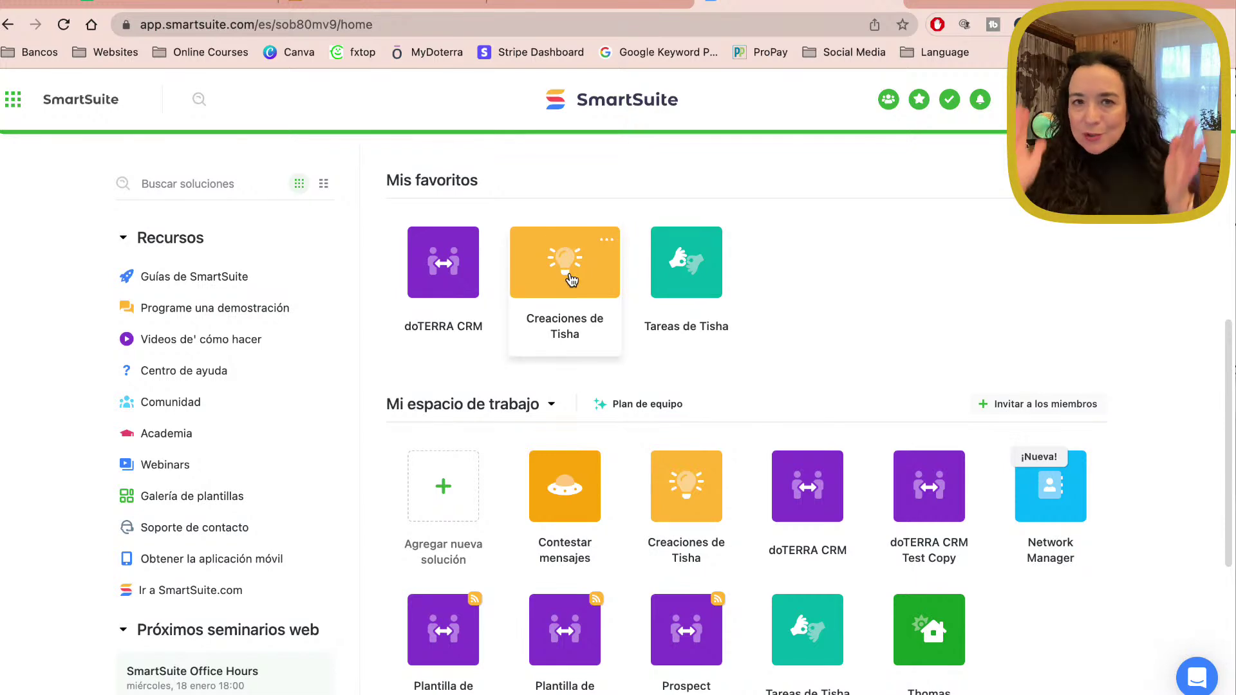
scroll(571, 278, "up", 3)
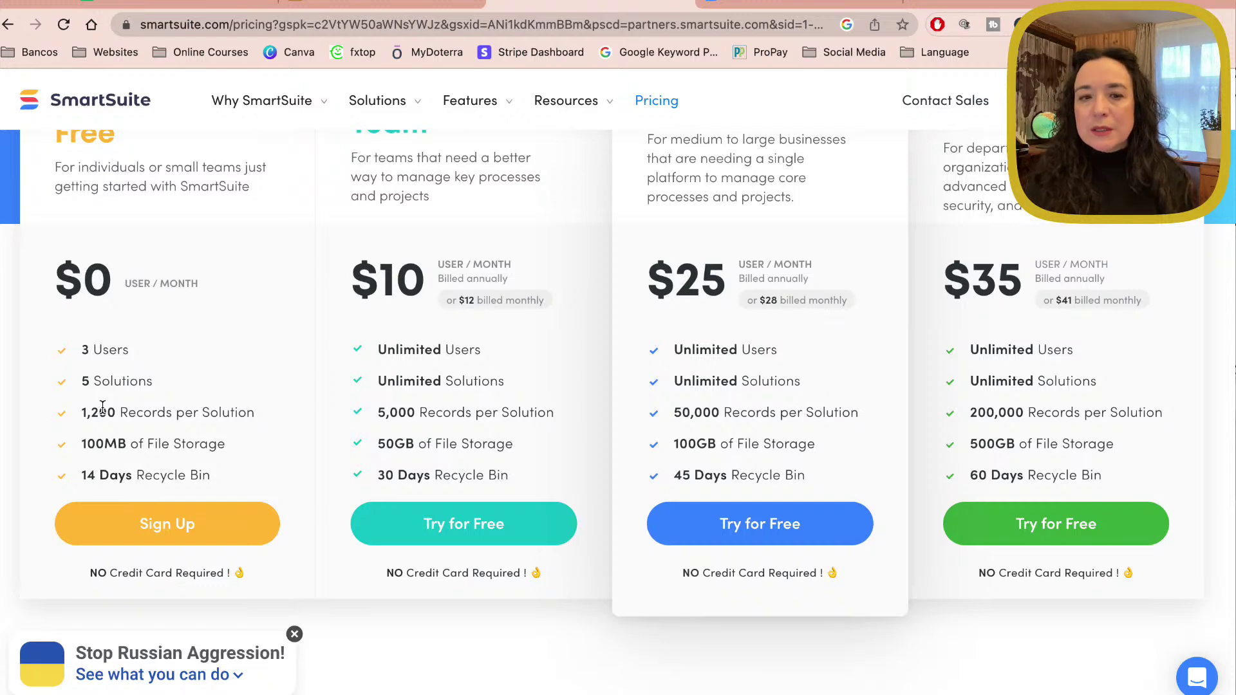
scroll(165, 453, "up", 3)
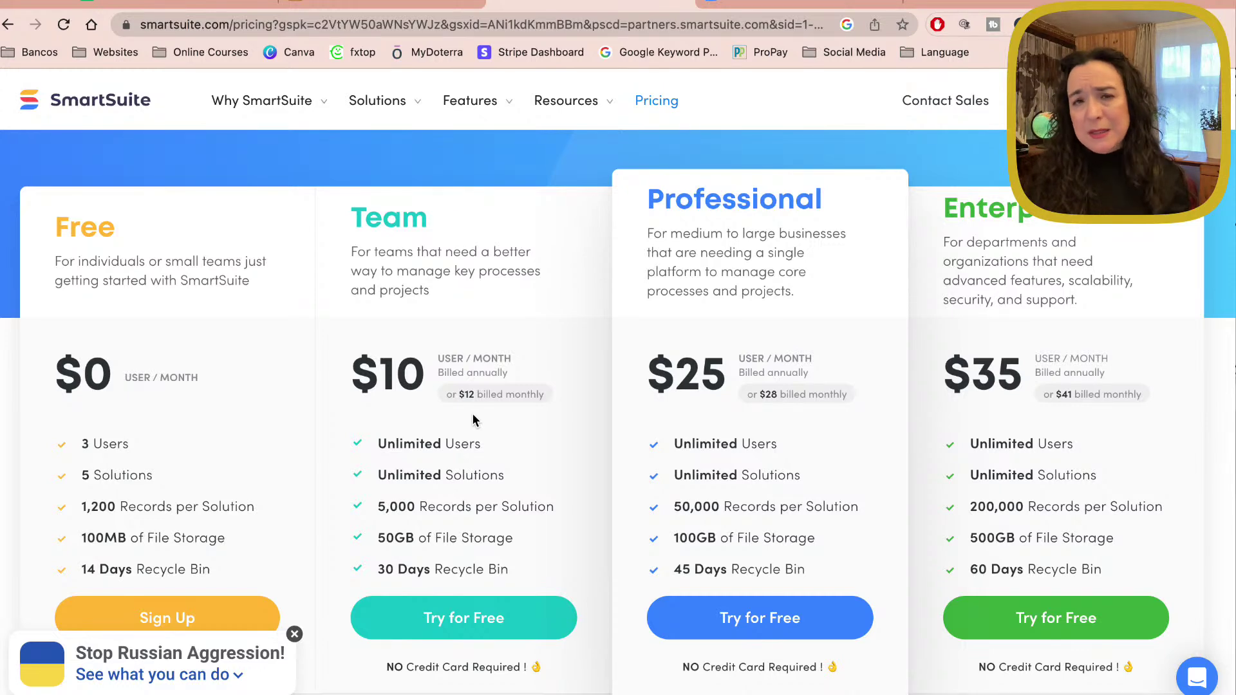
scroll(473, 415, "down", 2)
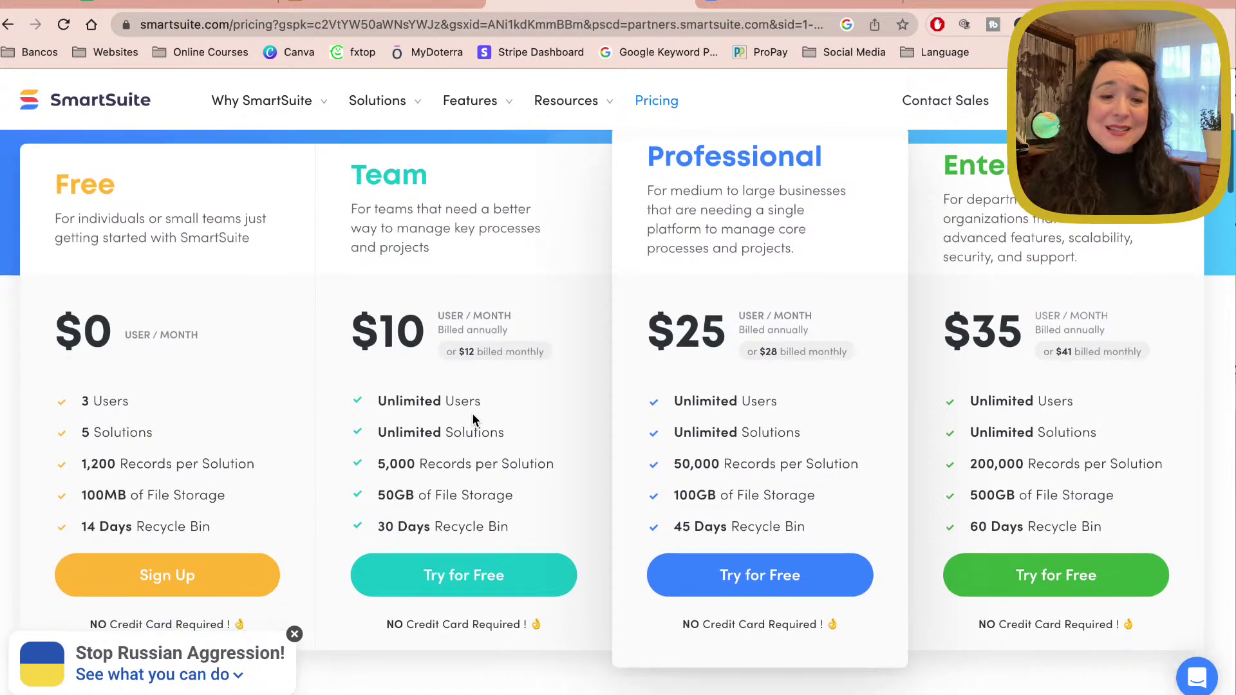